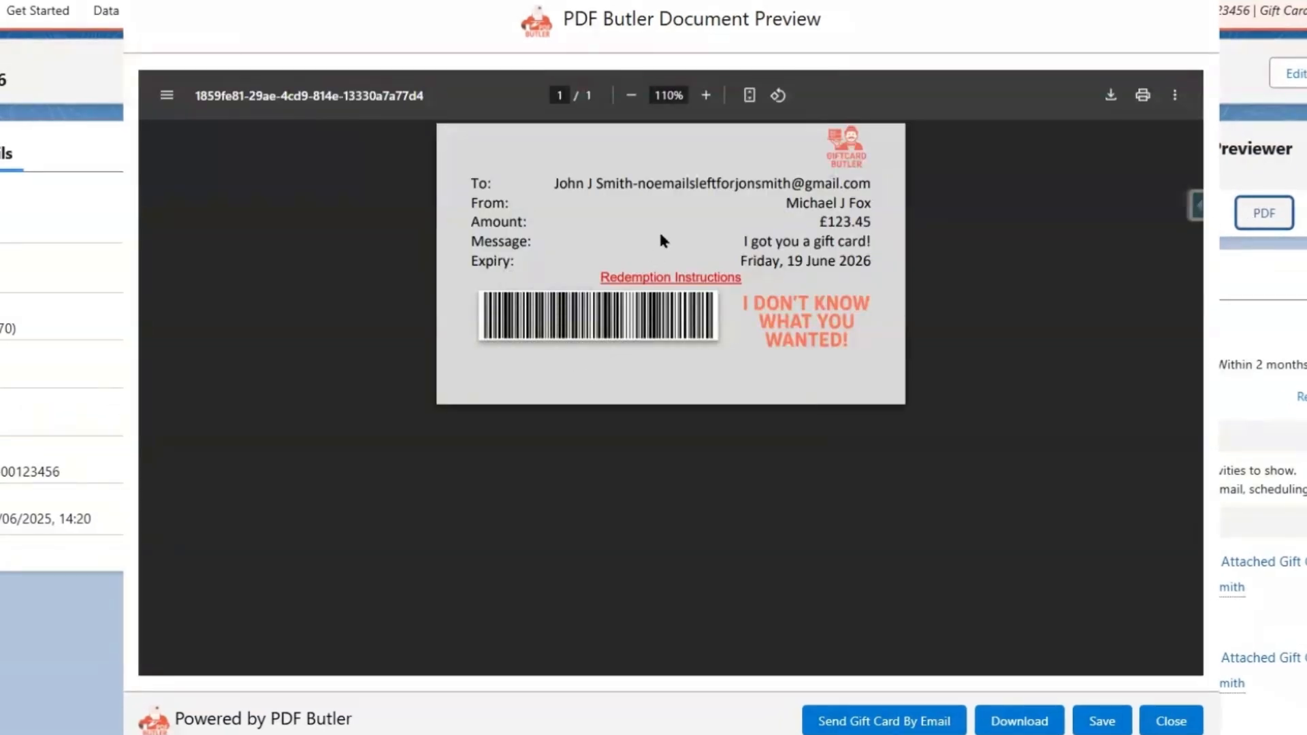
Enlarge the gift card PDF preview to inspect its contents, and close the preview
scroll(649, 337, "up", 5)
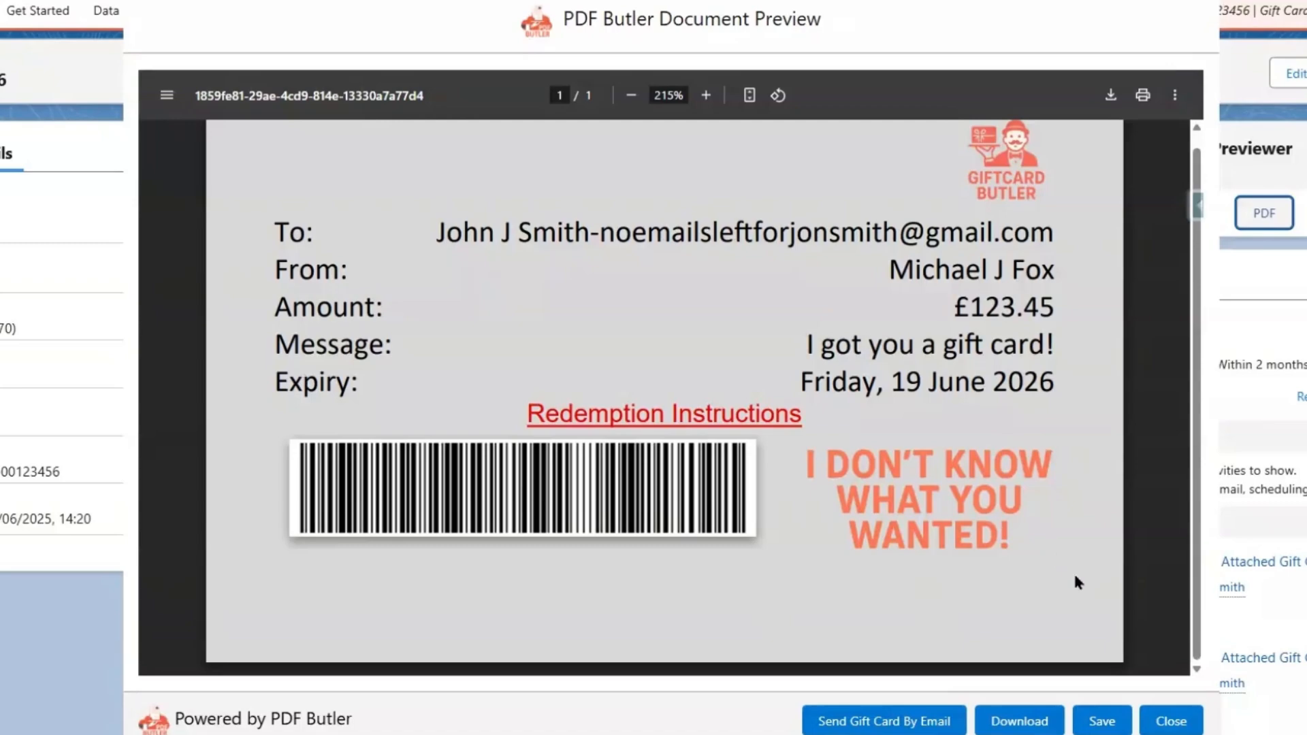
left_click(1171, 721)
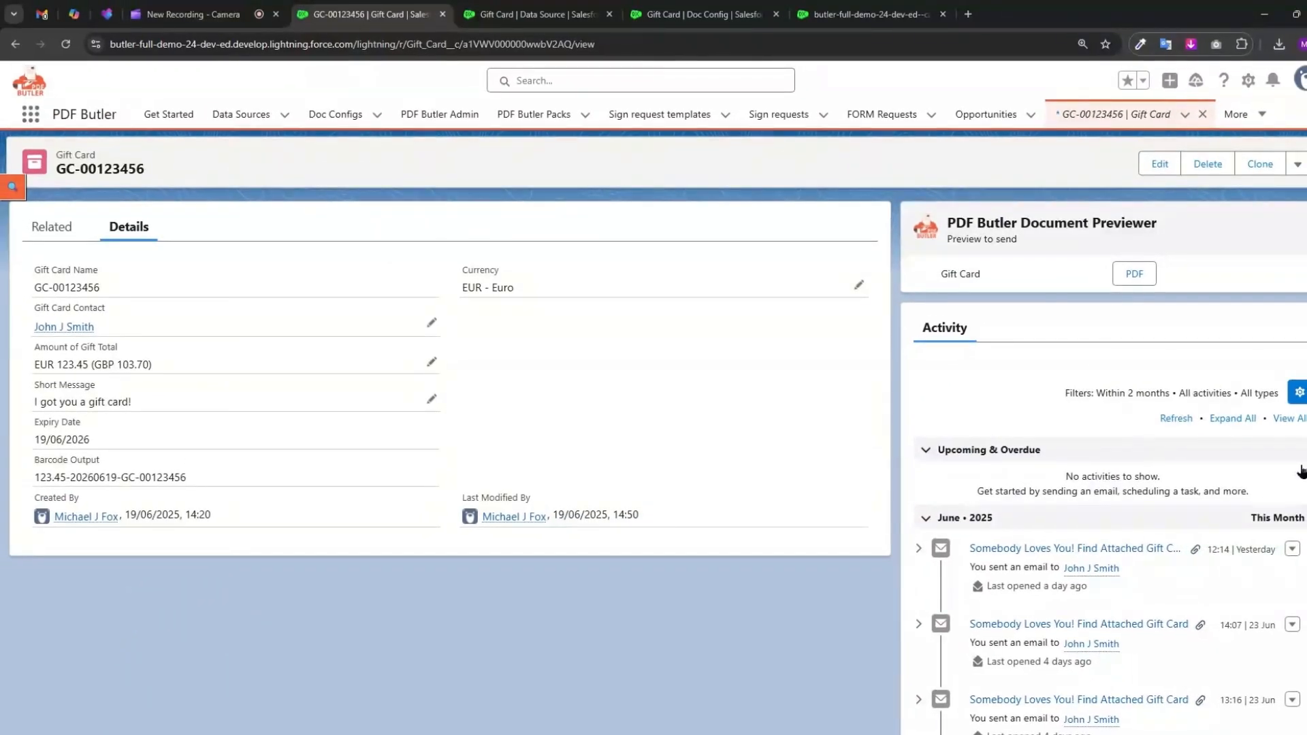
Switch to the gift card template in Word and apply No Border to its entire layout table
key("alt+Tab")
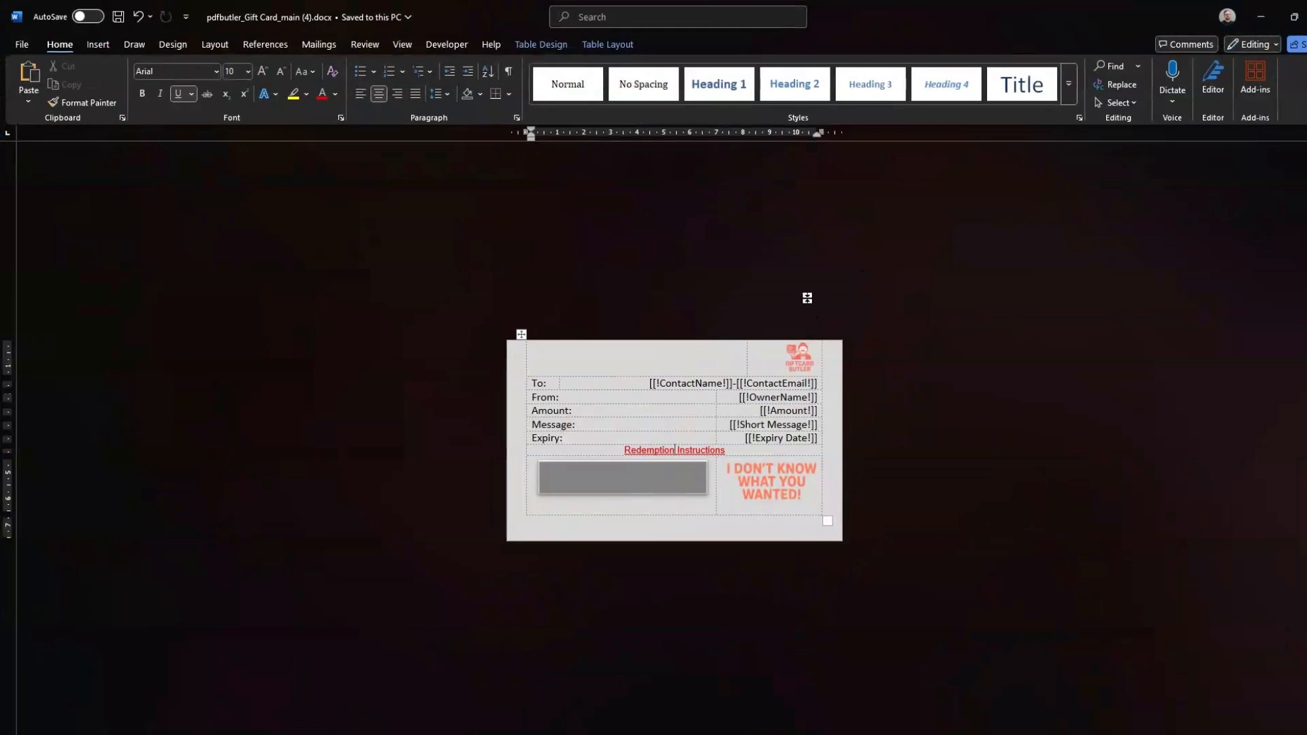
scroll(809, 296, "up", 3)
scroll(809, 296, "up", 3)
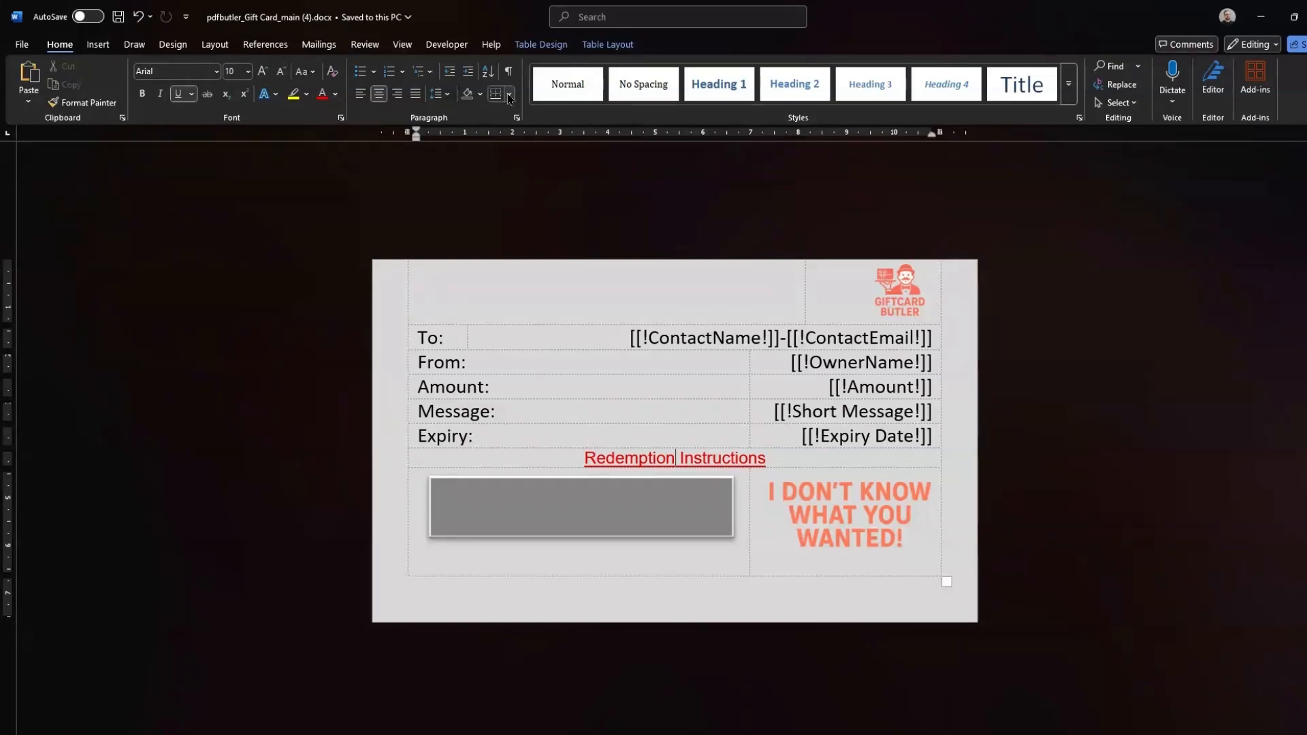
left_click(490, 284)
key("ctrl+a")
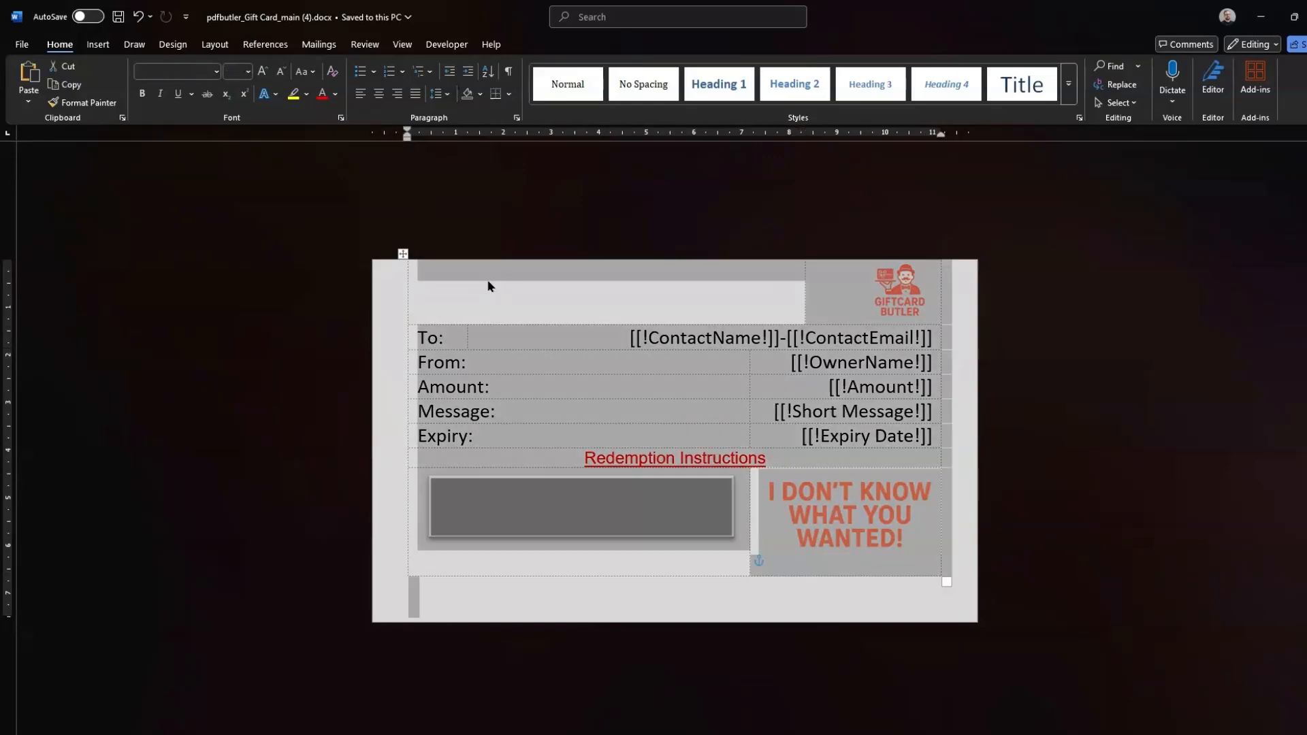
left_click(509, 94)
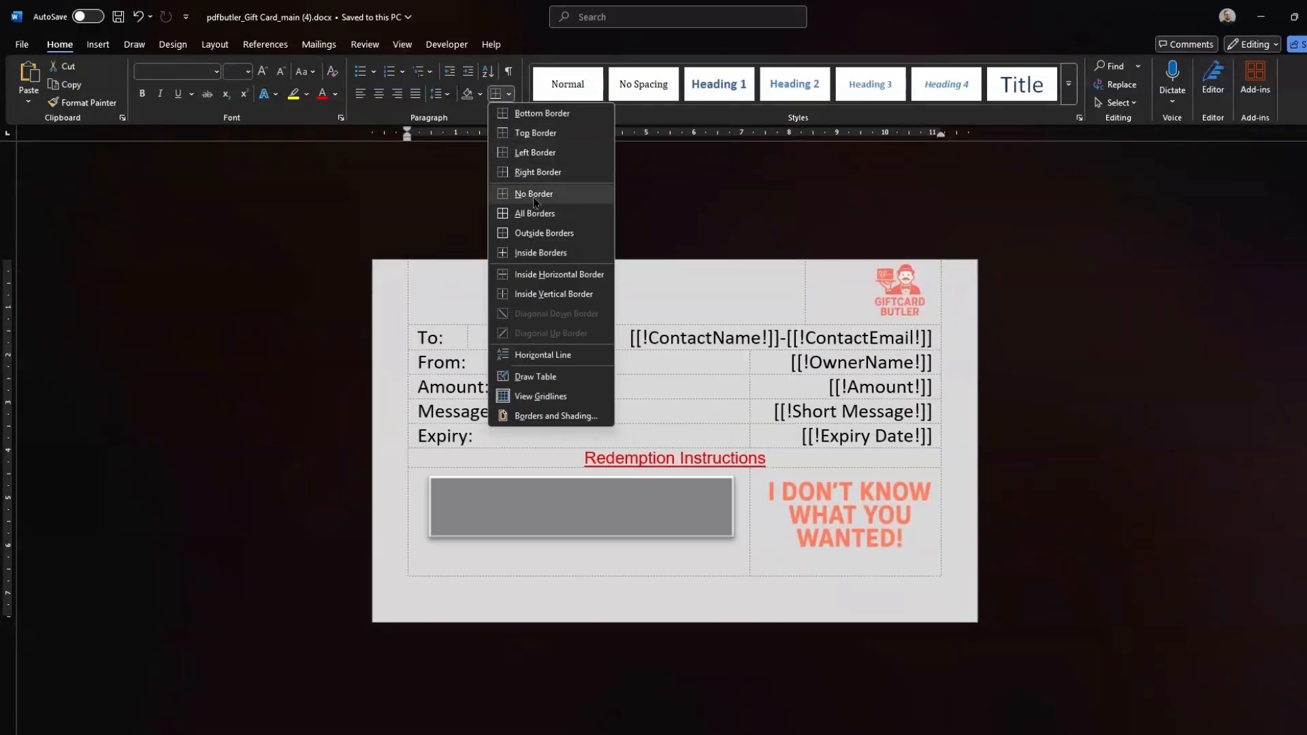
left_click(592, 196)
left_click(1121, 255)
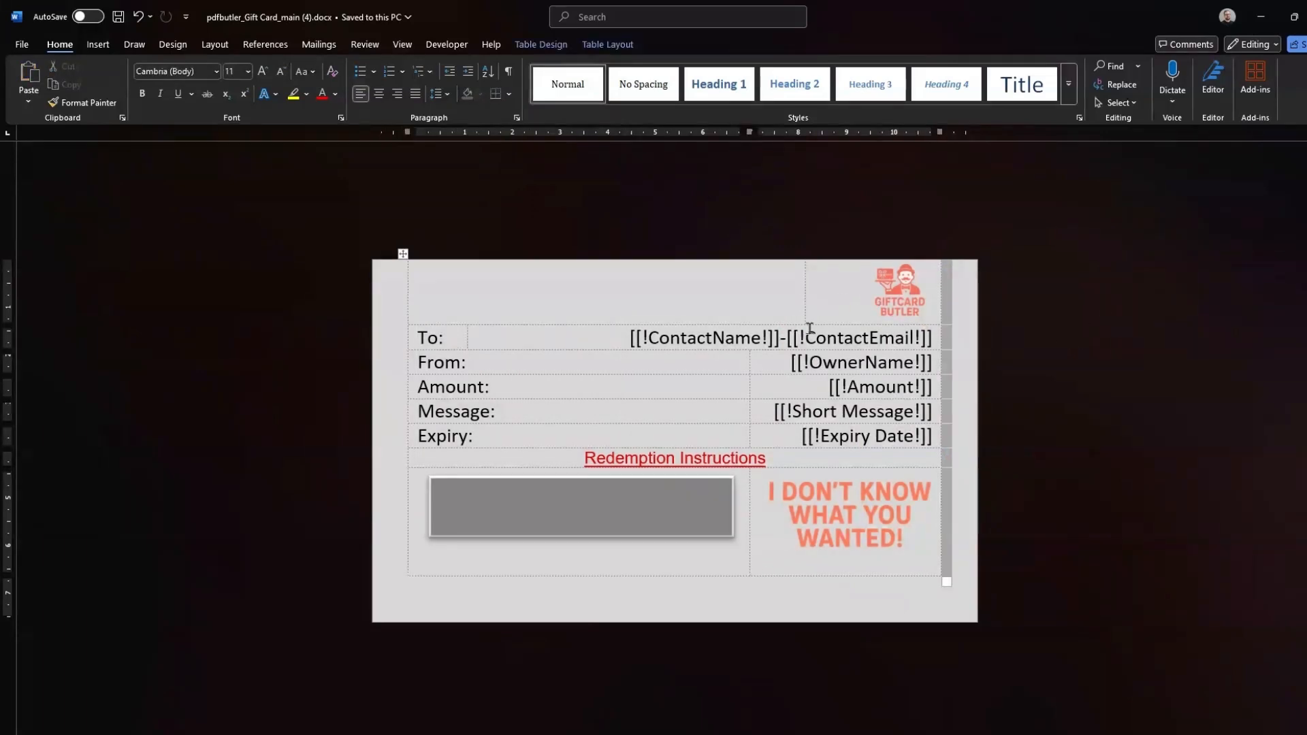
Check the web address behind the Redemption Instructions hyperlink and leave the link settings without changes
left_click_drag(814, 325, 817, 328)
left_click(736, 461)
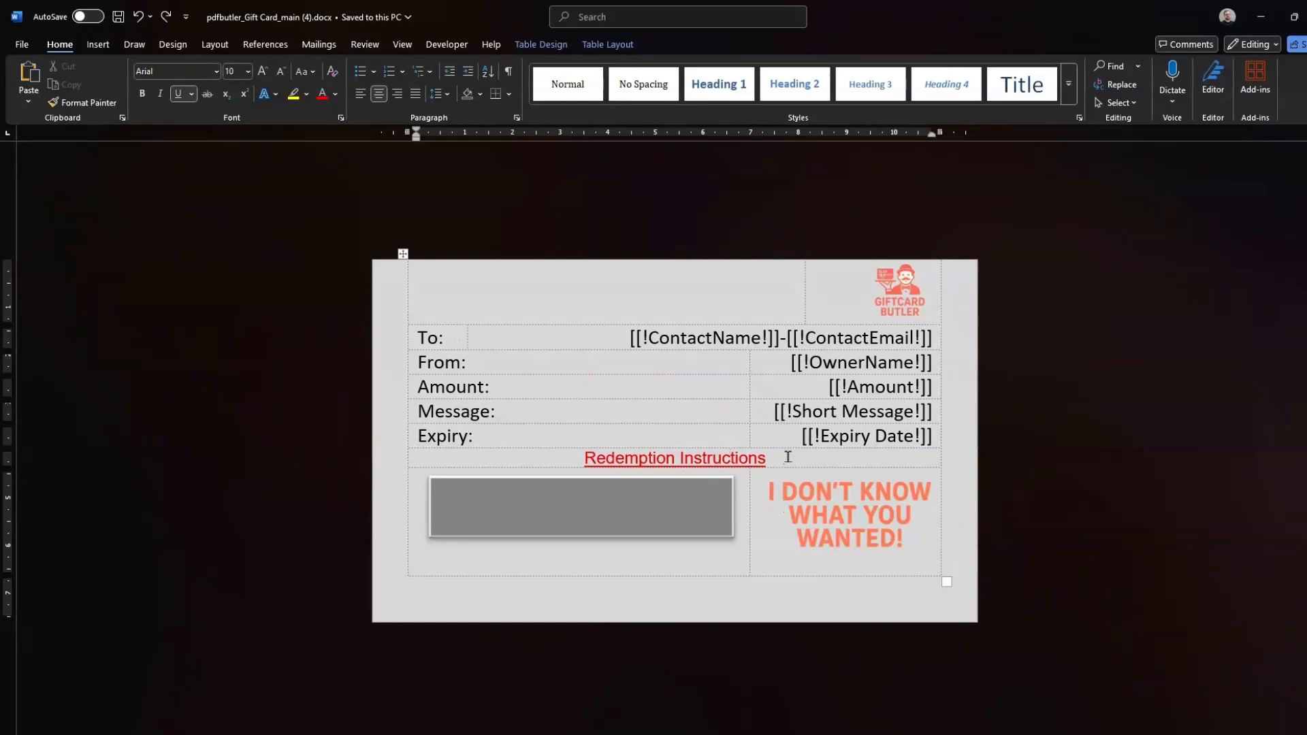
right_click(721, 464)
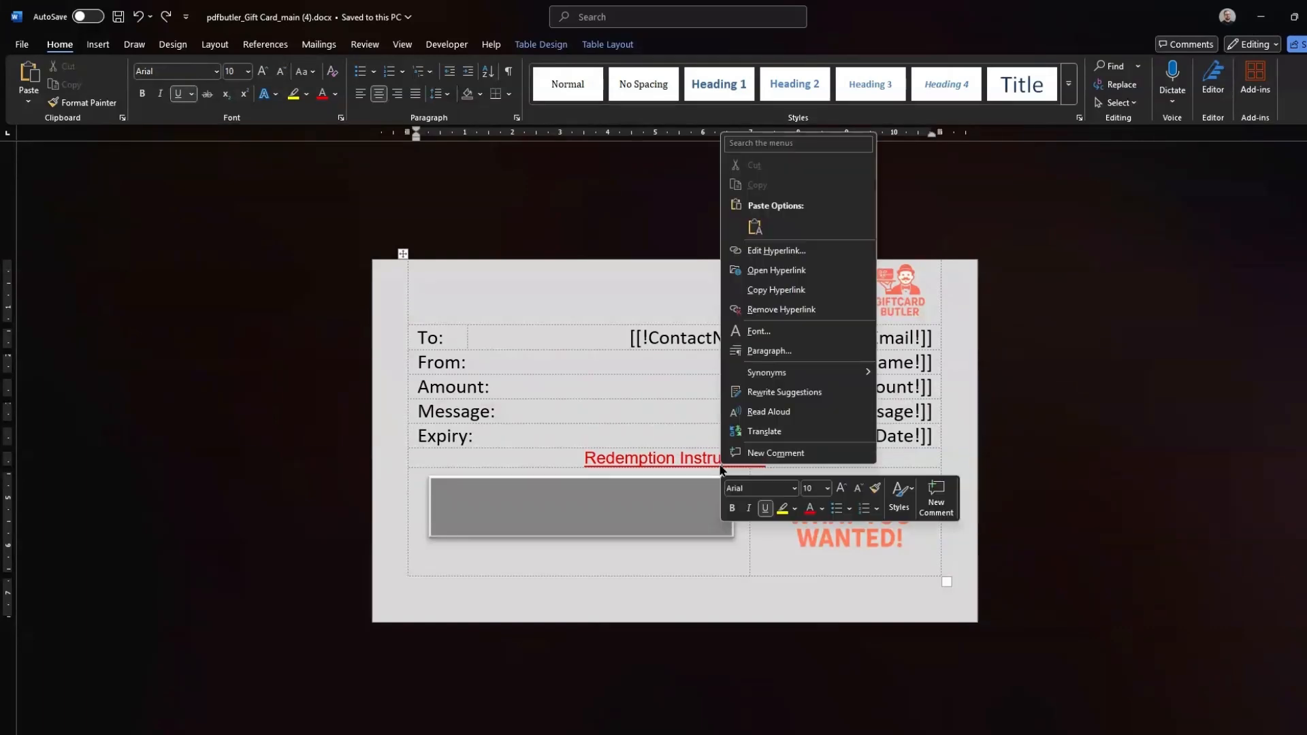
left_click(793, 257)
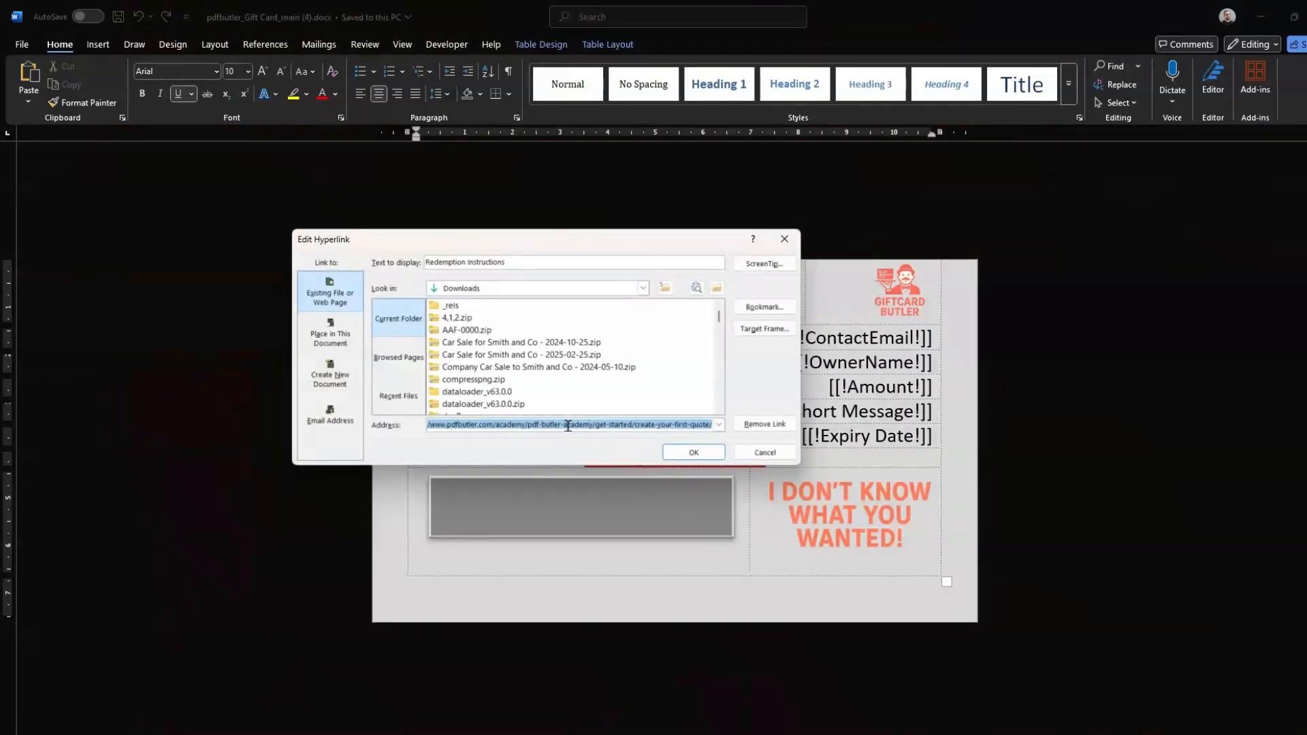
left_click(765, 453)
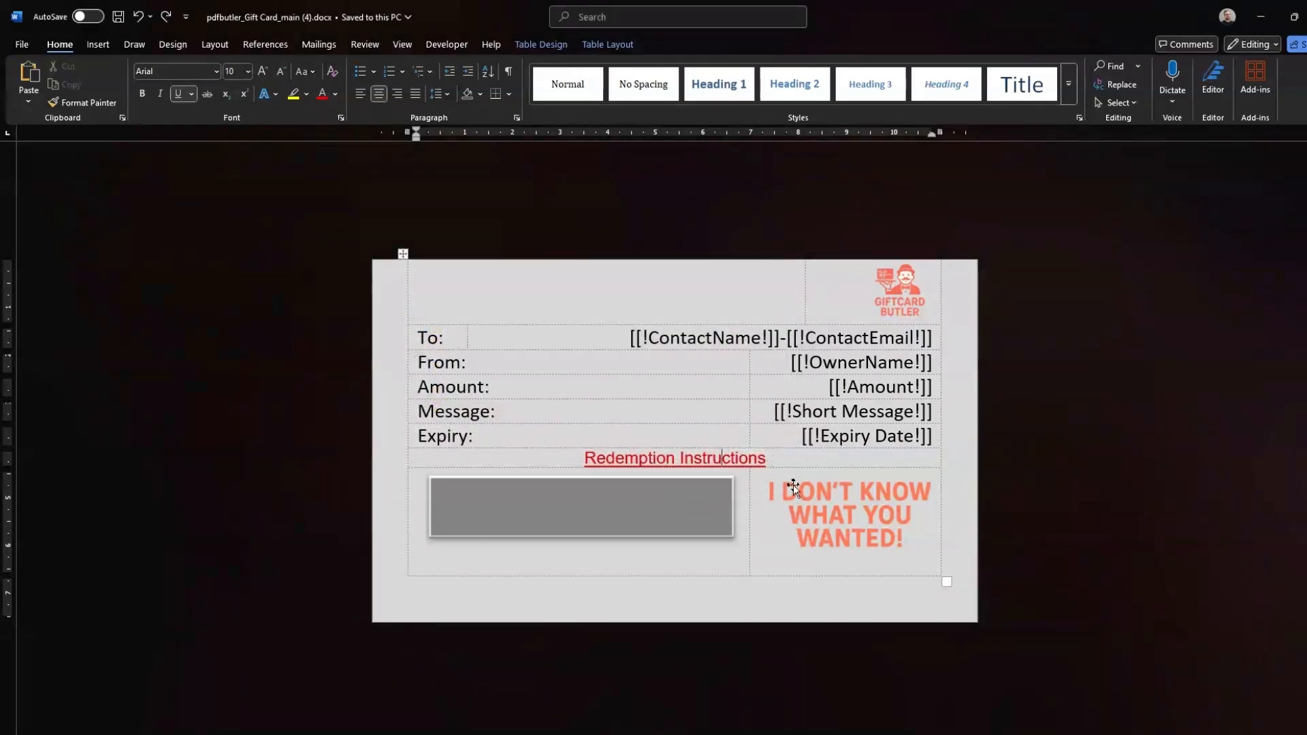
Select the grey barcode placeholder picture and check its merge field name in the Selection Pane
left_click(838, 502)
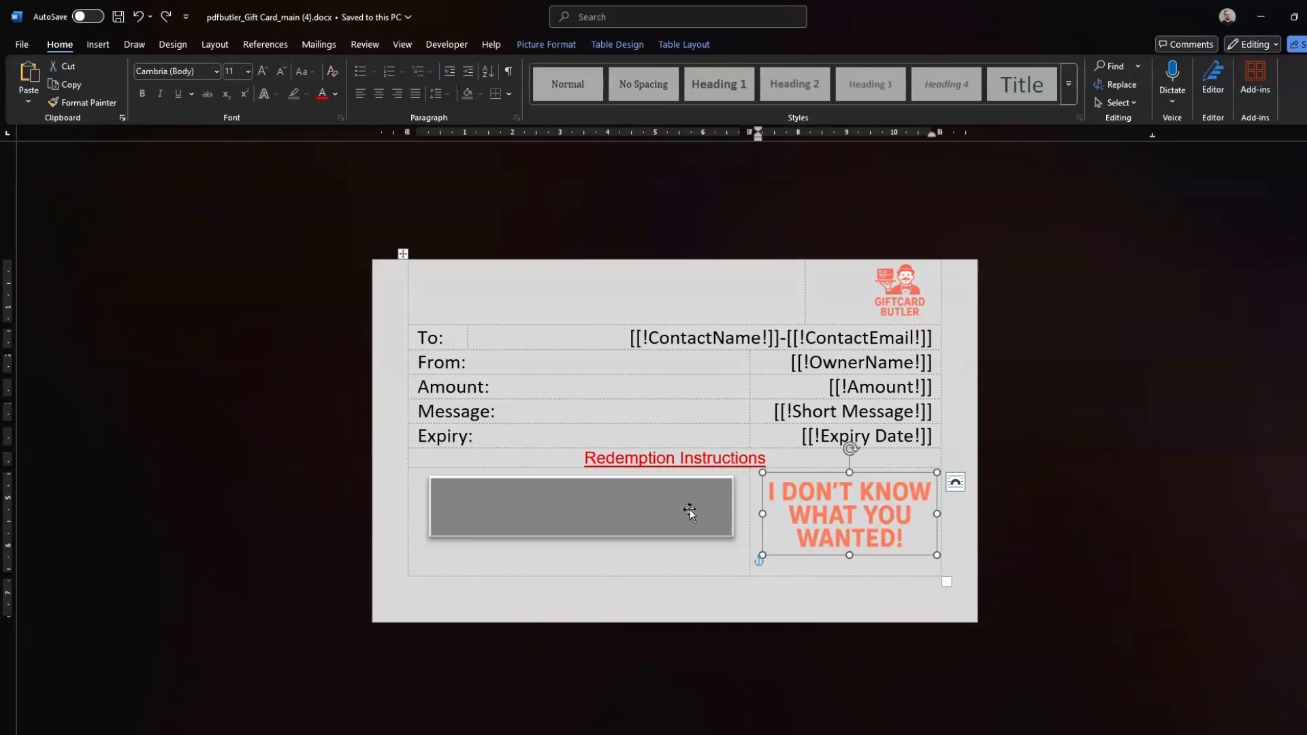
left_click(643, 507)
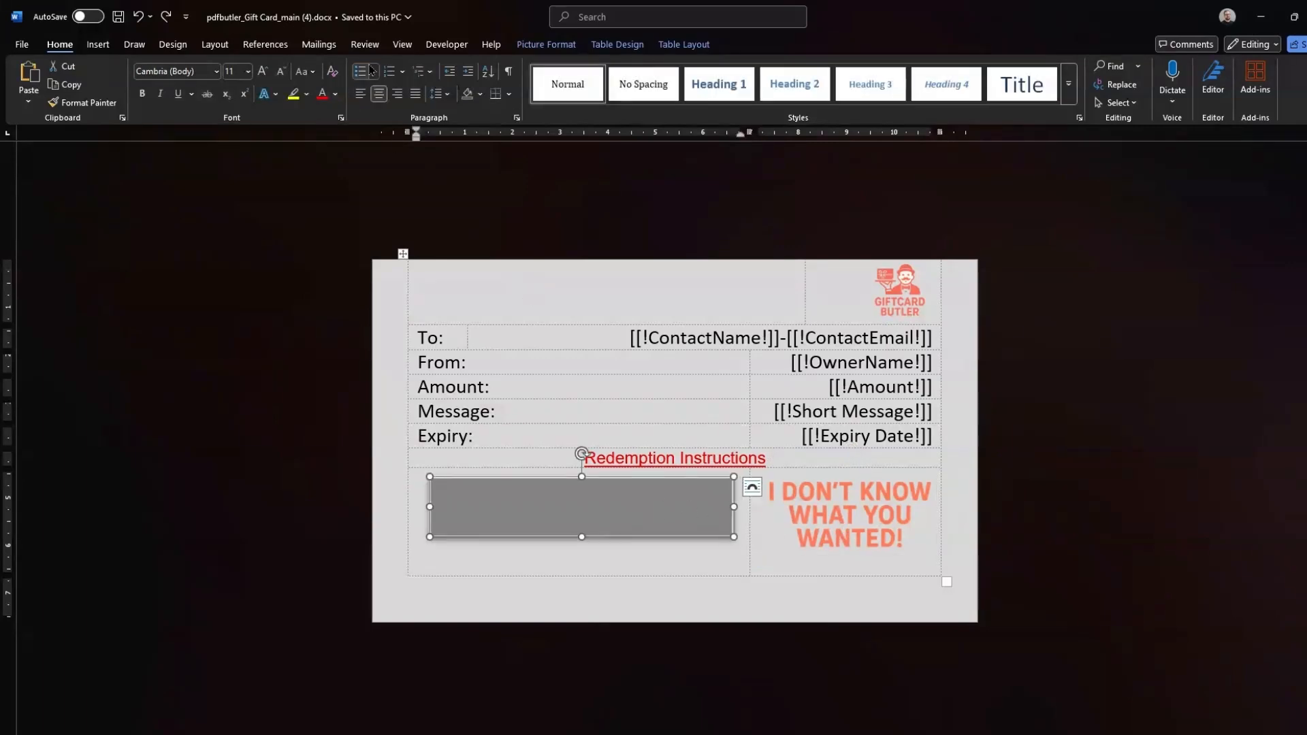
left_click(215, 44)
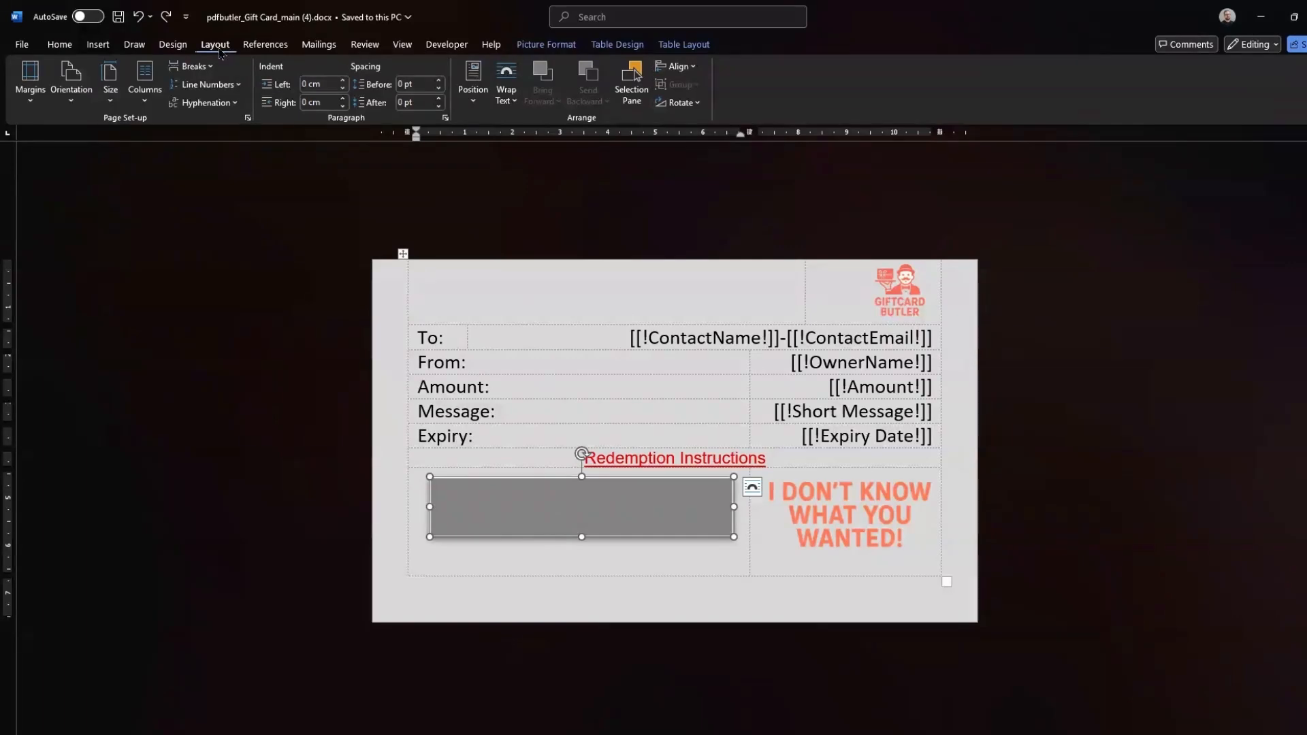
left_click(637, 93)
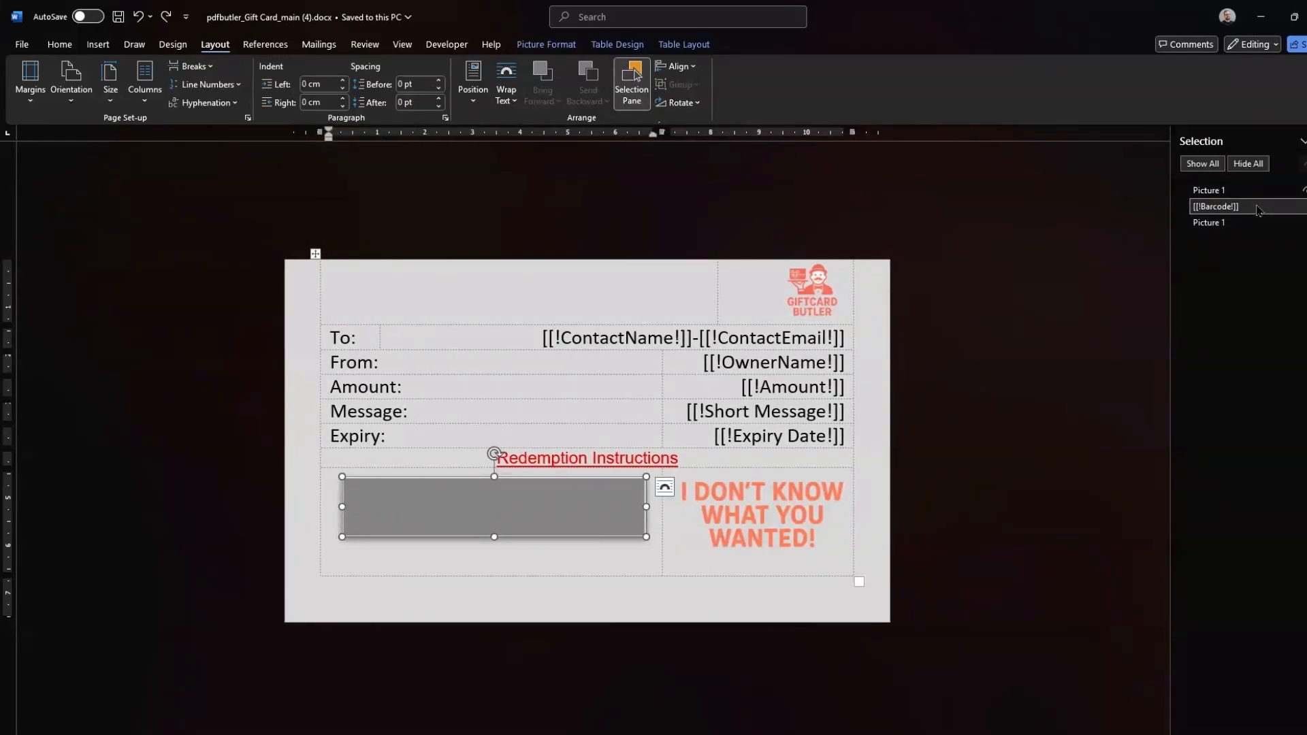
double_click(1257, 209)
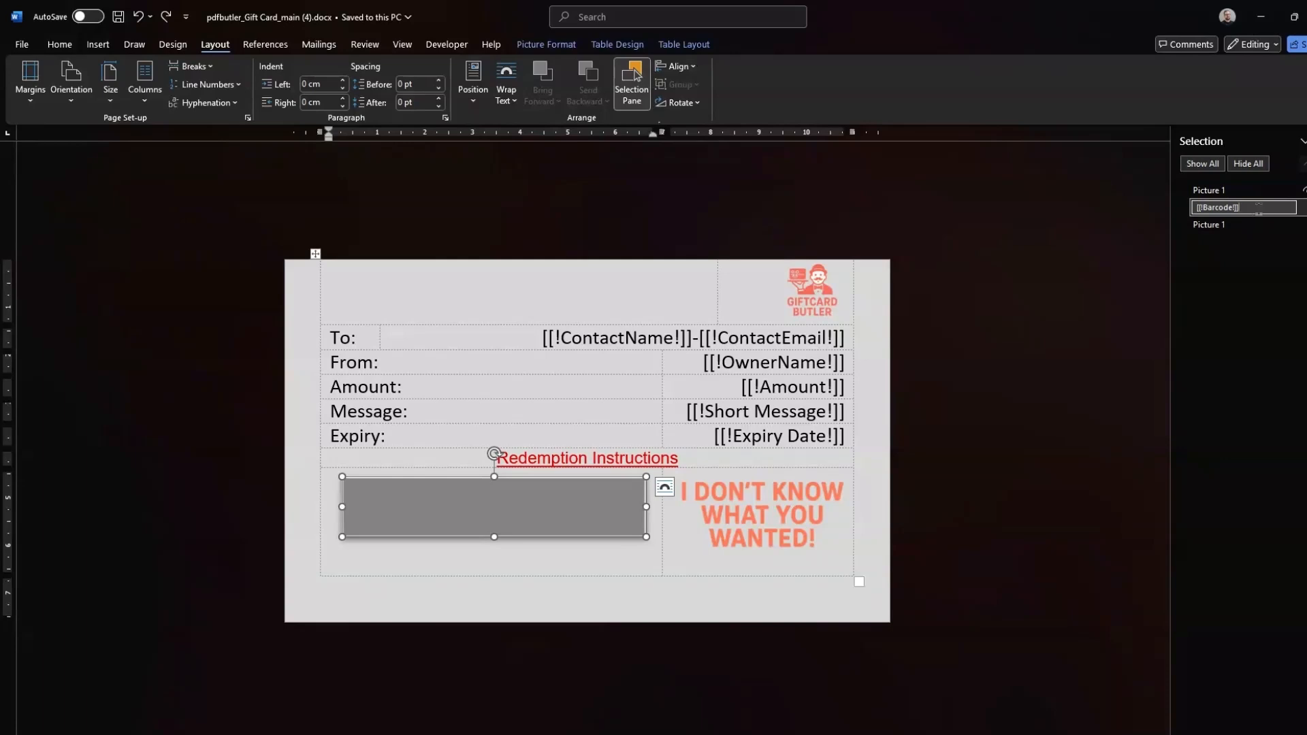
left_click(435, 516)
left_click(534, 678)
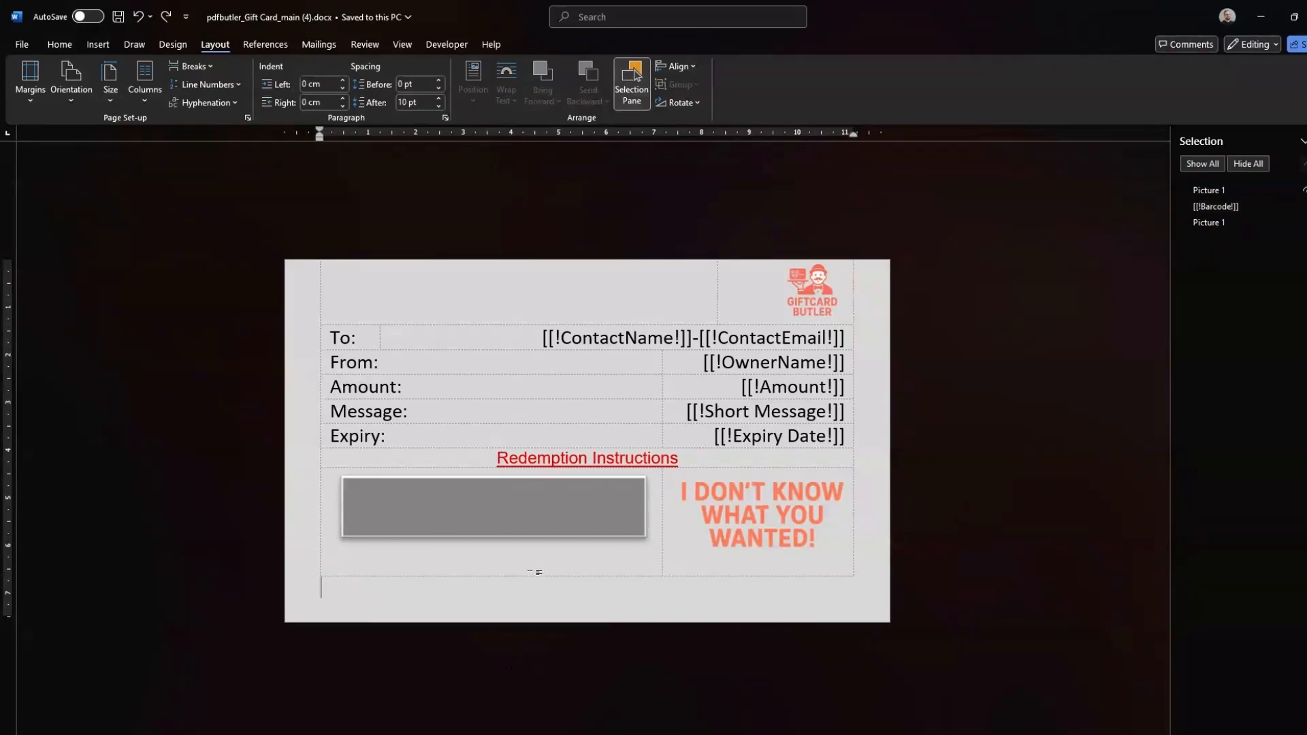
Look through the picture styles available for the grey barcode placeholder without applying any
left_click(481, 520)
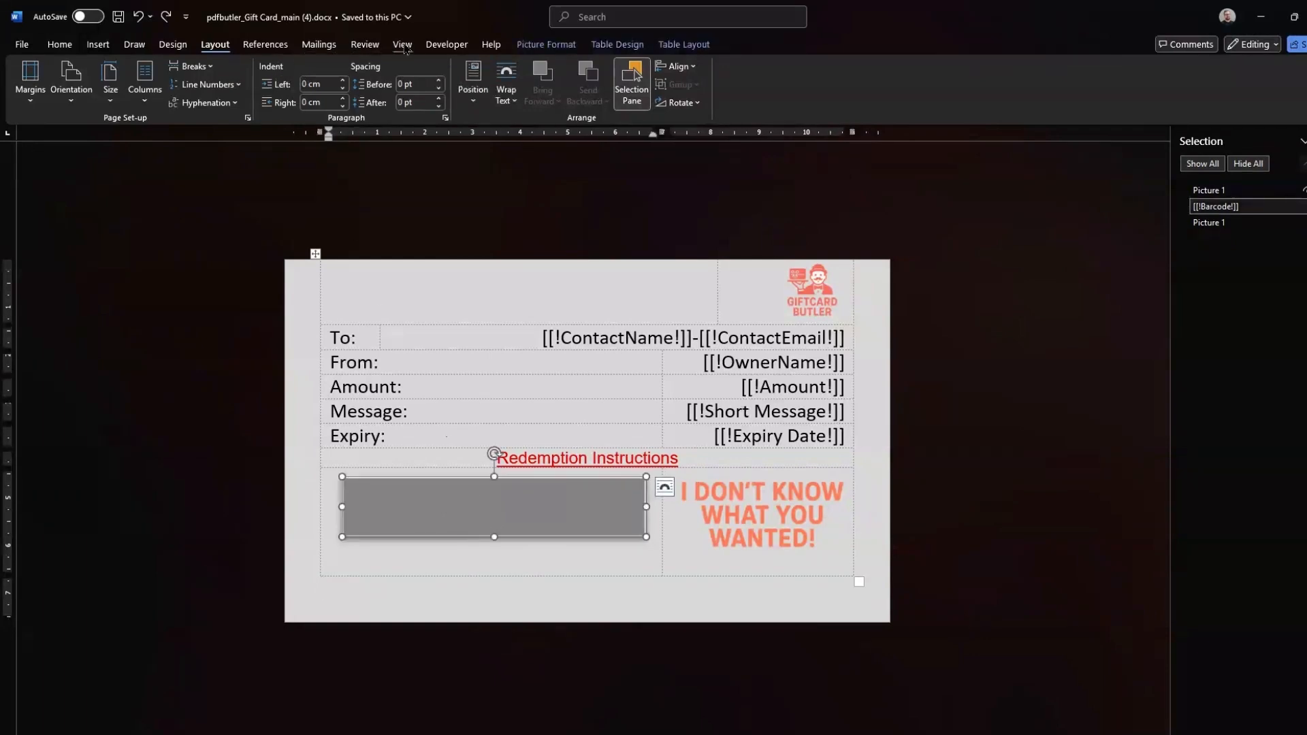
left_click(535, 48)
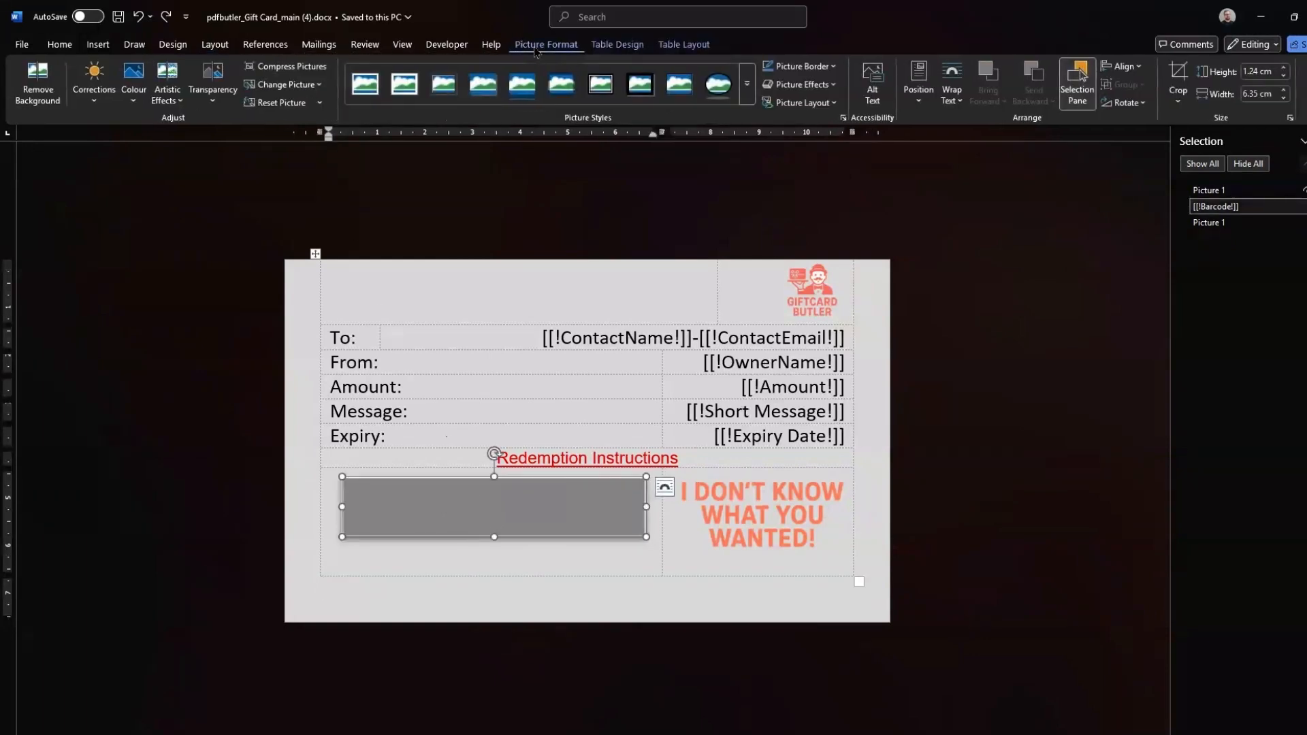
left_click(747, 93)
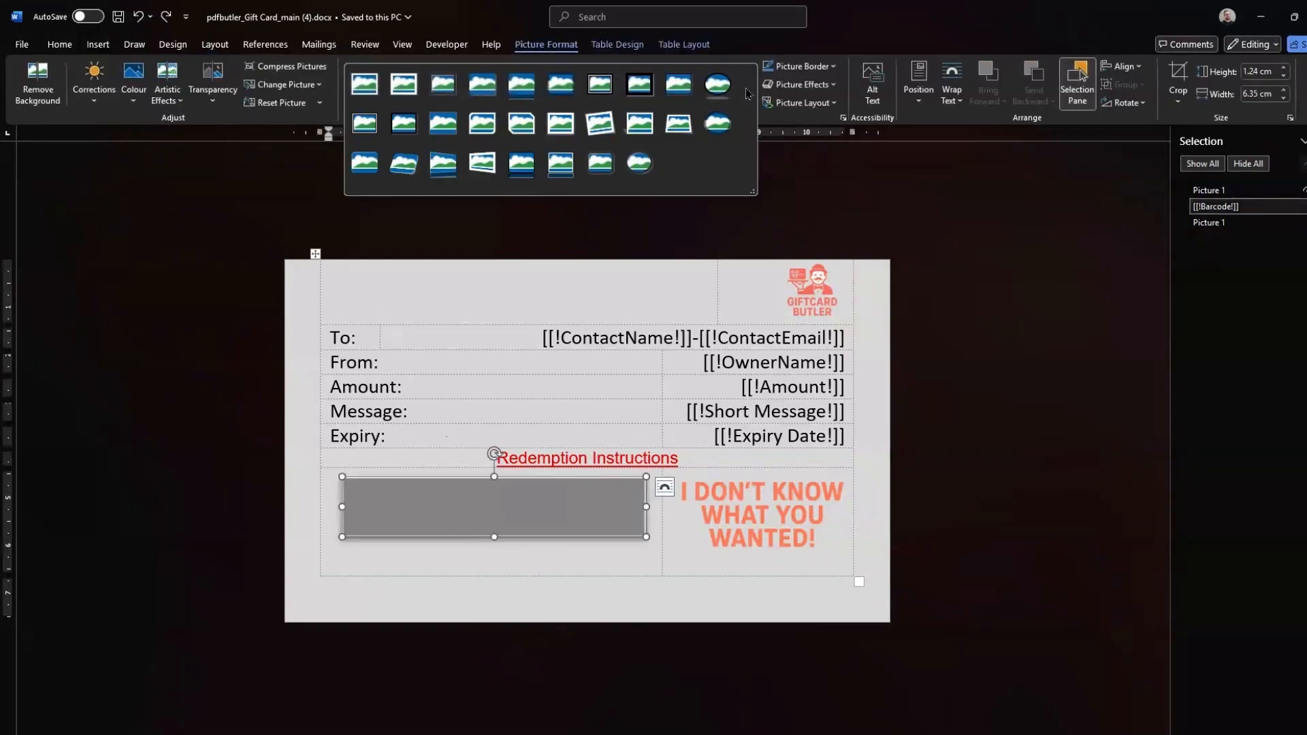
left_click(1023, 230)
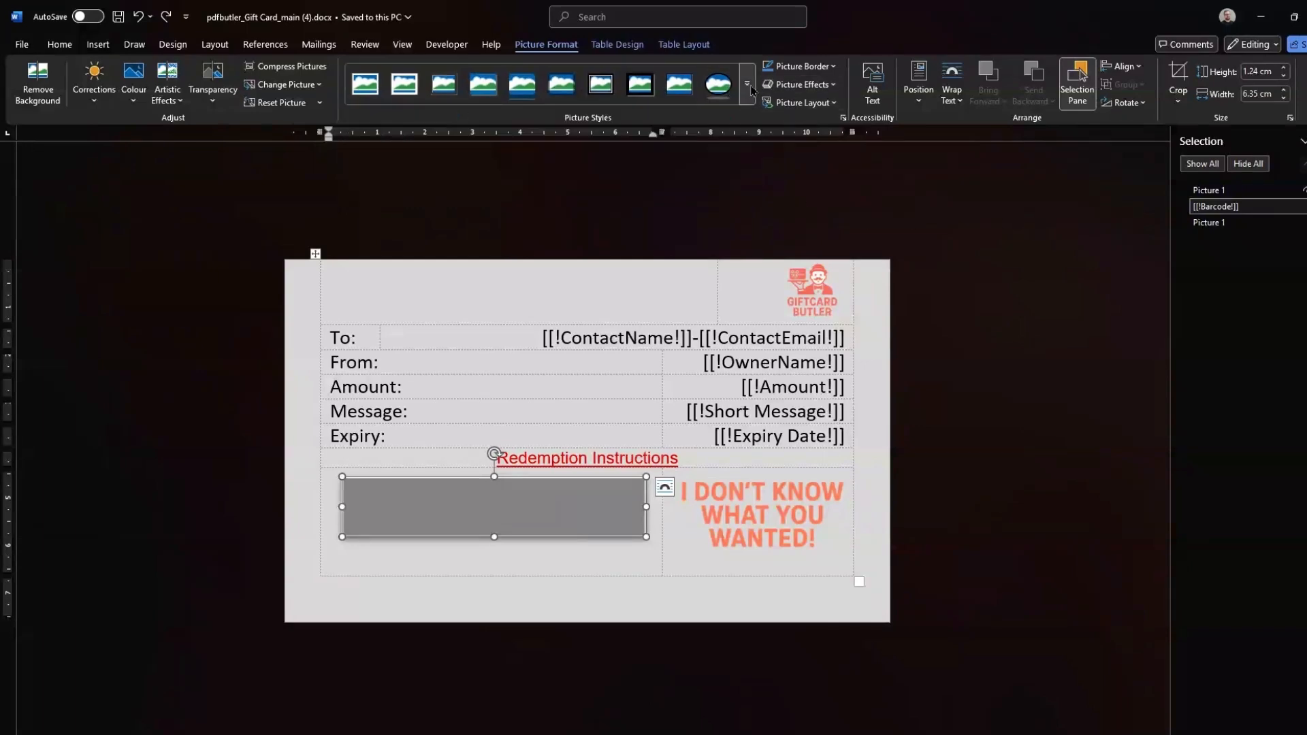
left_click(965, 341)
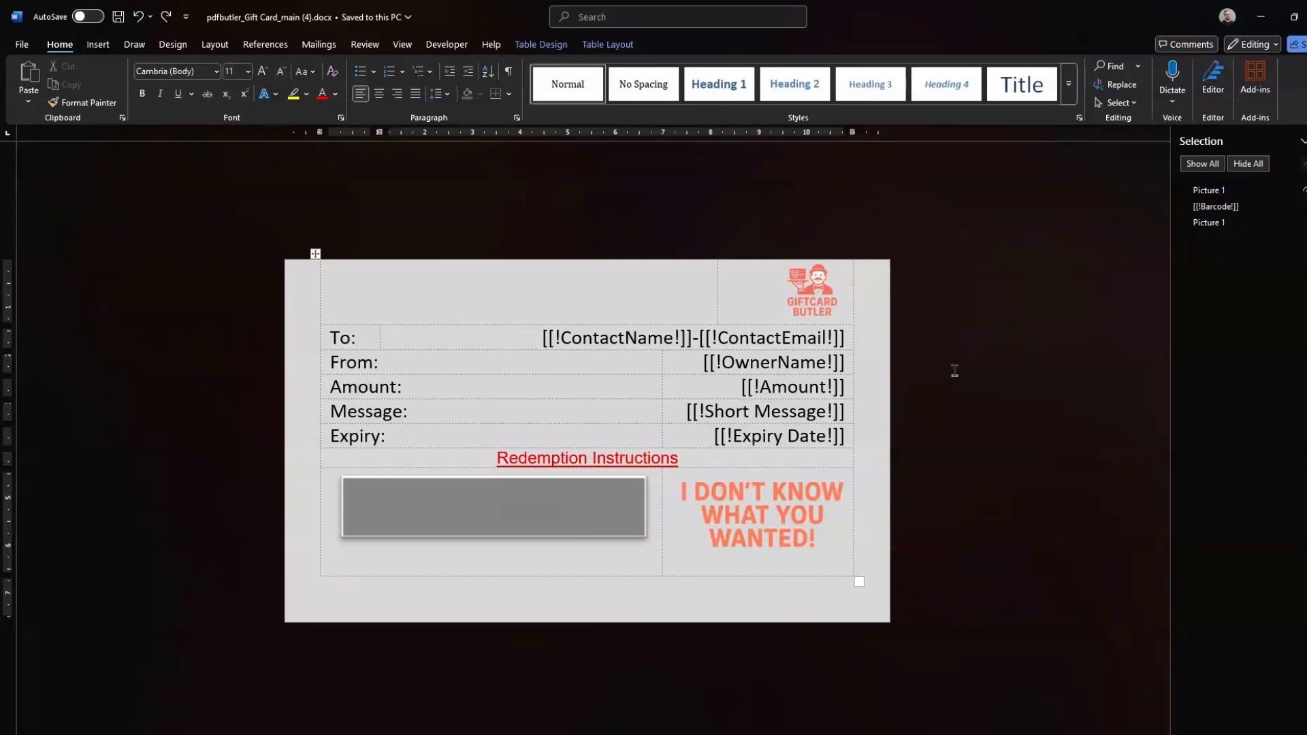
Switch to the browser, open the Gift Card data source in SOQL Builder and review its selected fields
left_click(1261, 16)
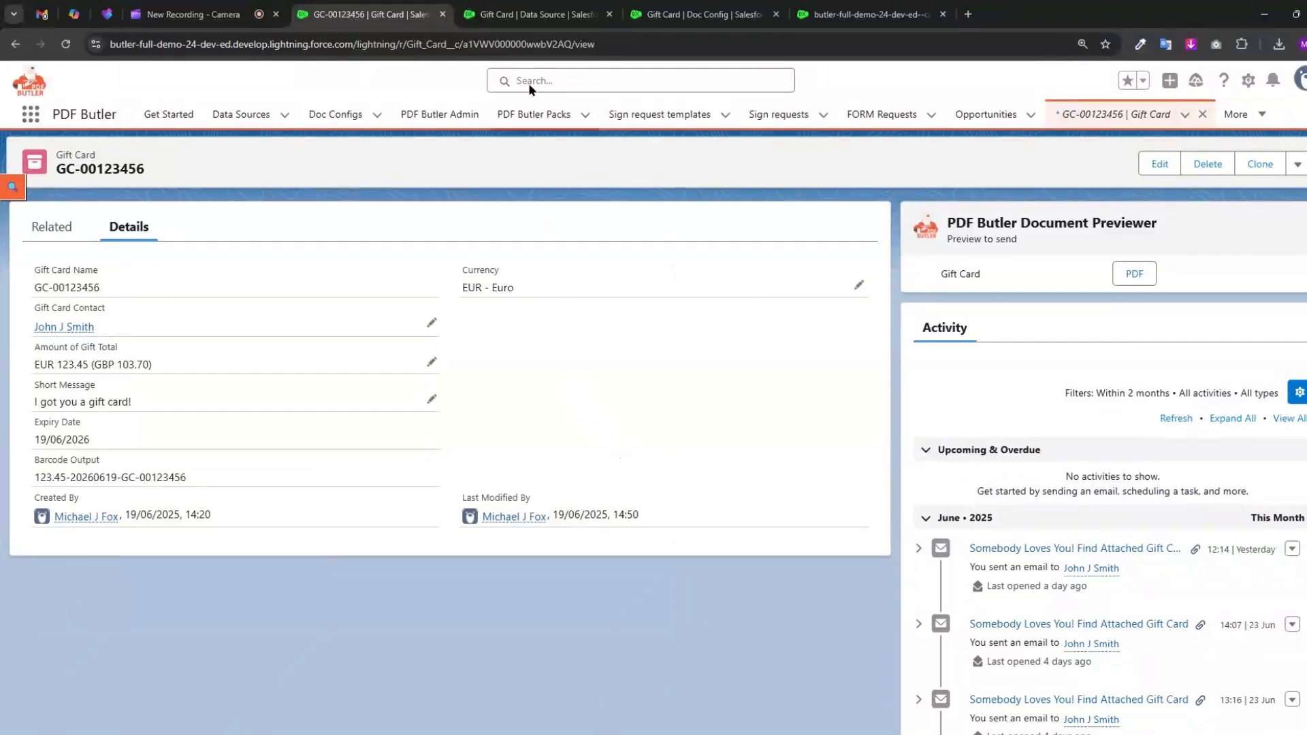
left_click(513, 20)
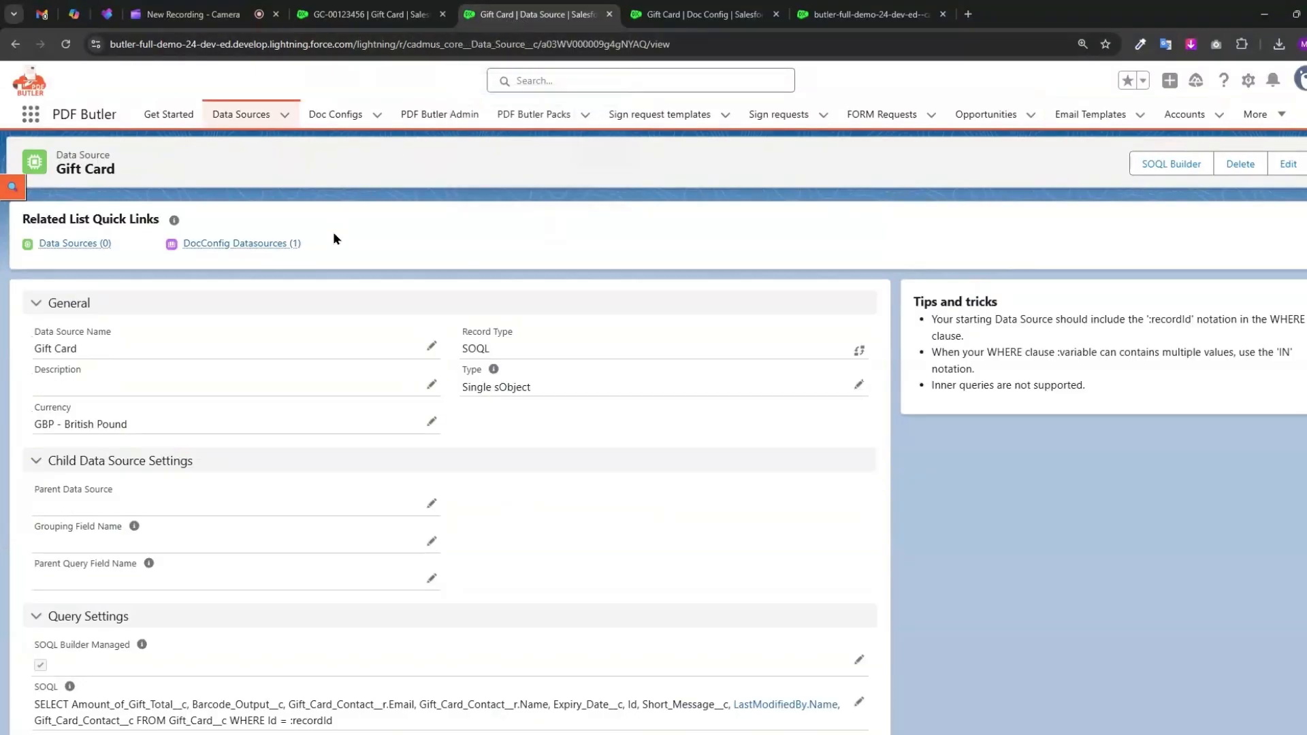
left_click(1169, 165)
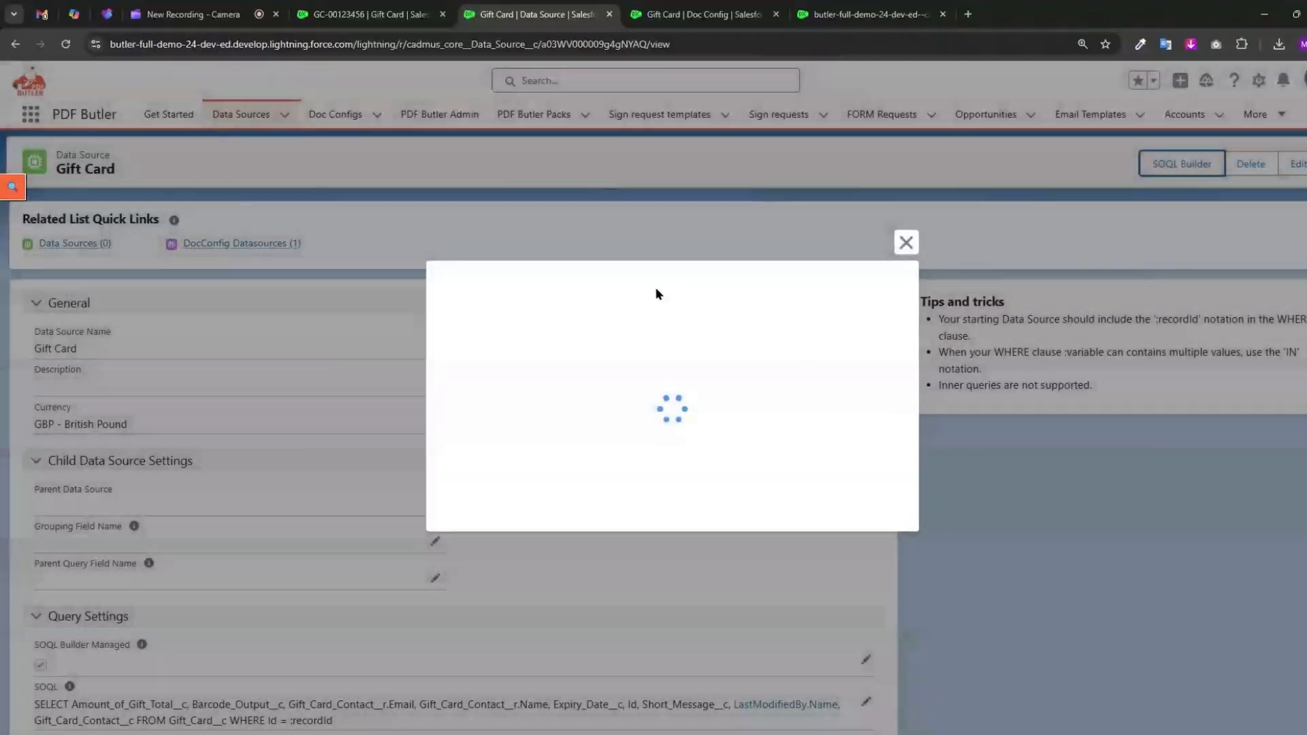
left_click(489, 137)
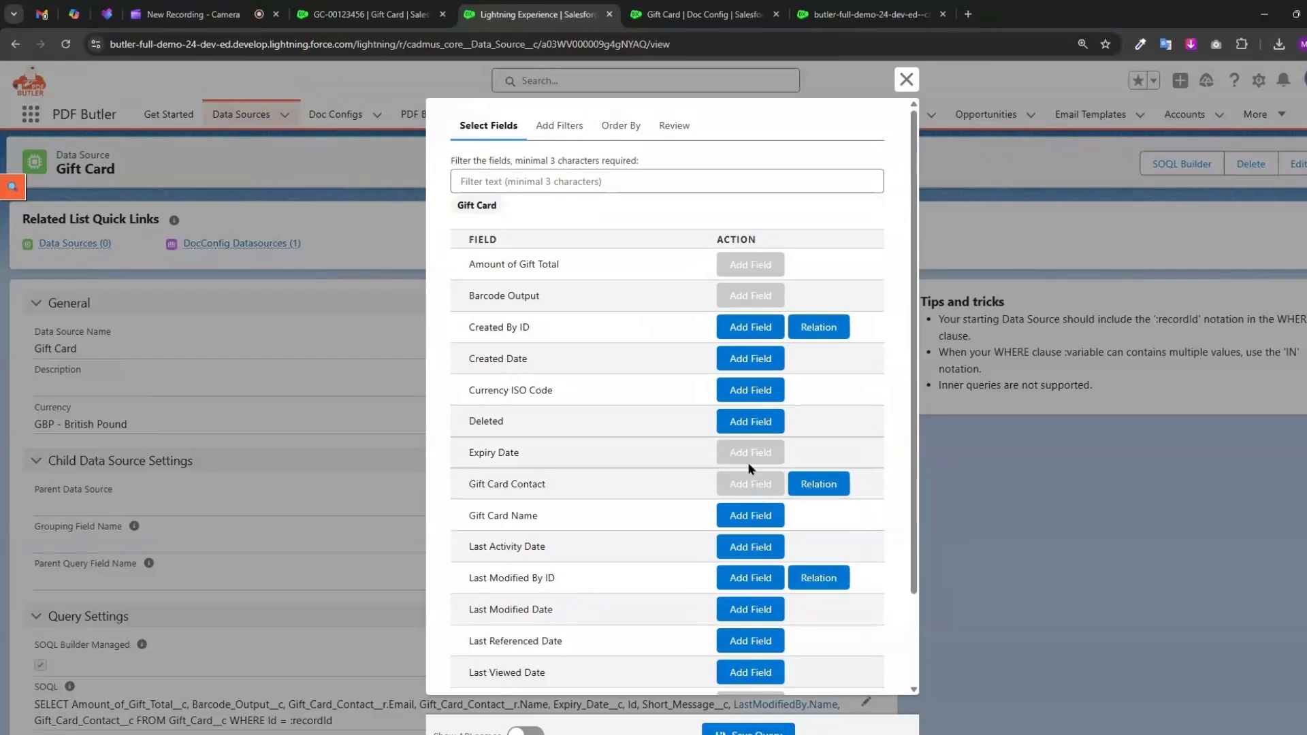
scroll(683, 463, "down", 2)
scroll(682, 463, "up", 2)
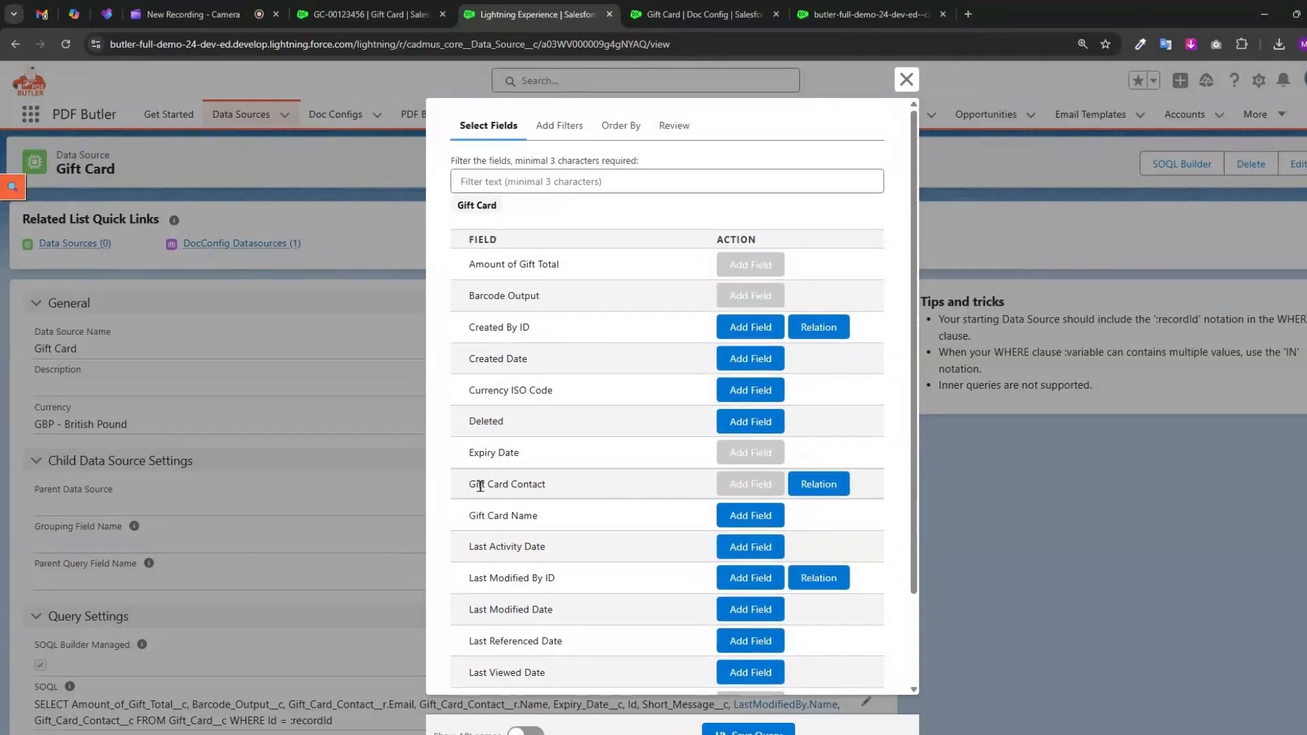
Examine which related Contact fields the query uses through Gift Card Contact, and return to the Gift Card fields
left_click(811, 488)
scroll(756, 371, "down", 7)
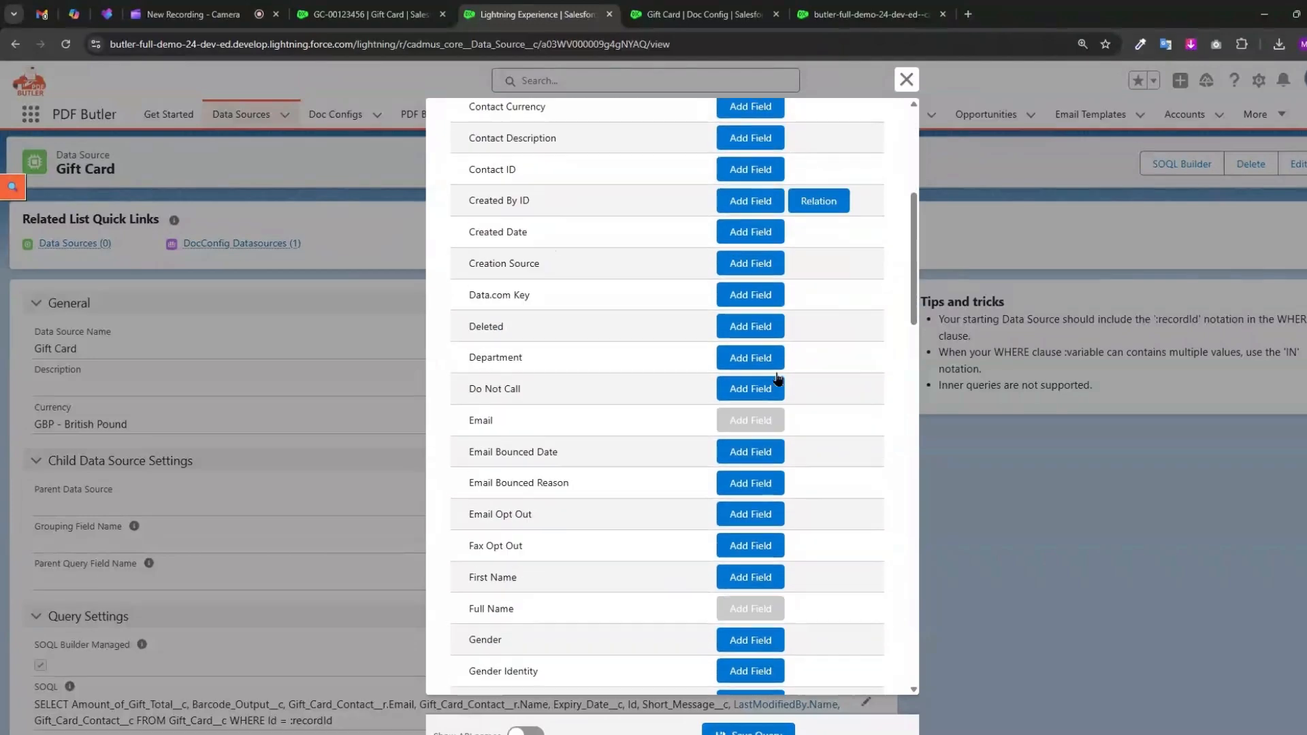
scroll(756, 375, "down", 2)
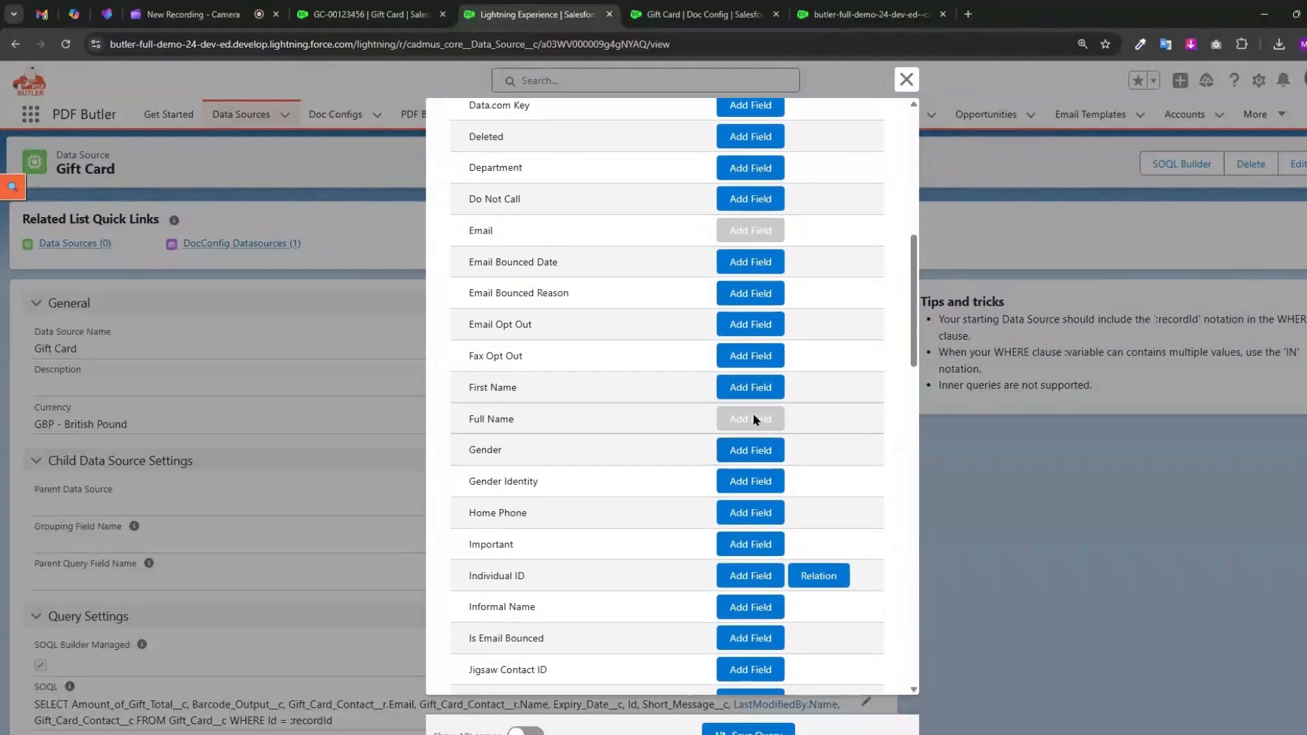
scroll(824, 327, "up", 10)
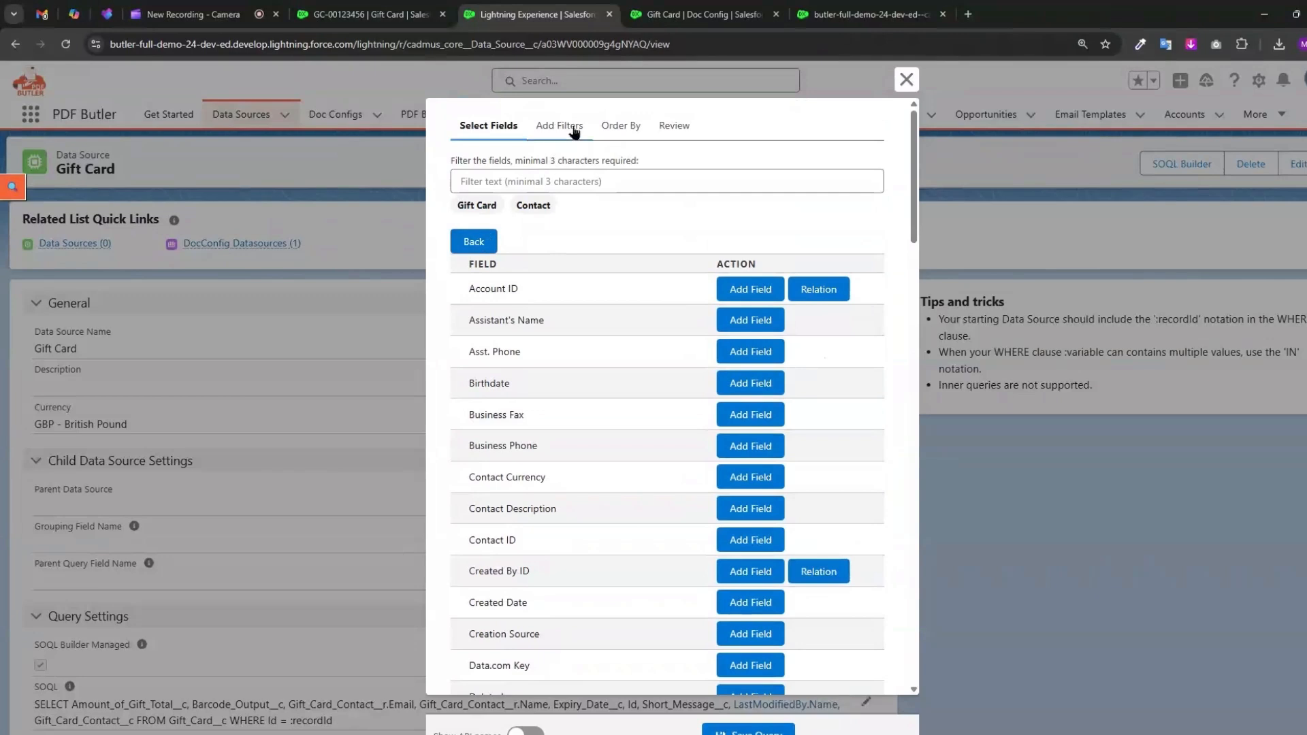
left_click(474, 242)
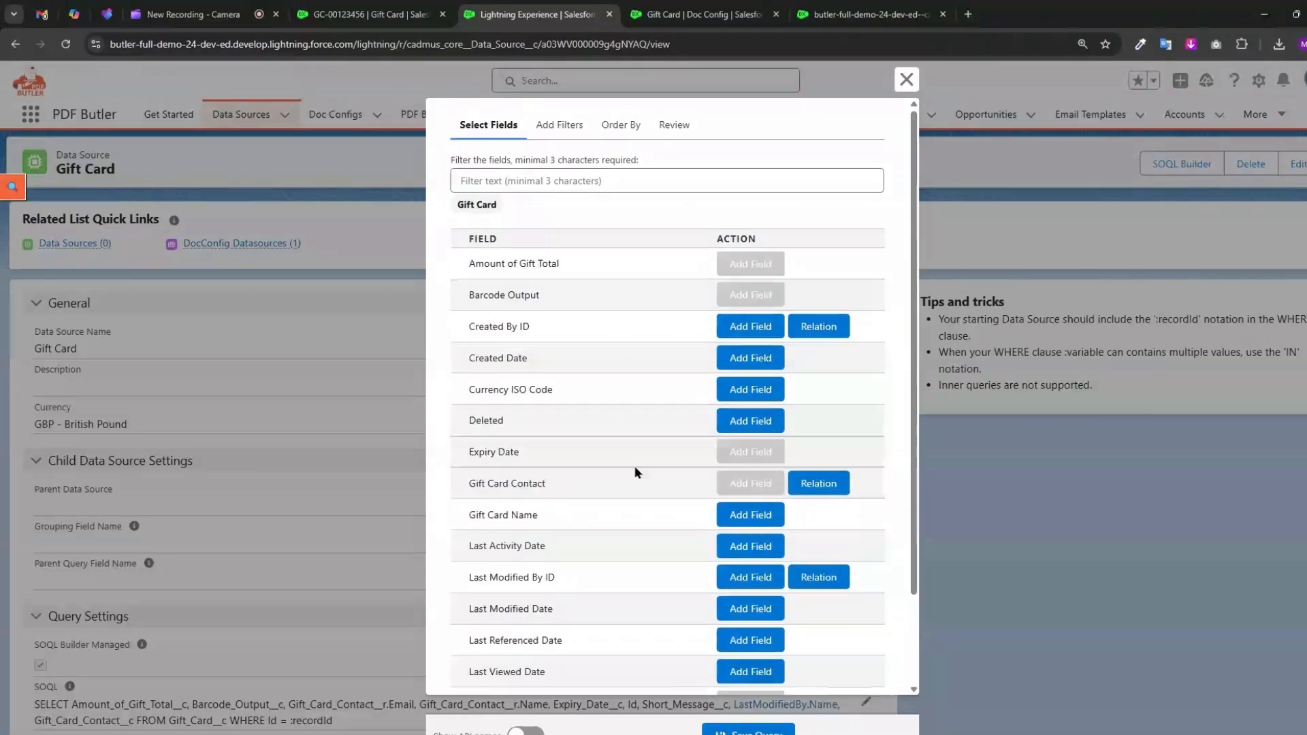
Show the API names of the Gift Card fields to check the Record ID field, and switch back to labels
scroll(647, 497, "down", 2)
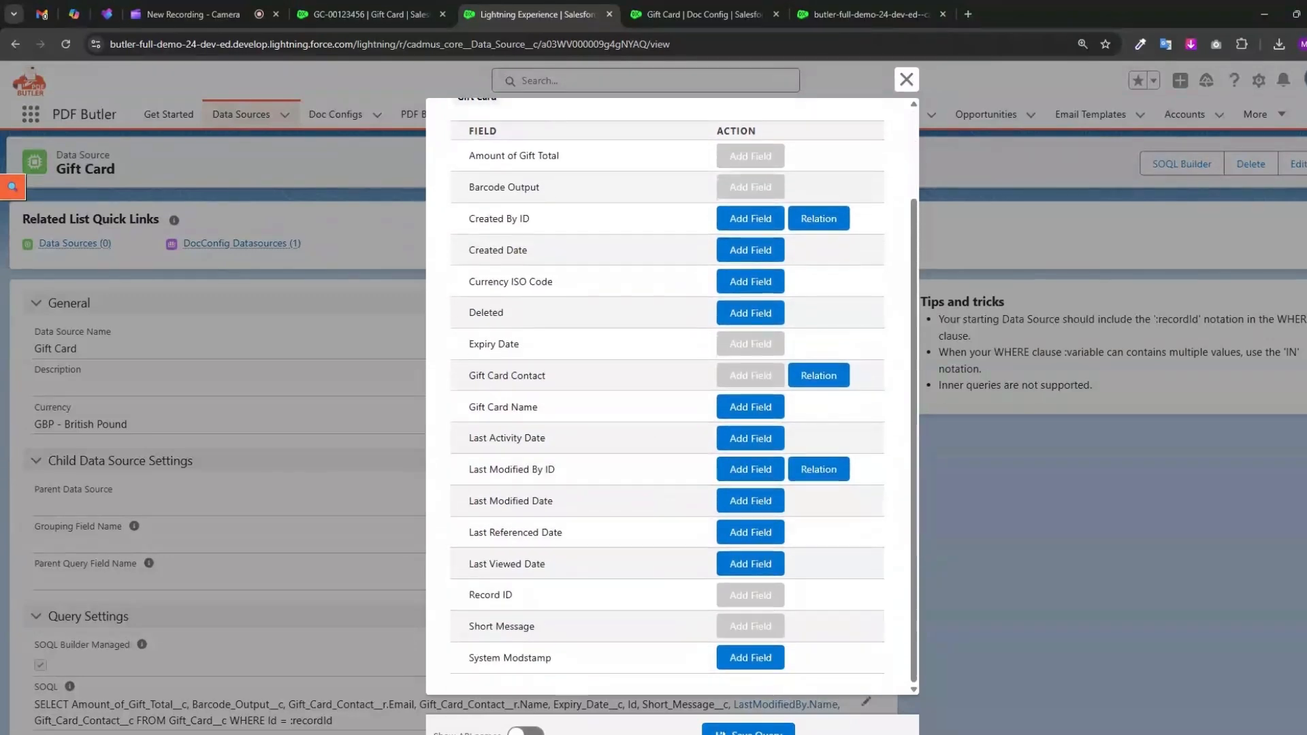
left_click(526, 732)
left_click_drag(466, 595, 482, 596)
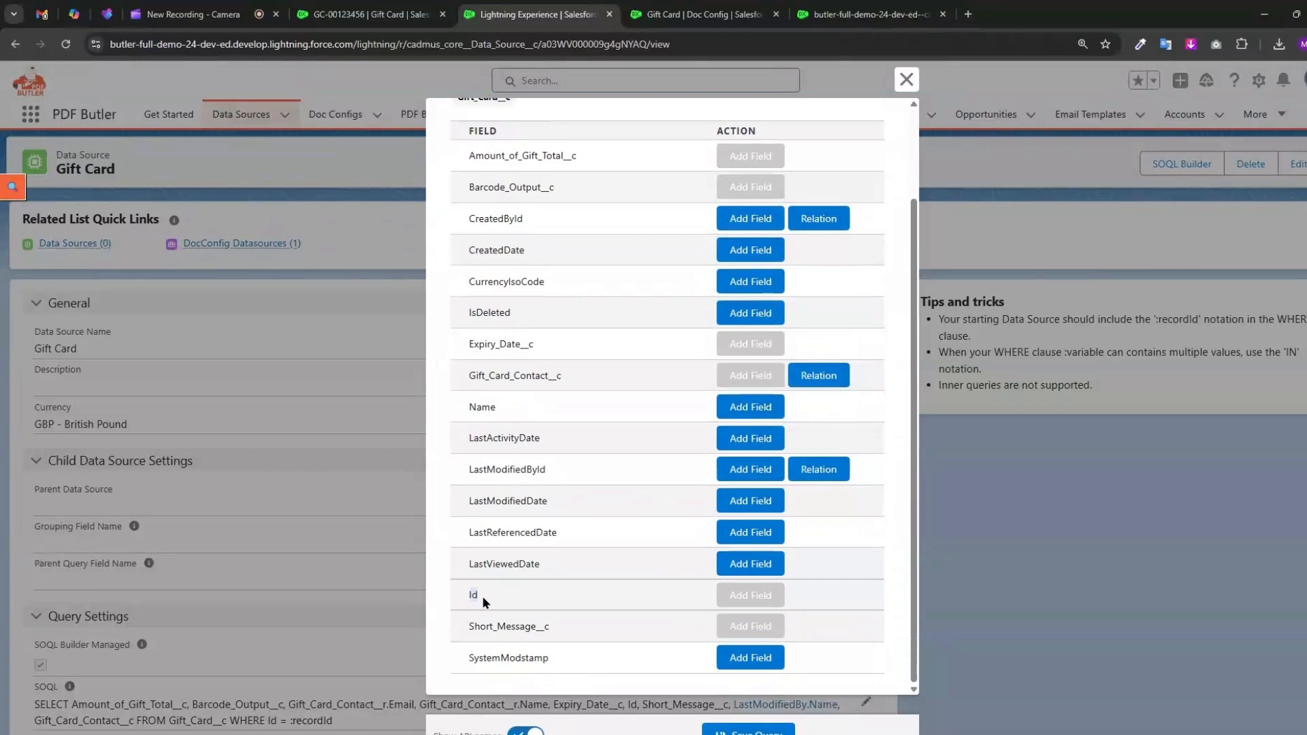
left_click(525, 732)
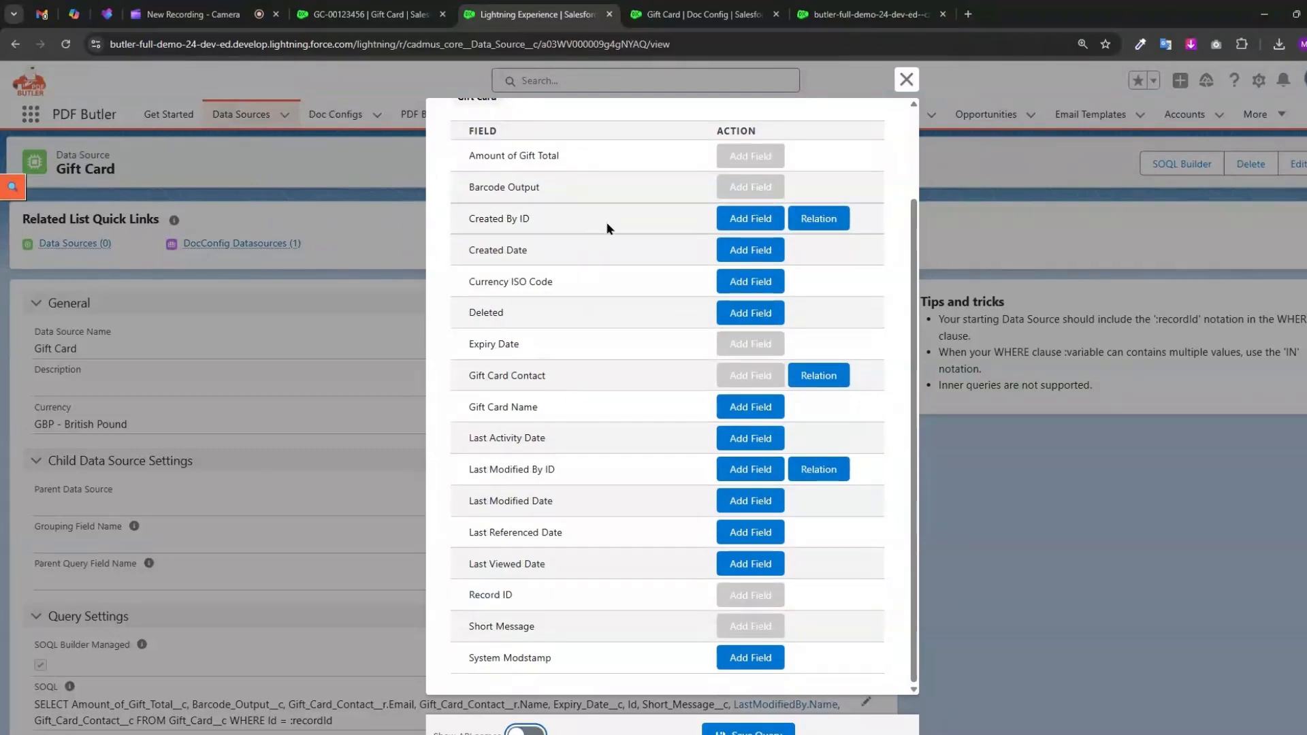
scroll(608, 181, "up", 3)
Open the query's filter settings and look through the available filter fields by both label and API name
left_click(558, 125)
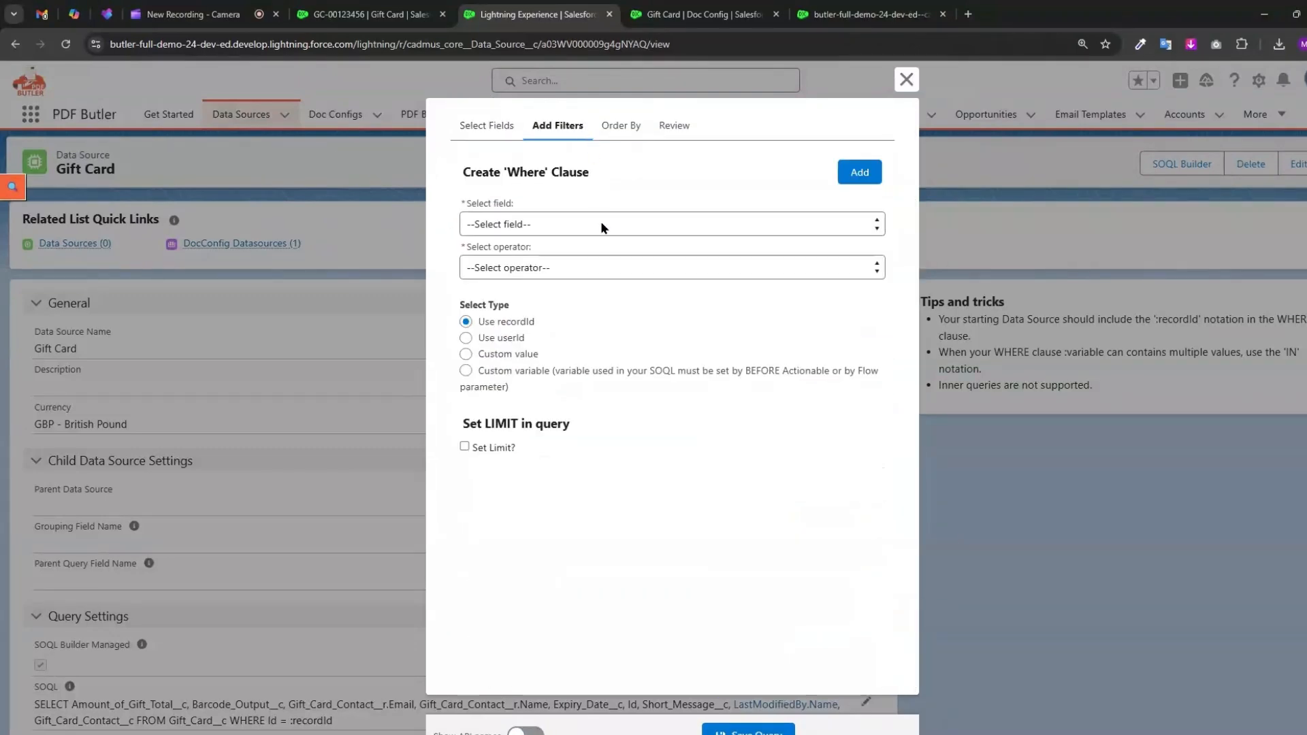
left_click(601, 223)
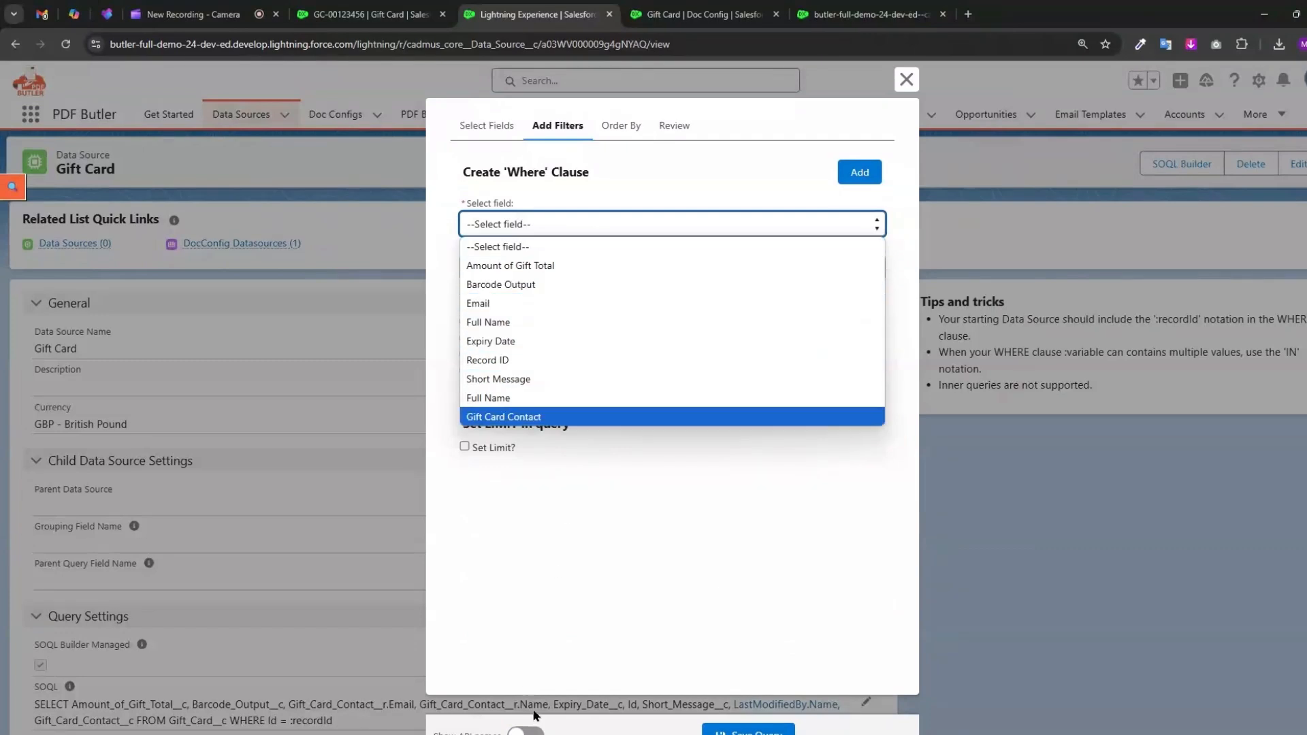
left_click(524, 727)
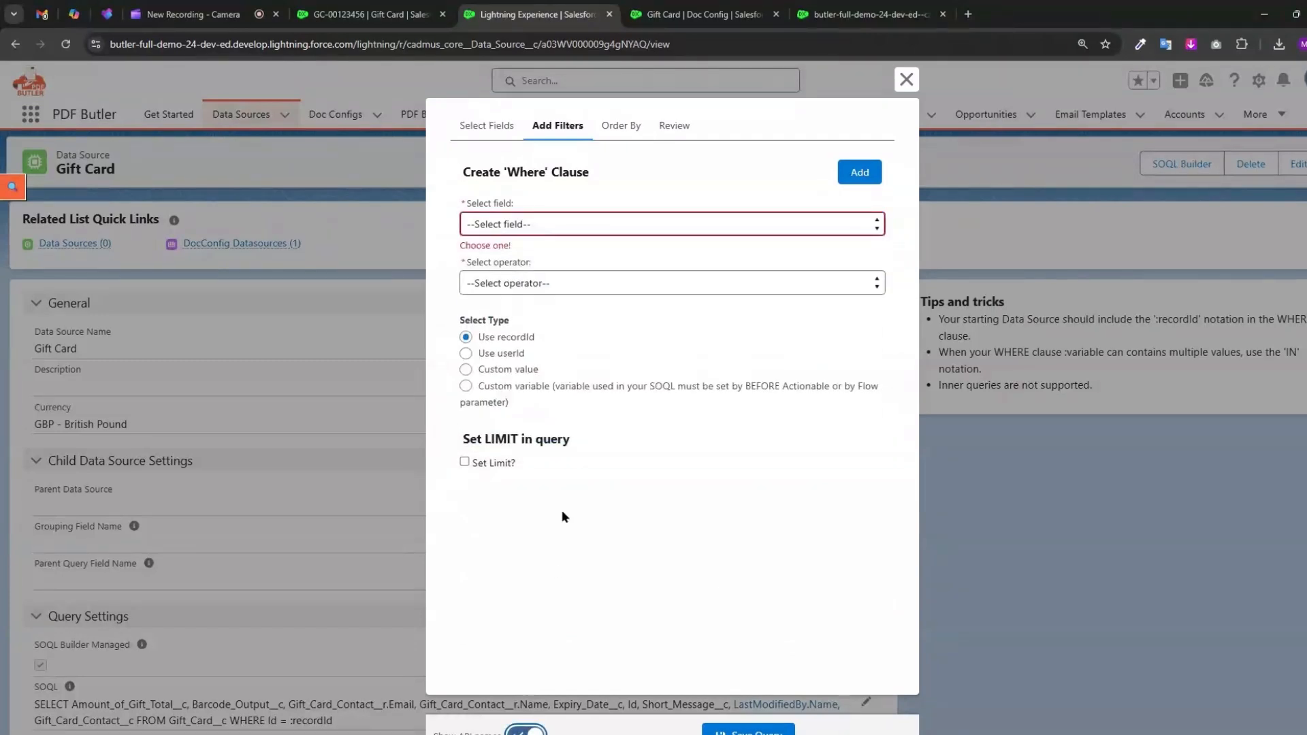
left_click(612, 232)
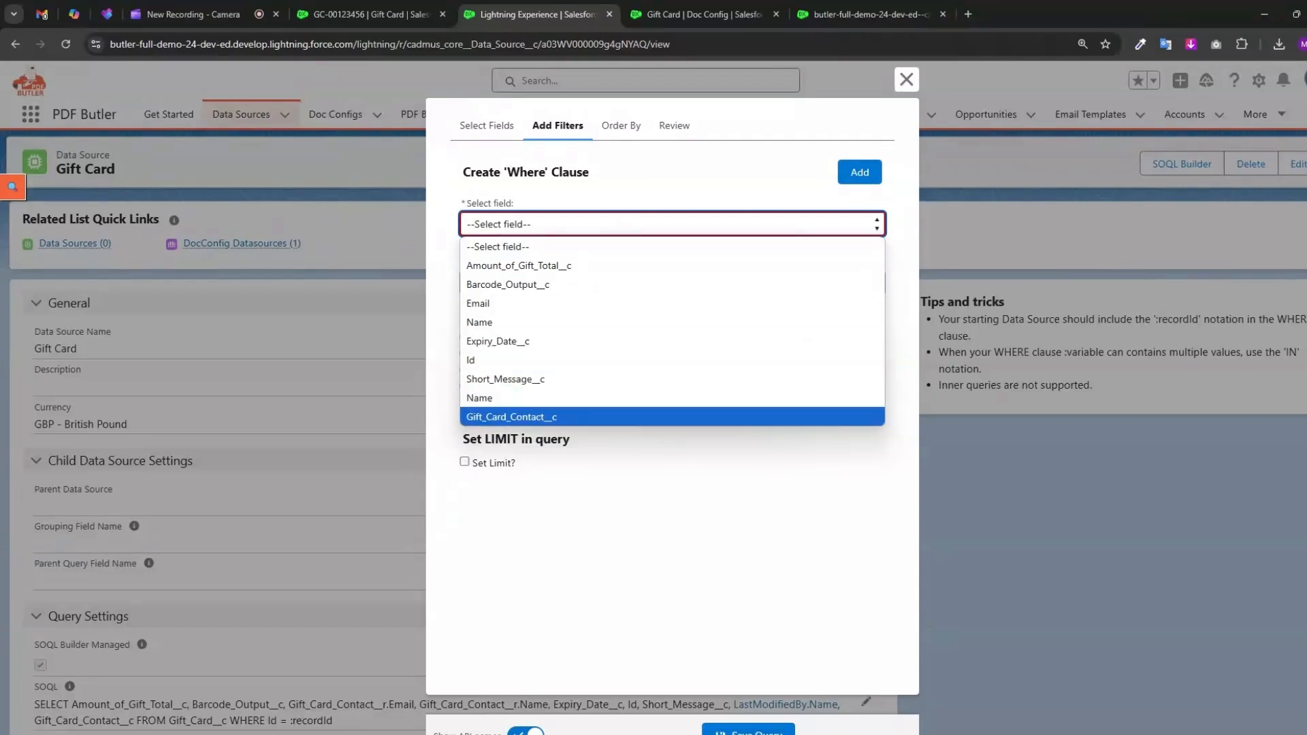
left_click(586, 232)
left_click(585, 231)
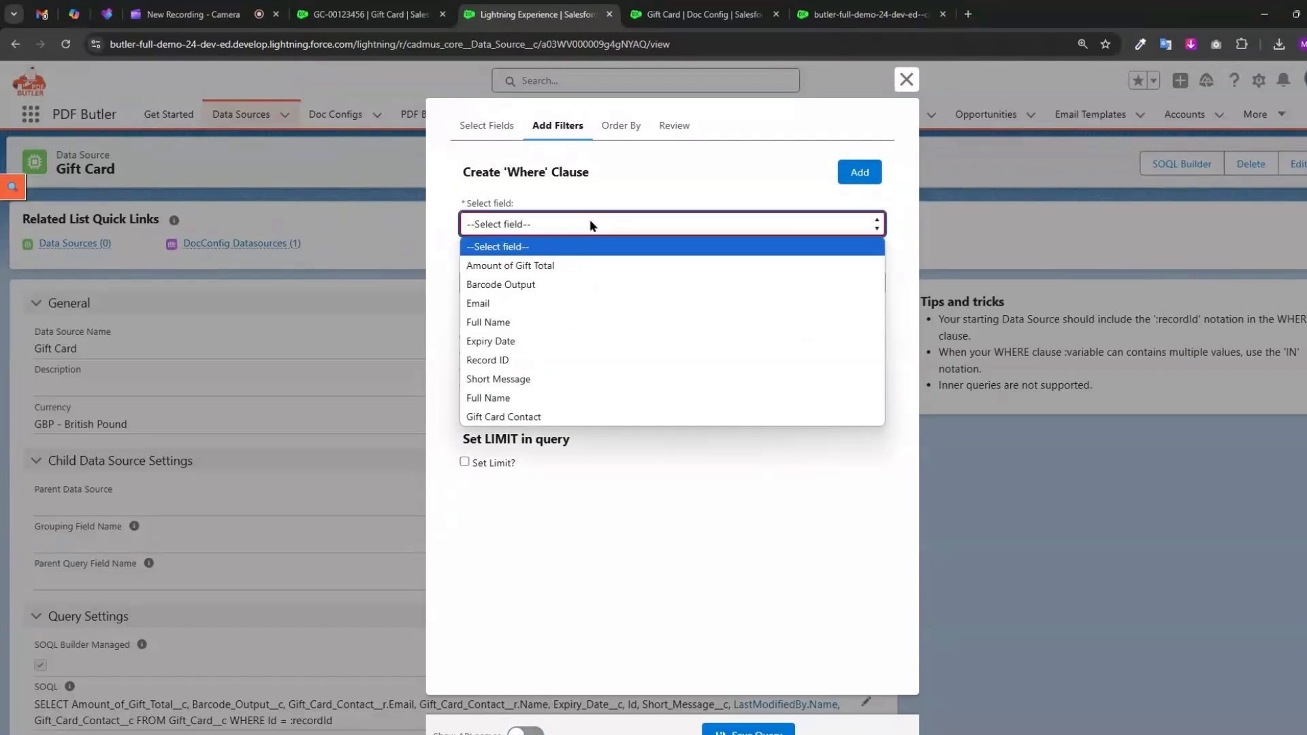
Set up a Where filter on Record ID with the = operator, using recordId as the value type
left_click(519, 361)
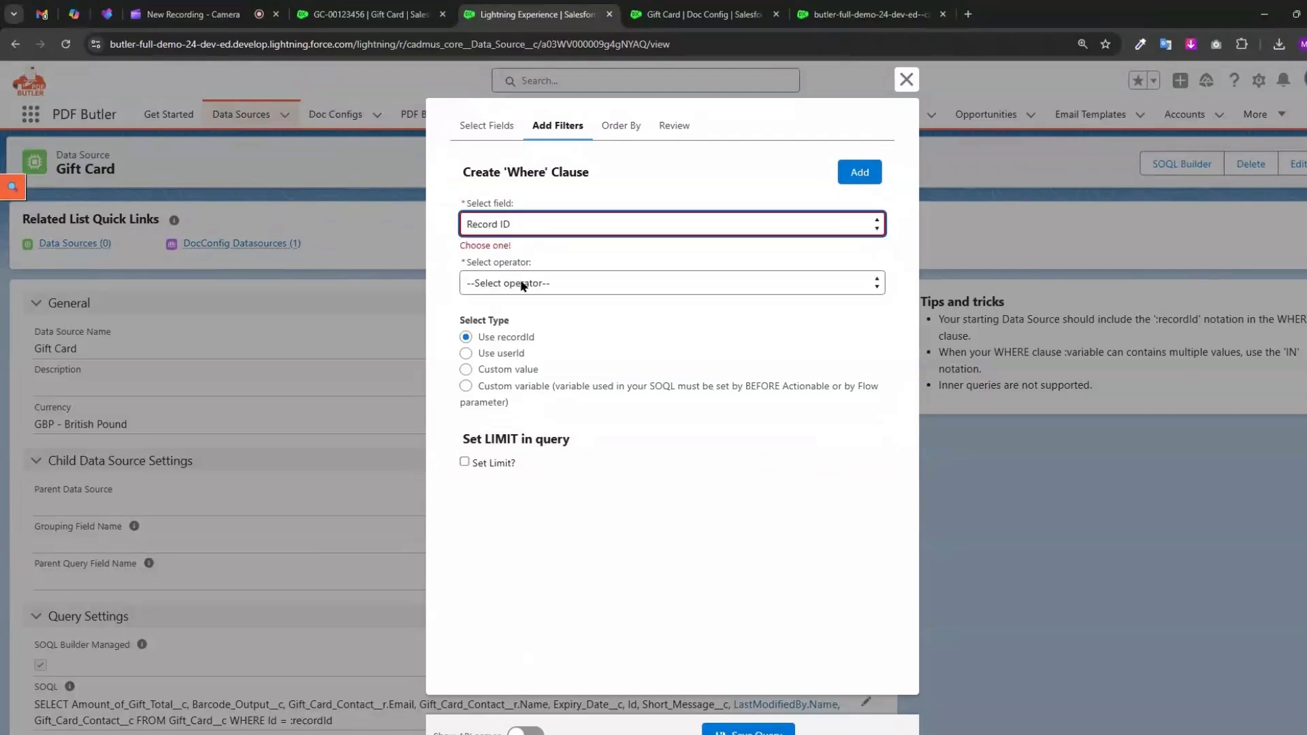
left_click(518, 268)
left_click(517, 314)
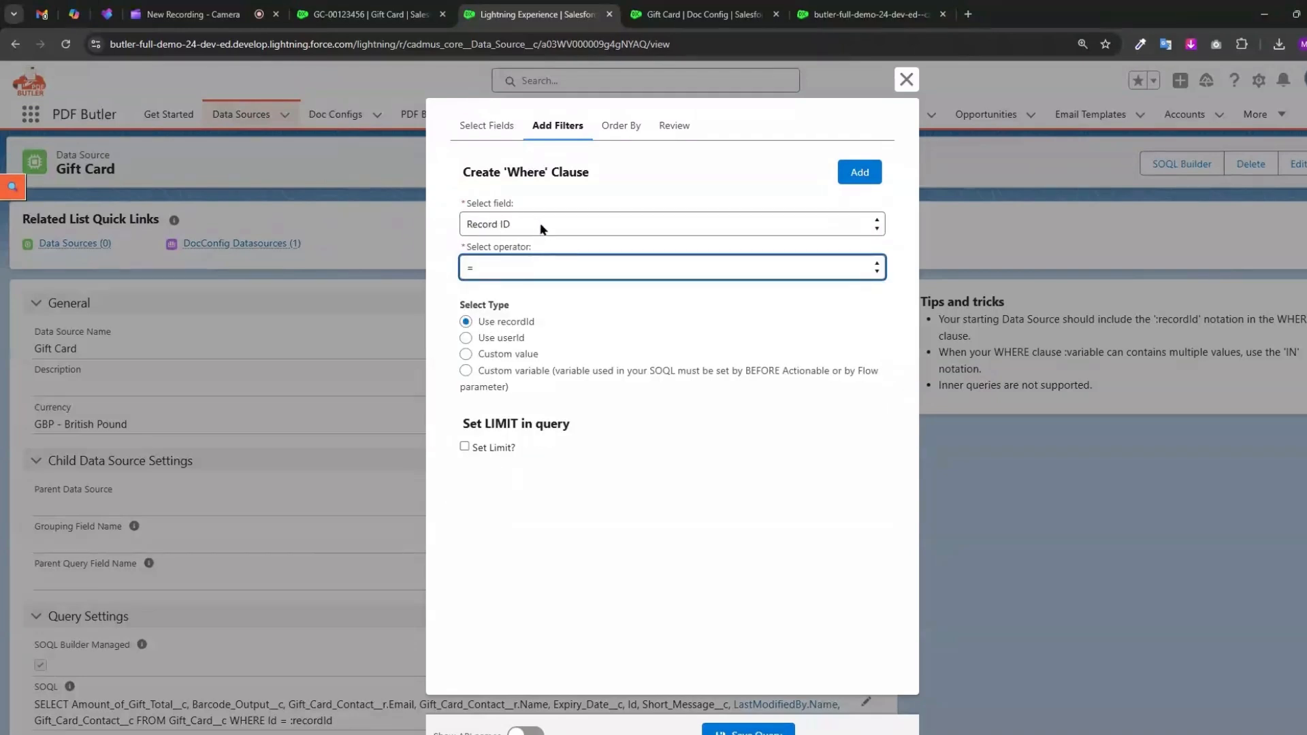
Check the record ID in the Gift Card record's web address, review the query's Where clause and SOQL, and close SOQL Builder
left_click(357, 14)
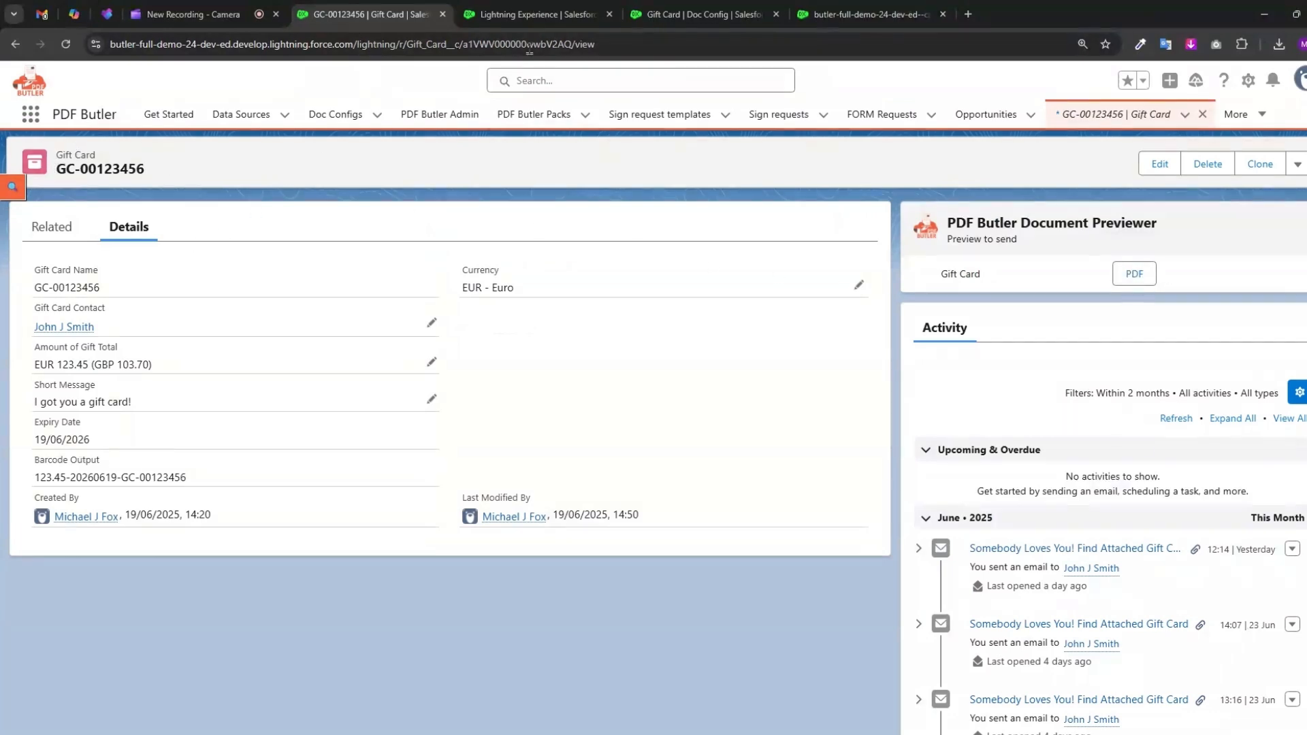
left_click(531, 15)
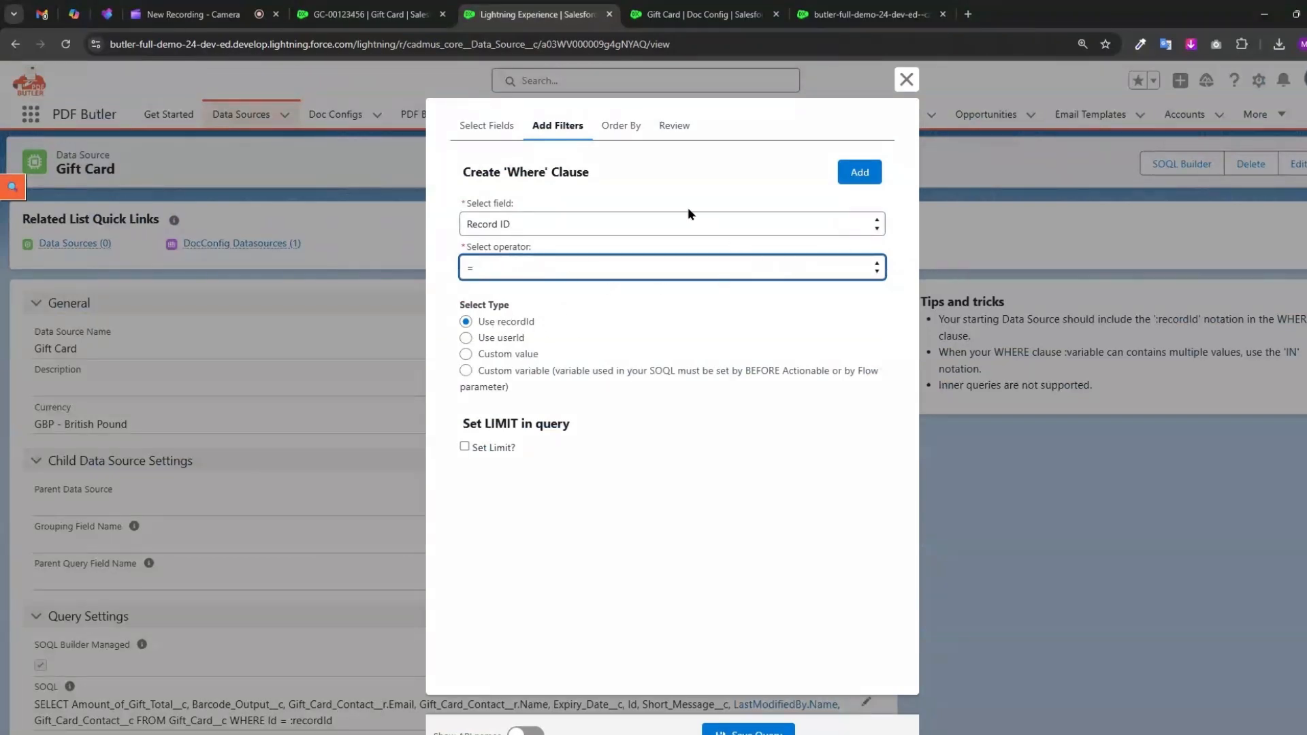
left_click(670, 126)
scroll(681, 575, "down", 2)
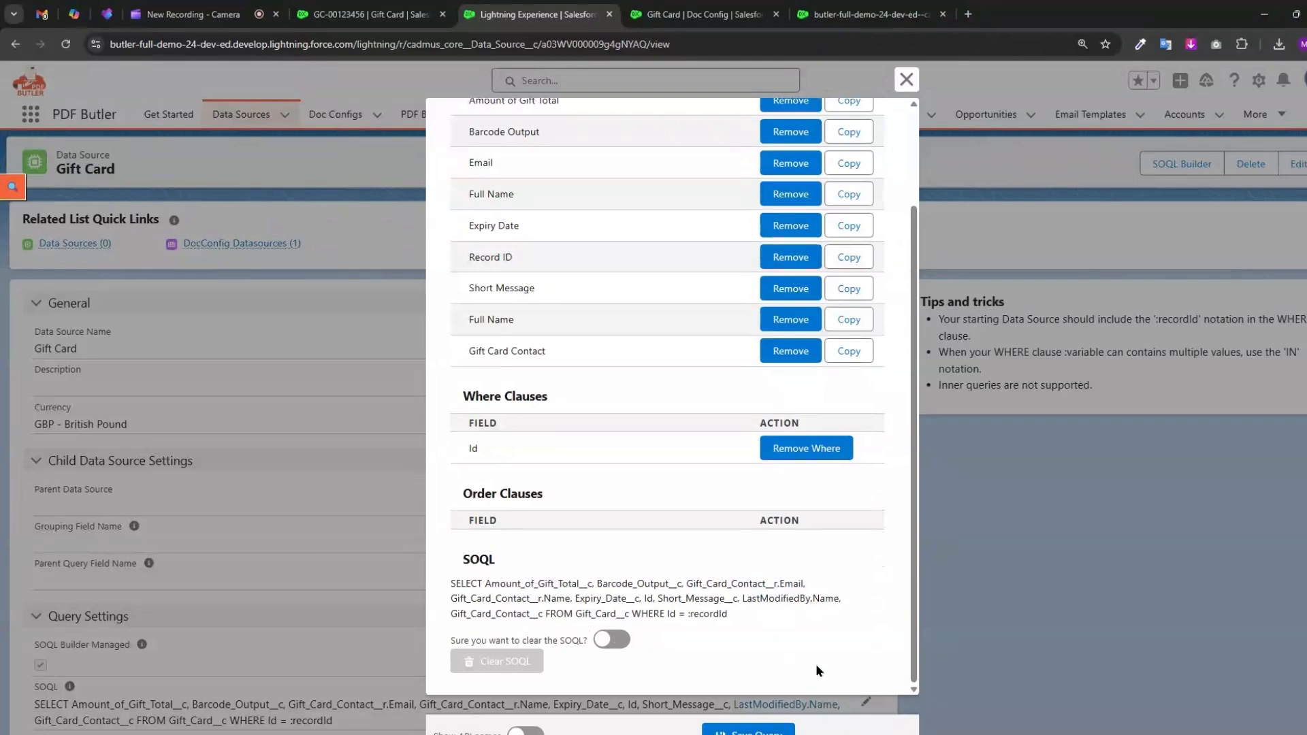
left_click(908, 81)
Open the Gift Card doc config and highlight the merge fields in its Document Title
left_click(699, 15)
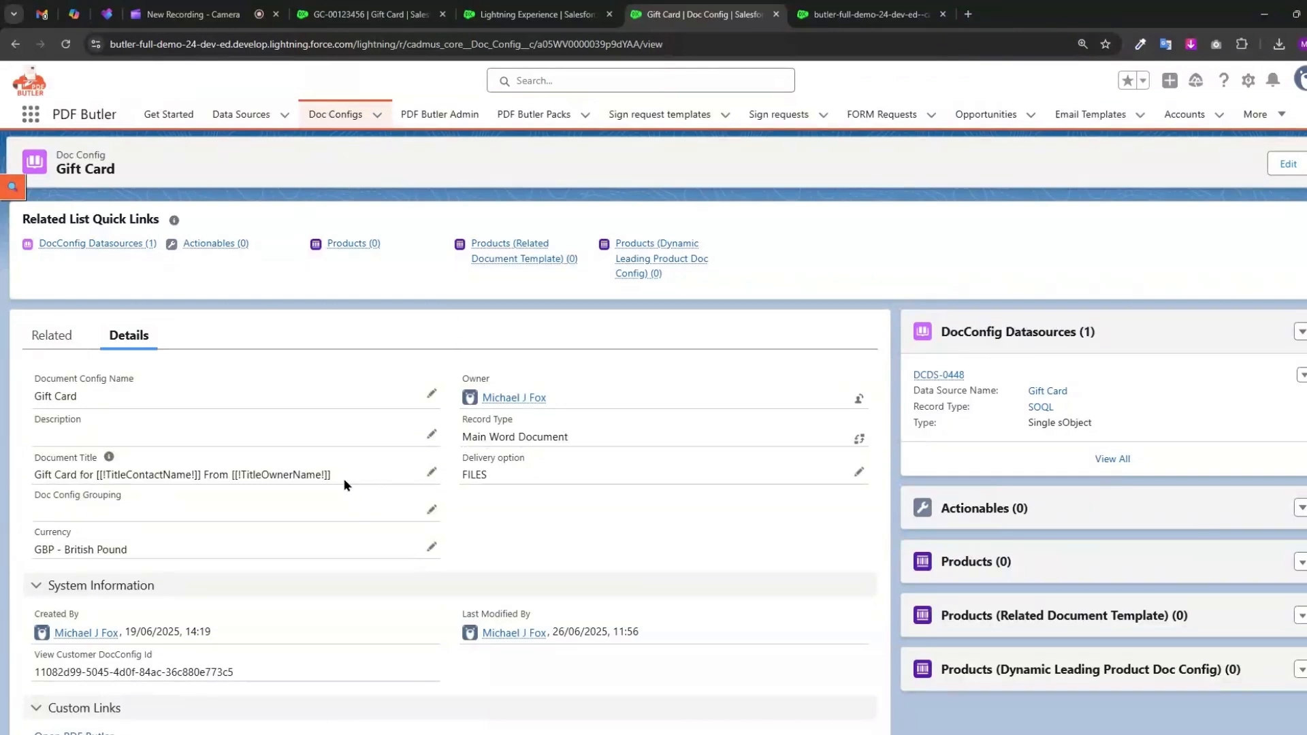
left_click_drag(97, 474, 333, 480)
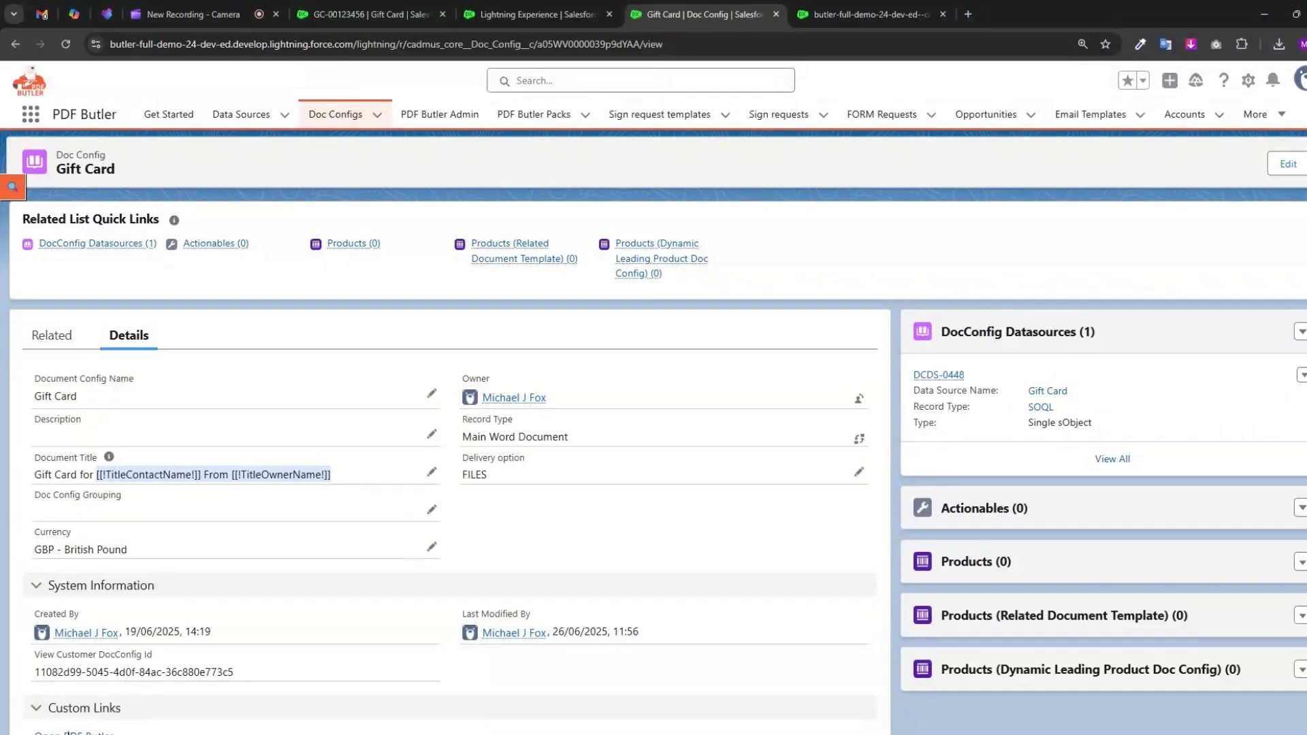
In the Gift Card configuration page, upload pdfbutler_Gift Card_main (4).docx as the default document and save it to the server
left_click(848, 14)
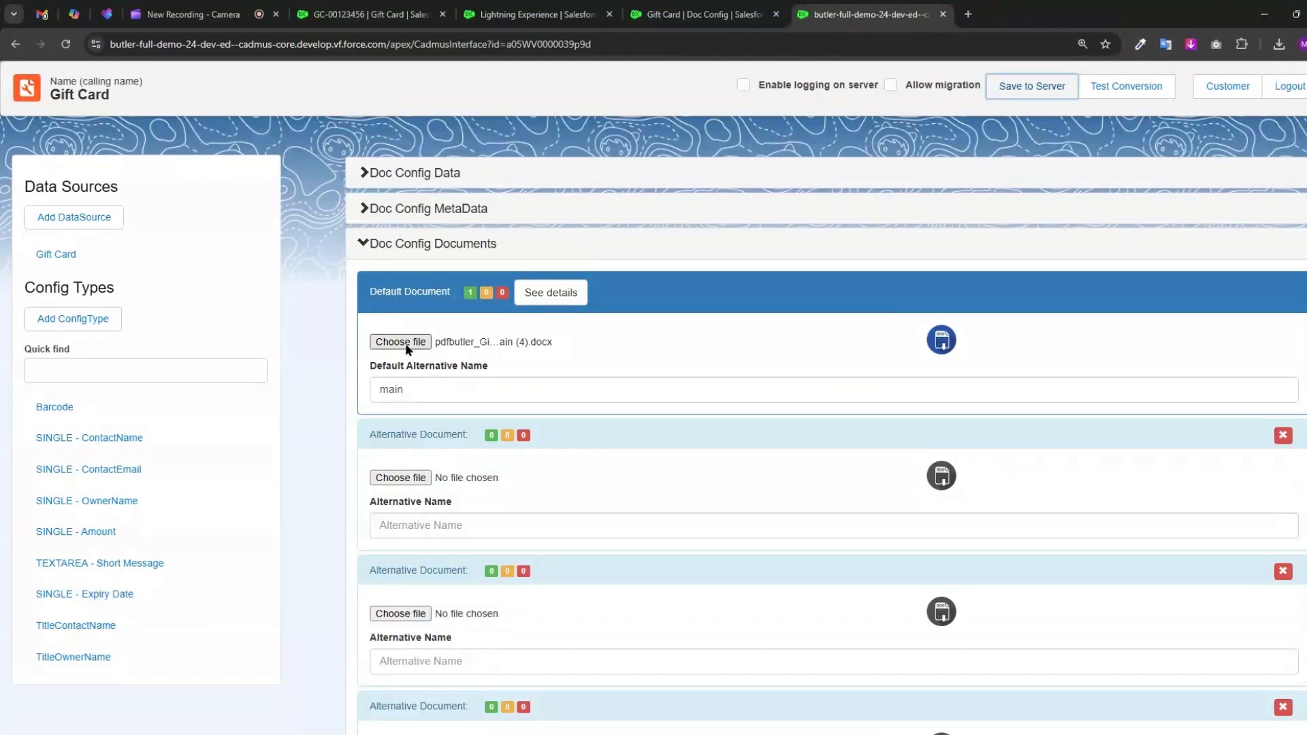
left_click(407, 346)
left_click(677, 240)
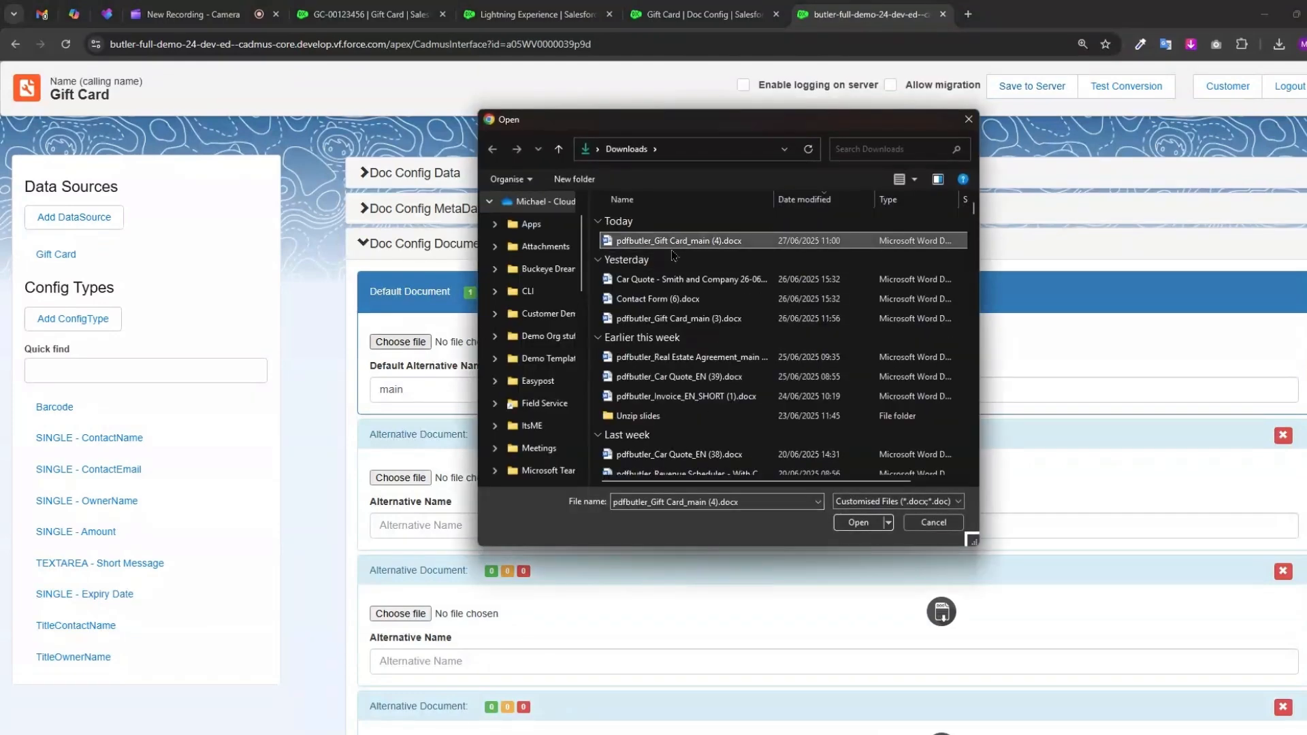
left_click(866, 525)
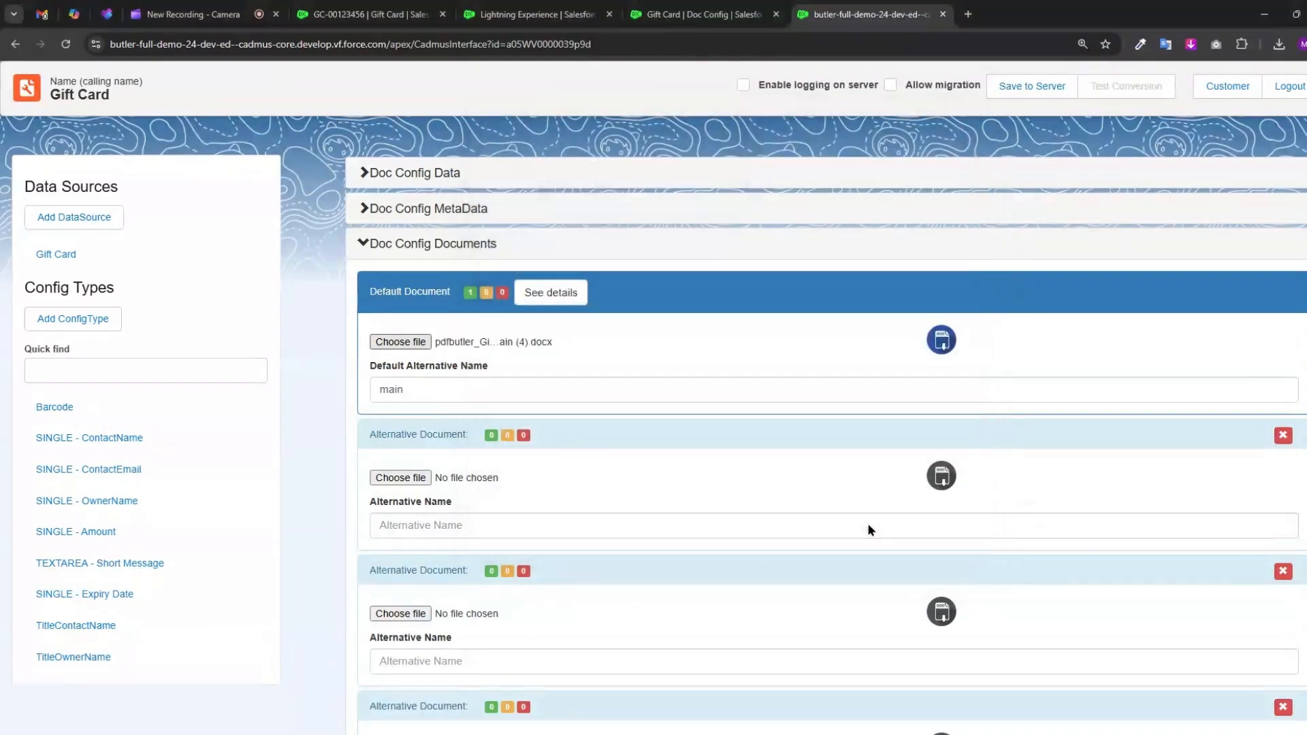
left_click(1005, 88)
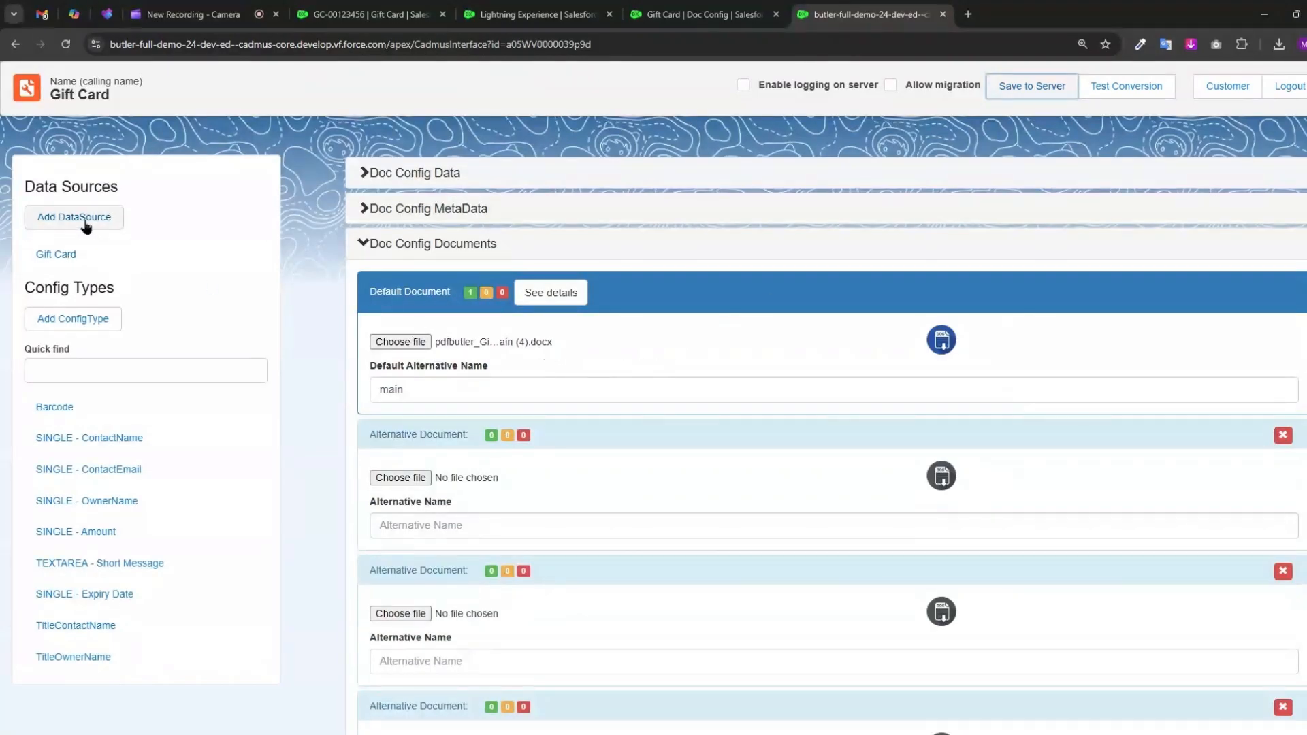
Look through the data sources that can be added to the configuration and close the list without choosing one
left_click(89, 220)
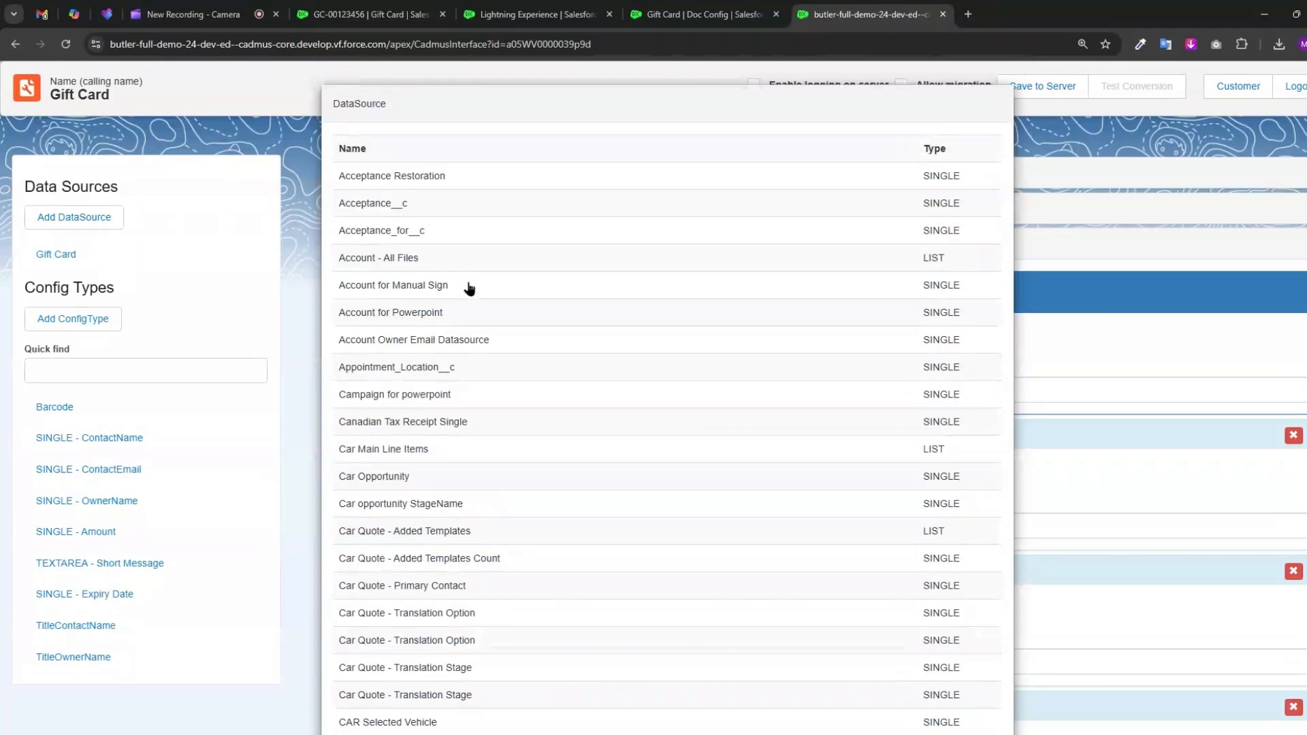
left_click(1030, 145)
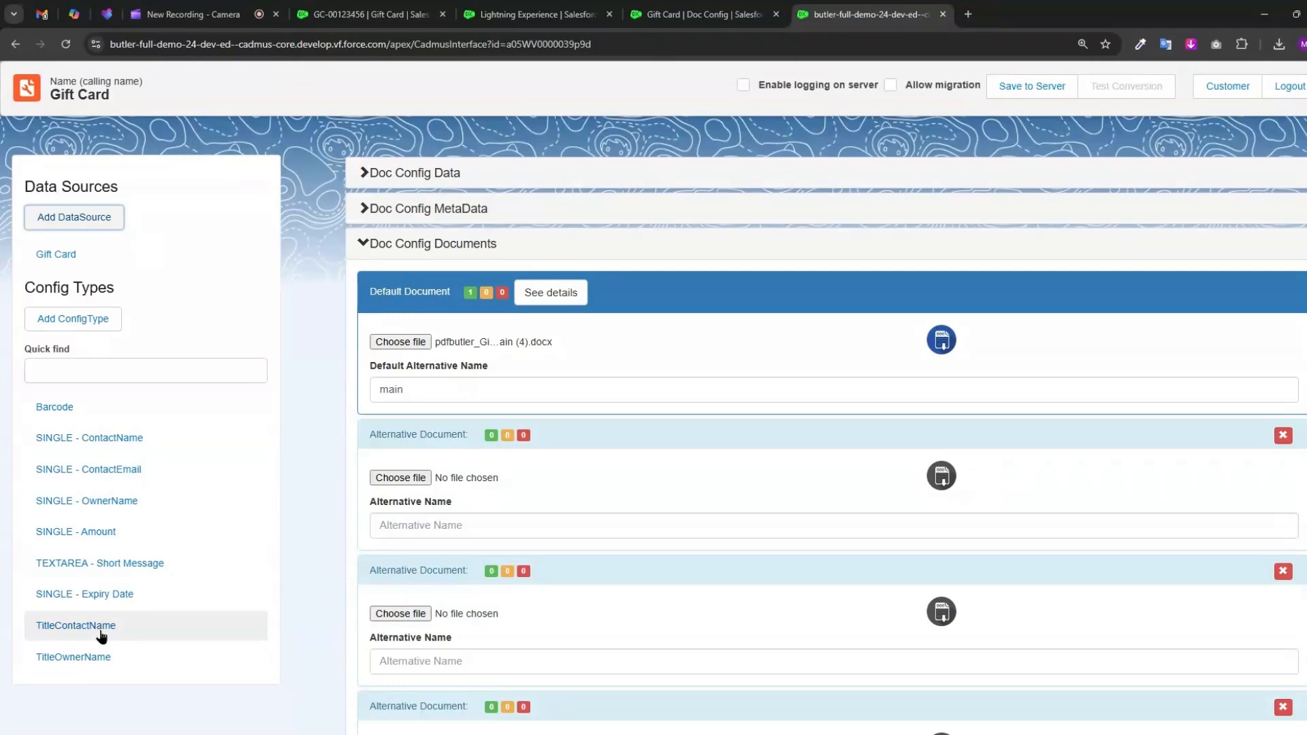
Check the merge fields in the doc config's Document Title and locate the matching TitleContactName config type
left_click(701, 13)
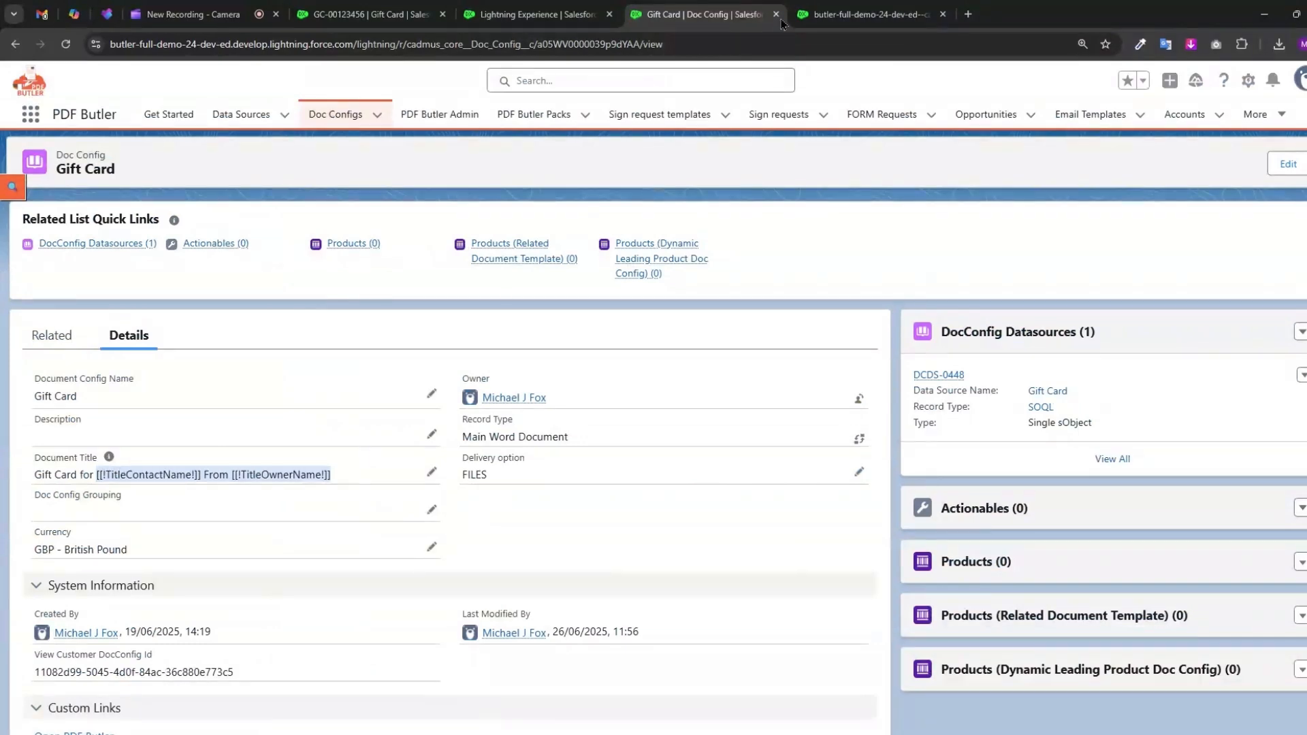
left_click(803, 15)
left_click(112, 627)
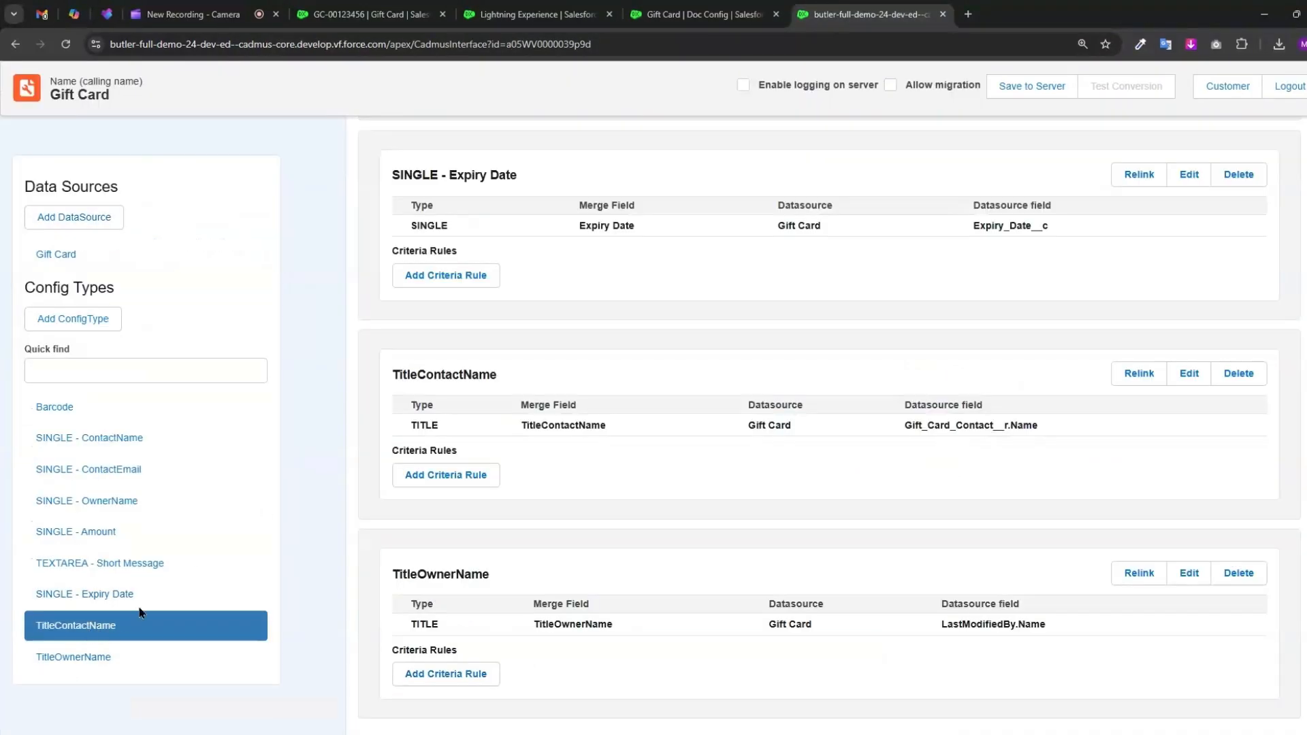
Open TitleContactName for editing and go through its type, data source and data source field options, keeping TITLE, Gift Card and Gift_Card_Contact__r.Name
left_click(1190, 375)
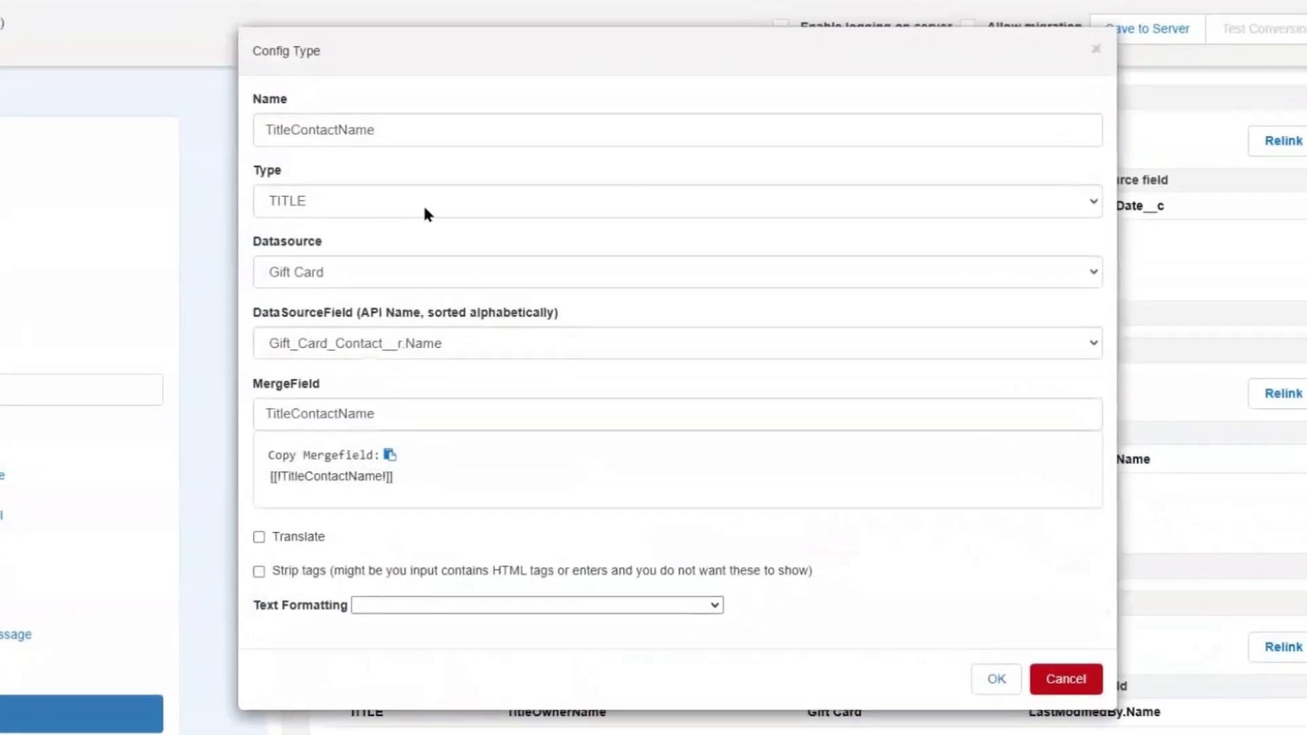
left_click(427, 214)
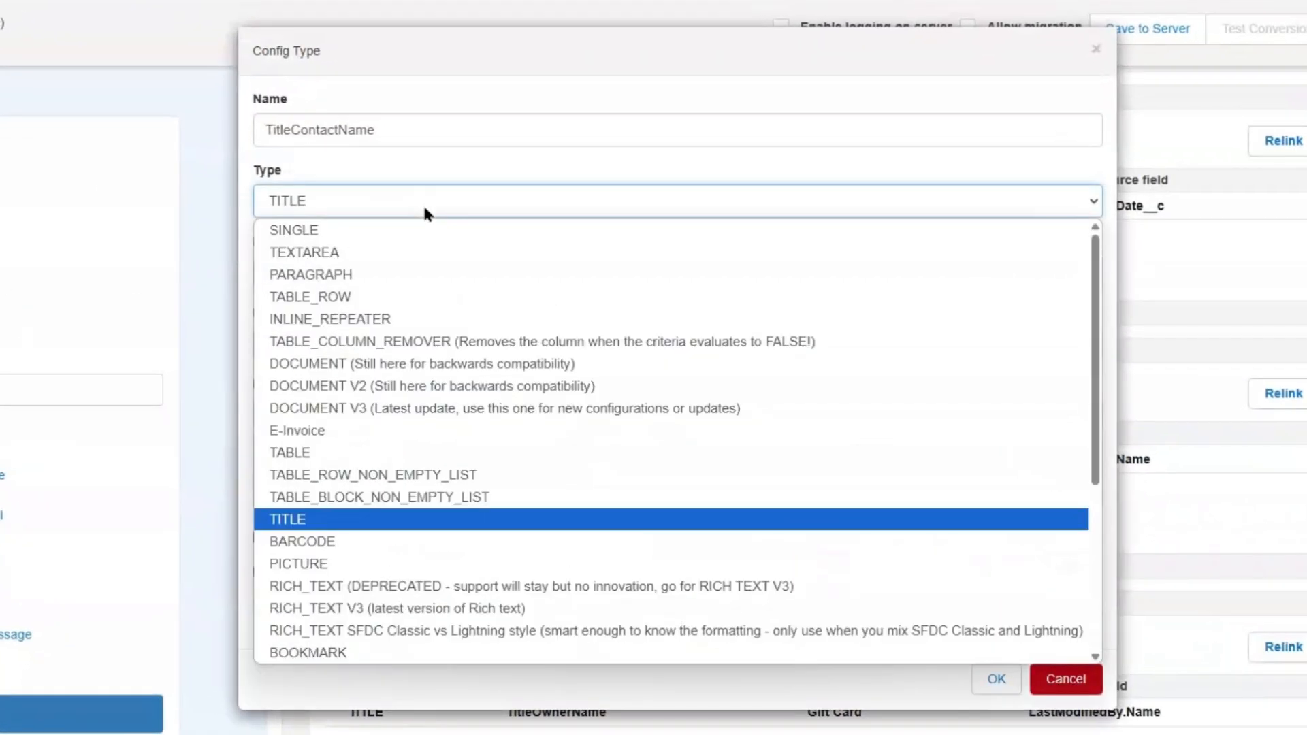
left_click(345, 520)
left_click(364, 277)
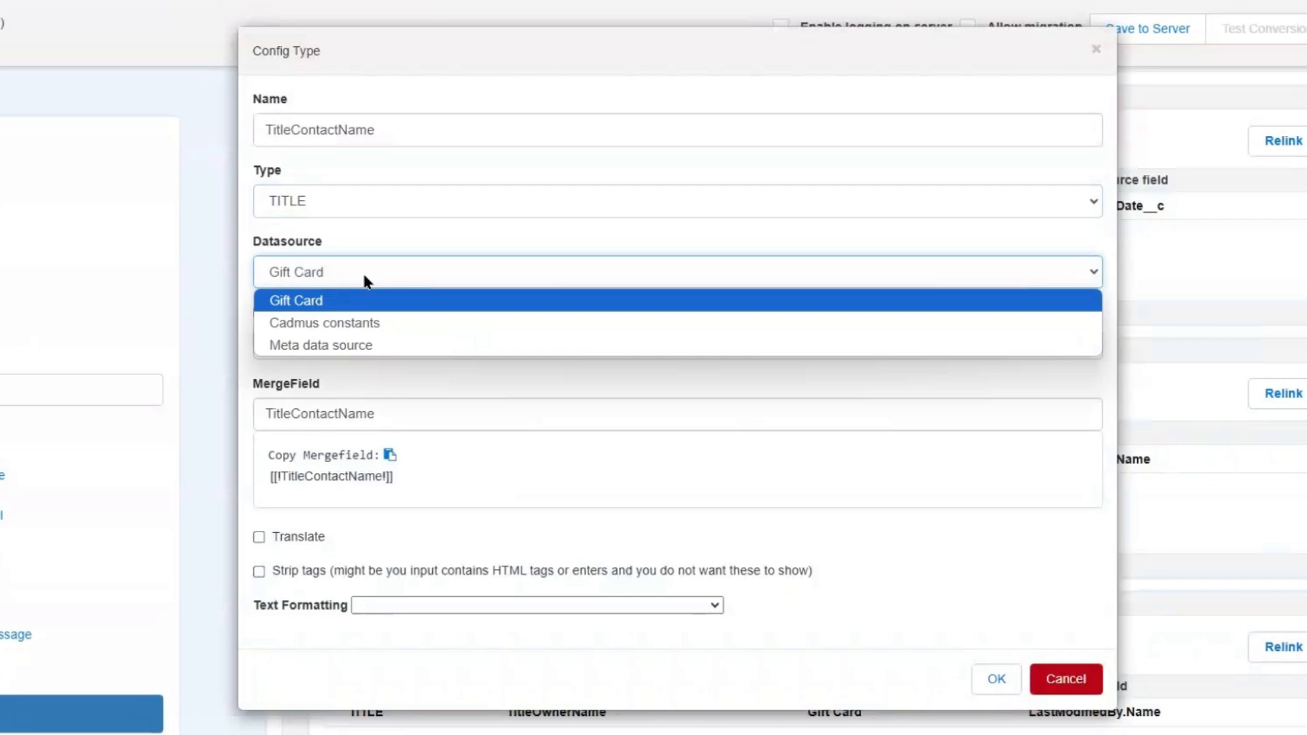
left_click(315, 301)
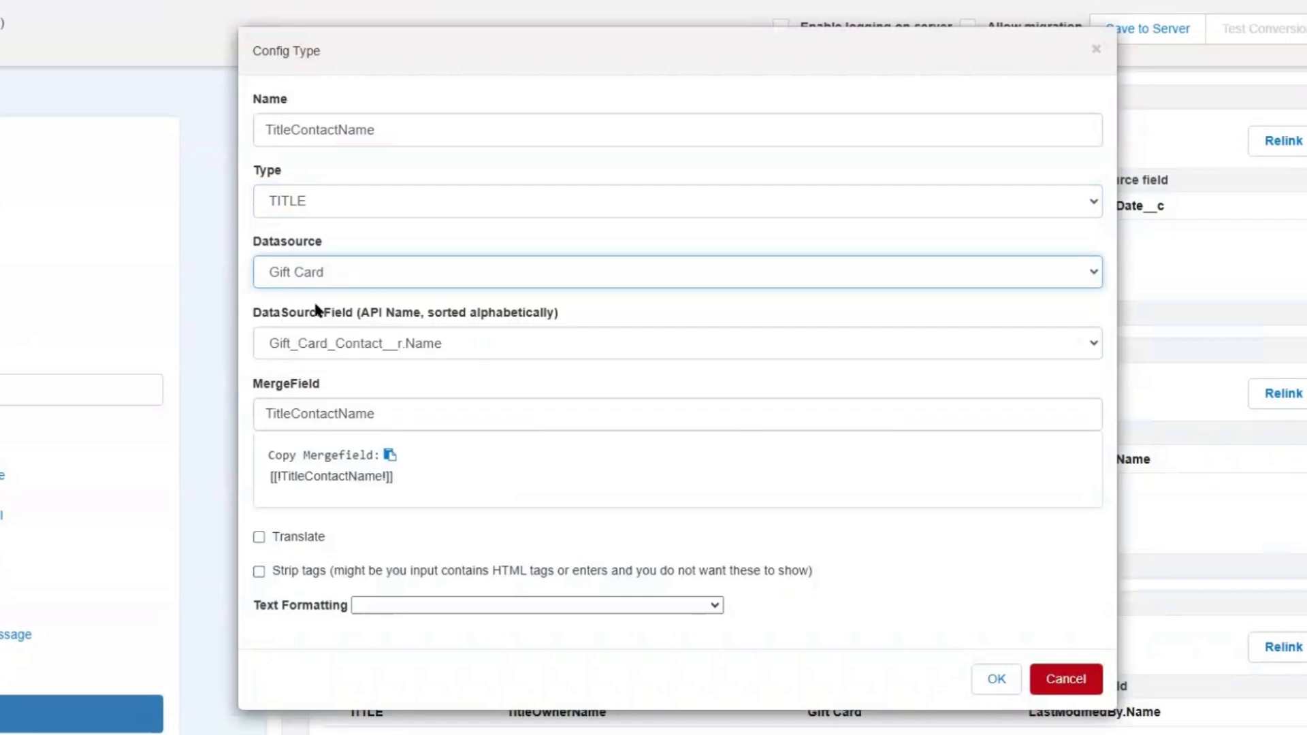
left_click(379, 348)
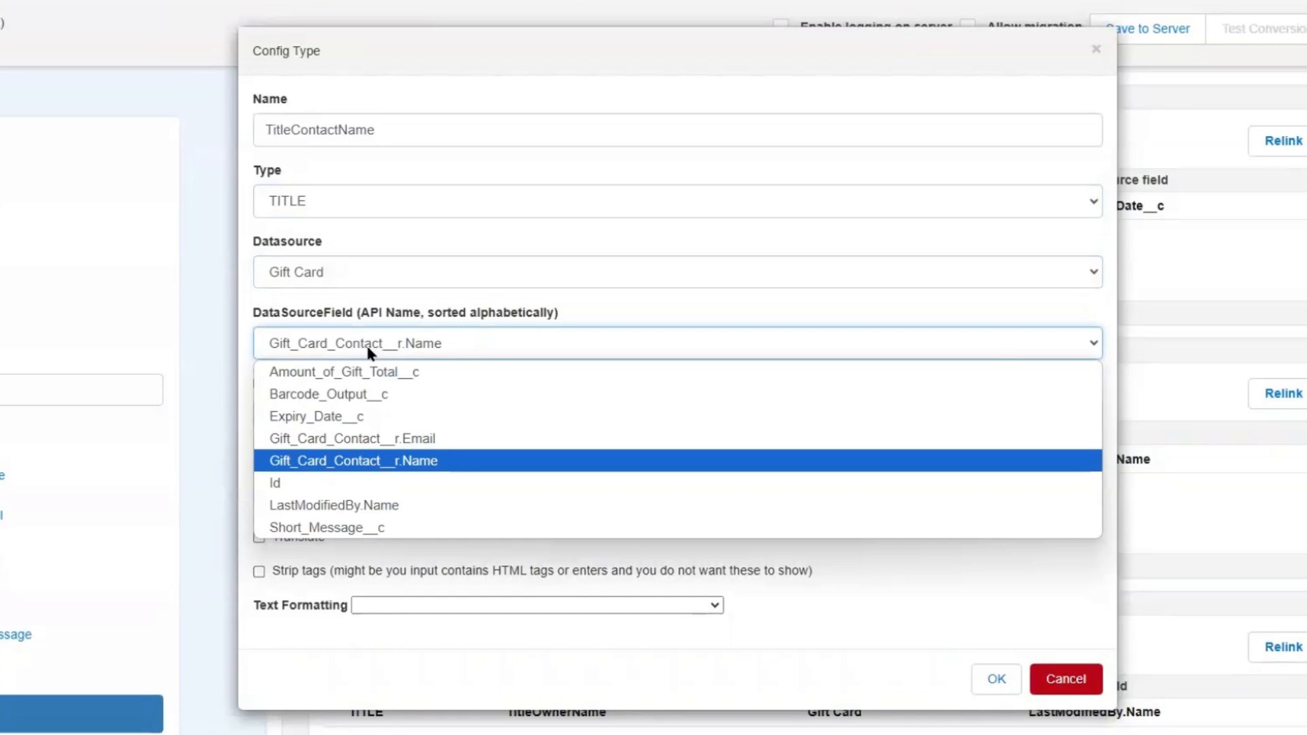
left_click(436, 461)
Shorten the merge field to Title and choose the suggested TitleContactName to refill it
left_click(440, 417)
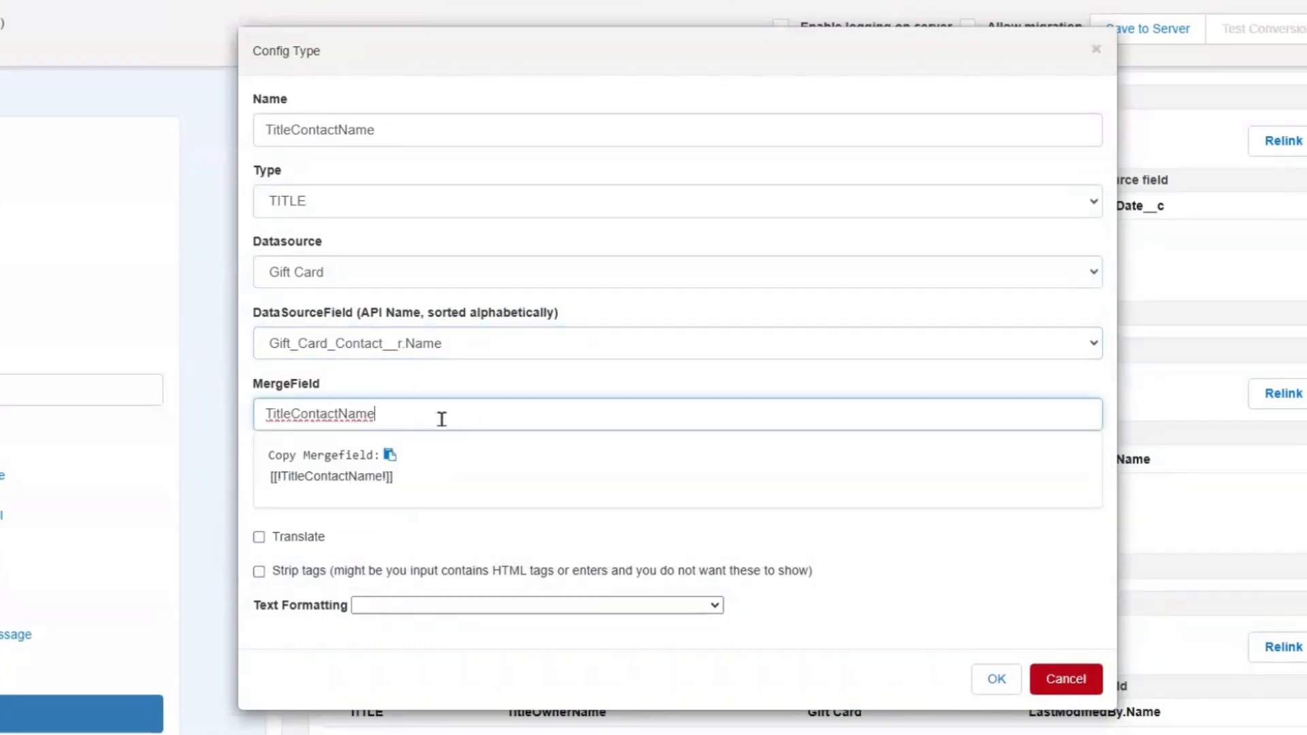
key("BackSpace")
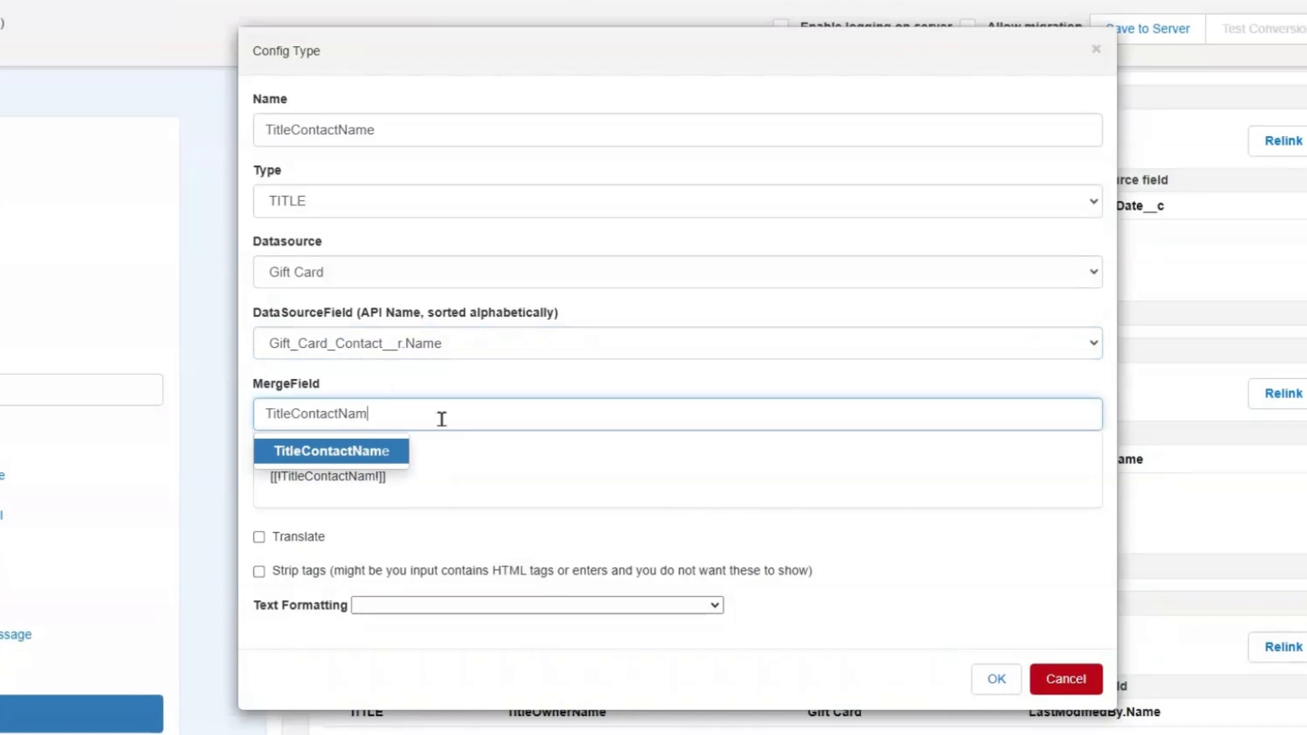
key("BackSpace")
key("BackSpace")
key("BackSpace")
key("BackSpace")
key("BackSpace")
key("BackSpace")
key("BackSpace")
key("BackSpace")
key("BackSpace")
key("BackSpace")
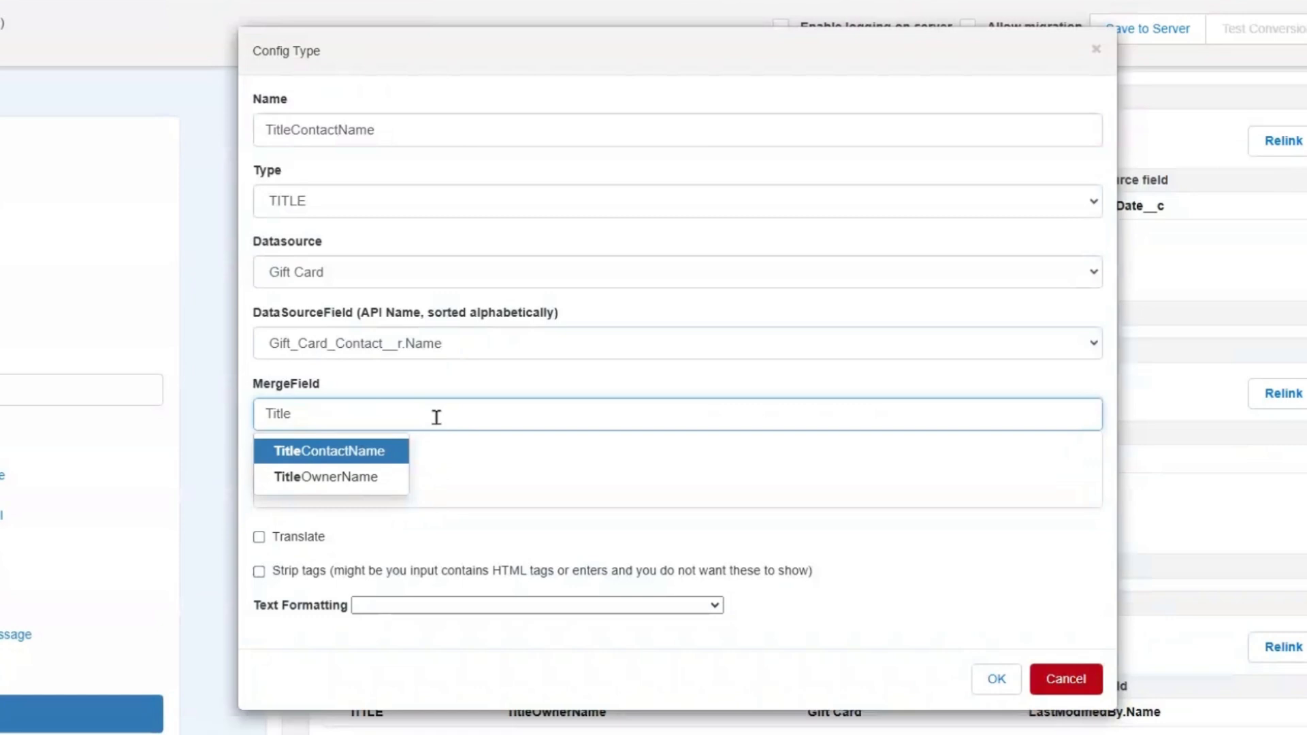
left_click(328, 452)
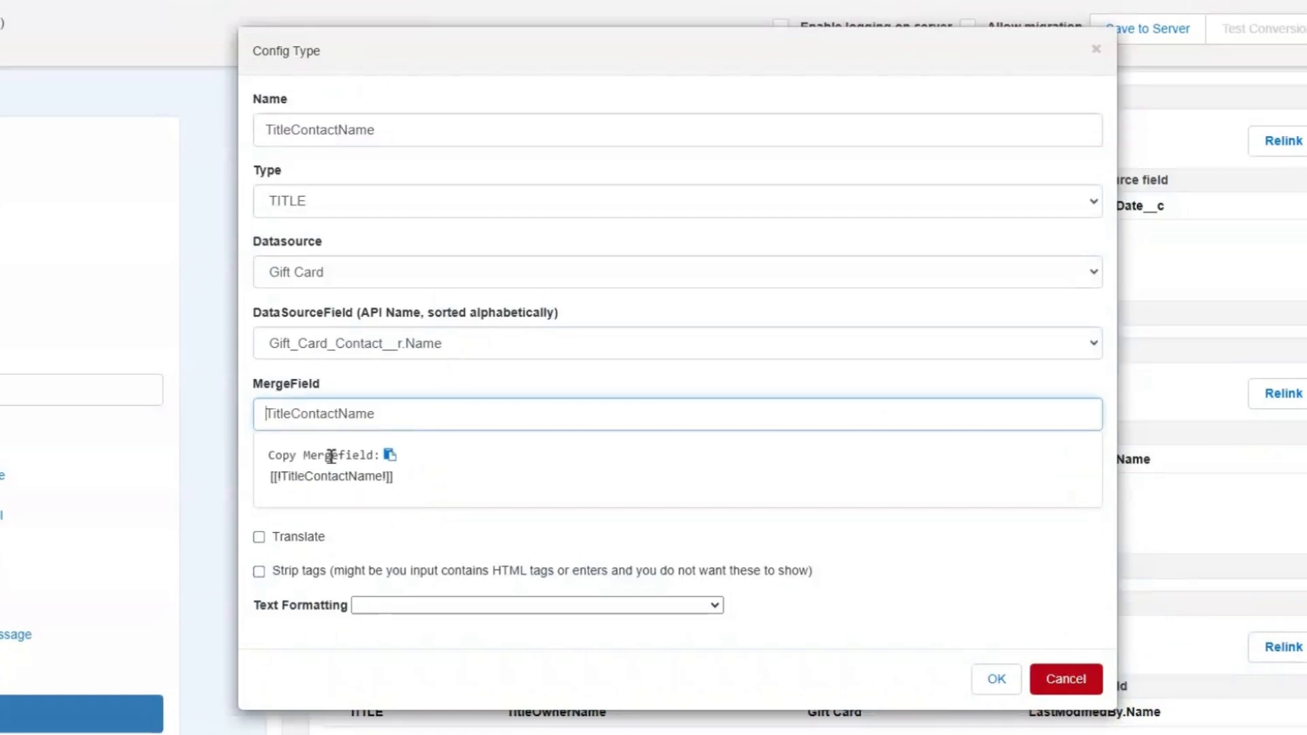
Look through the text formatting options for TitleContactName and cancel the config type edit
left_click(538, 606)
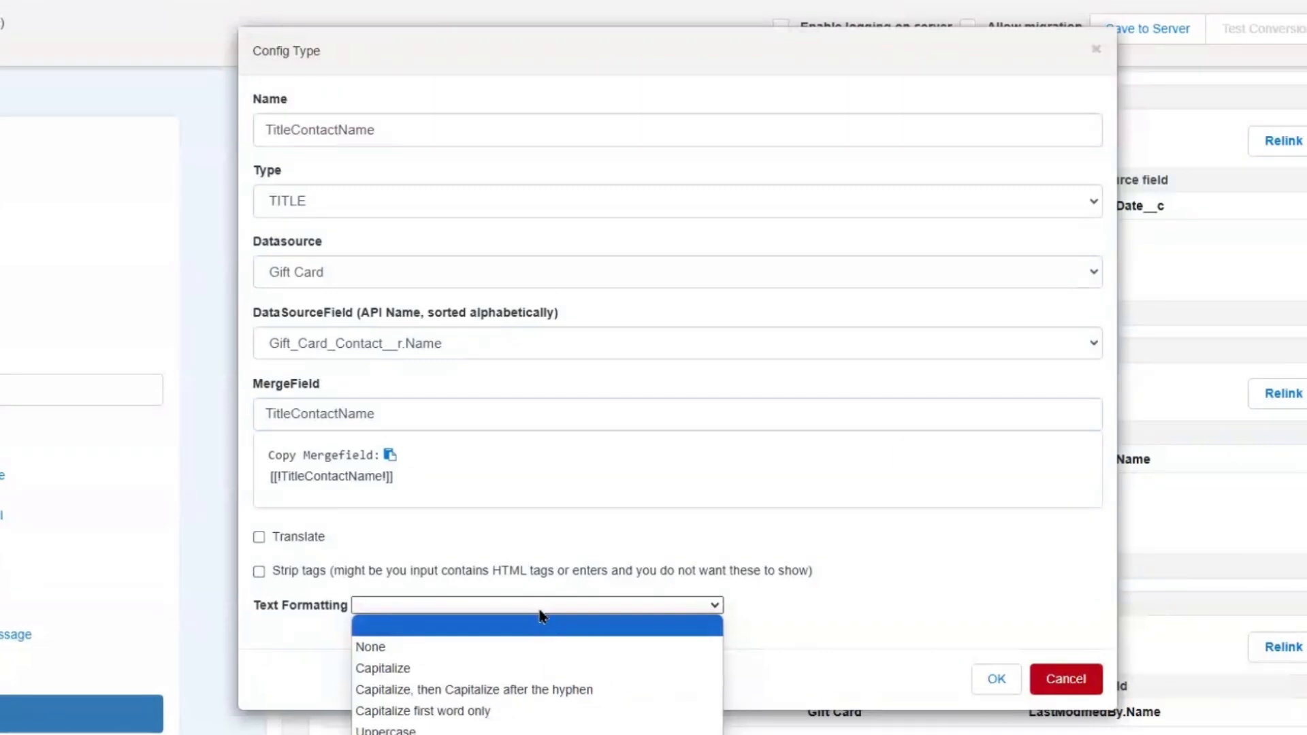
left_click(793, 610)
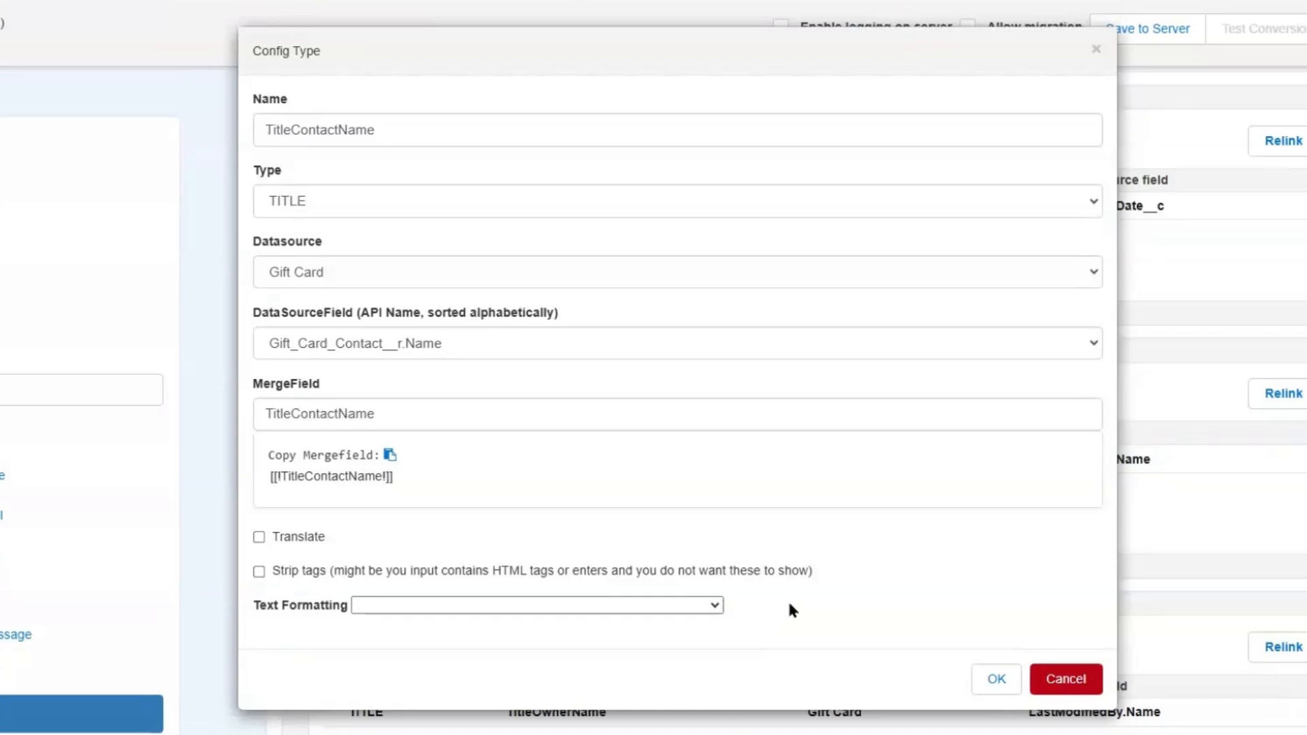
left_click(714, 608)
left_click(716, 613)
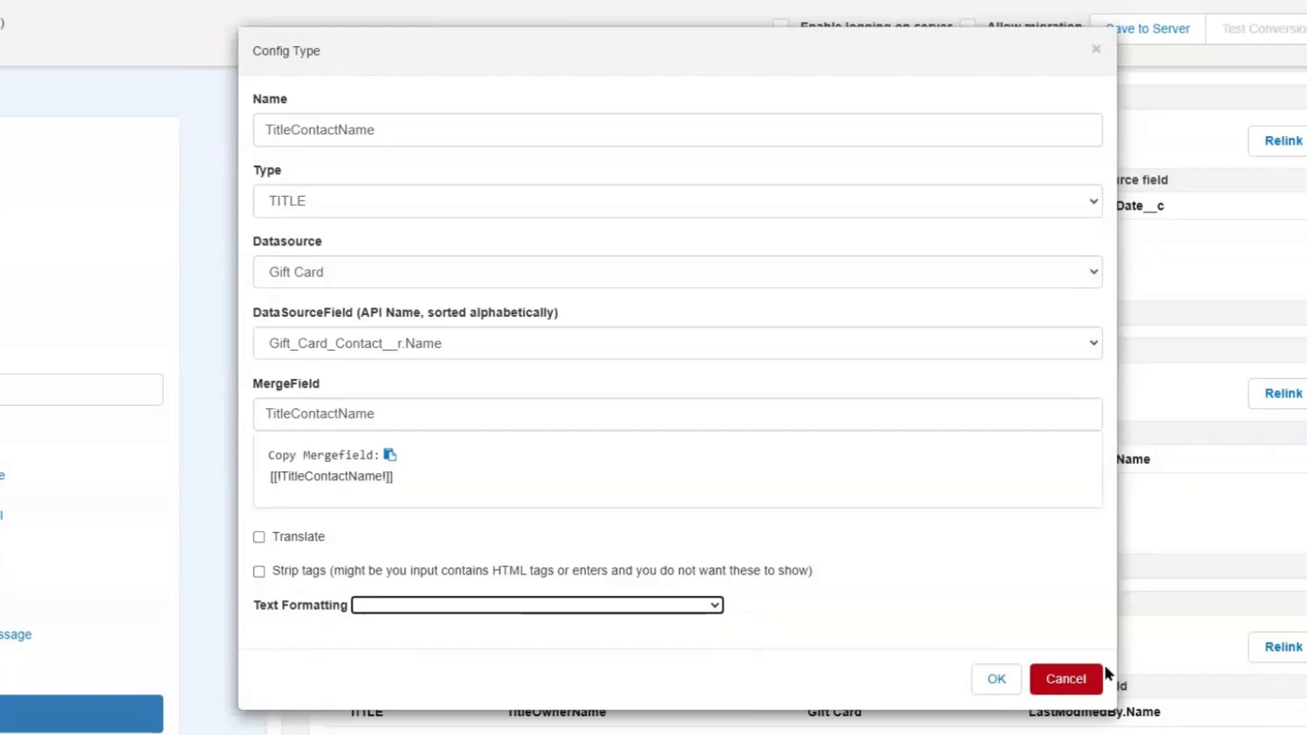
left_click(1066, 678)
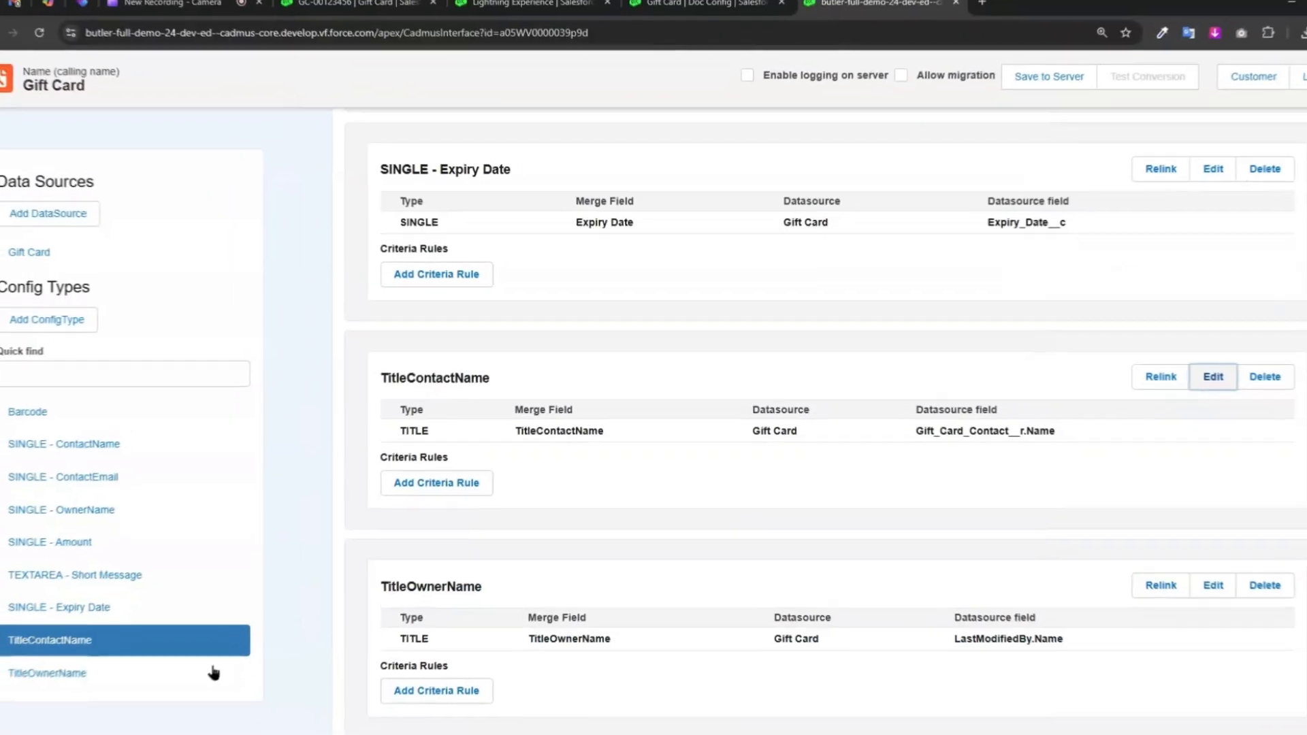
View the TitleOwnerName config type, open SINGLE - Expiry Date for editing and set its date format to CUSTOM
left_click(102, 674)
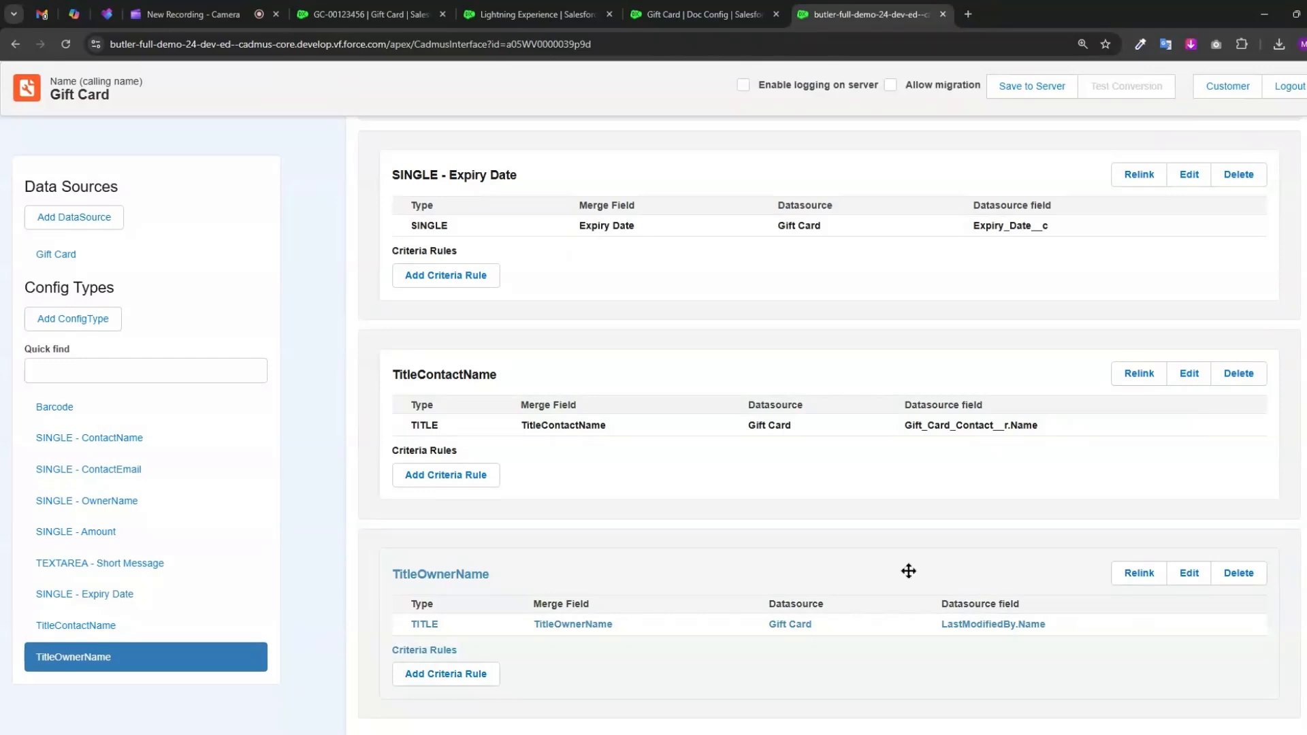
left_click(82, 602)
left_click(1190, 175)
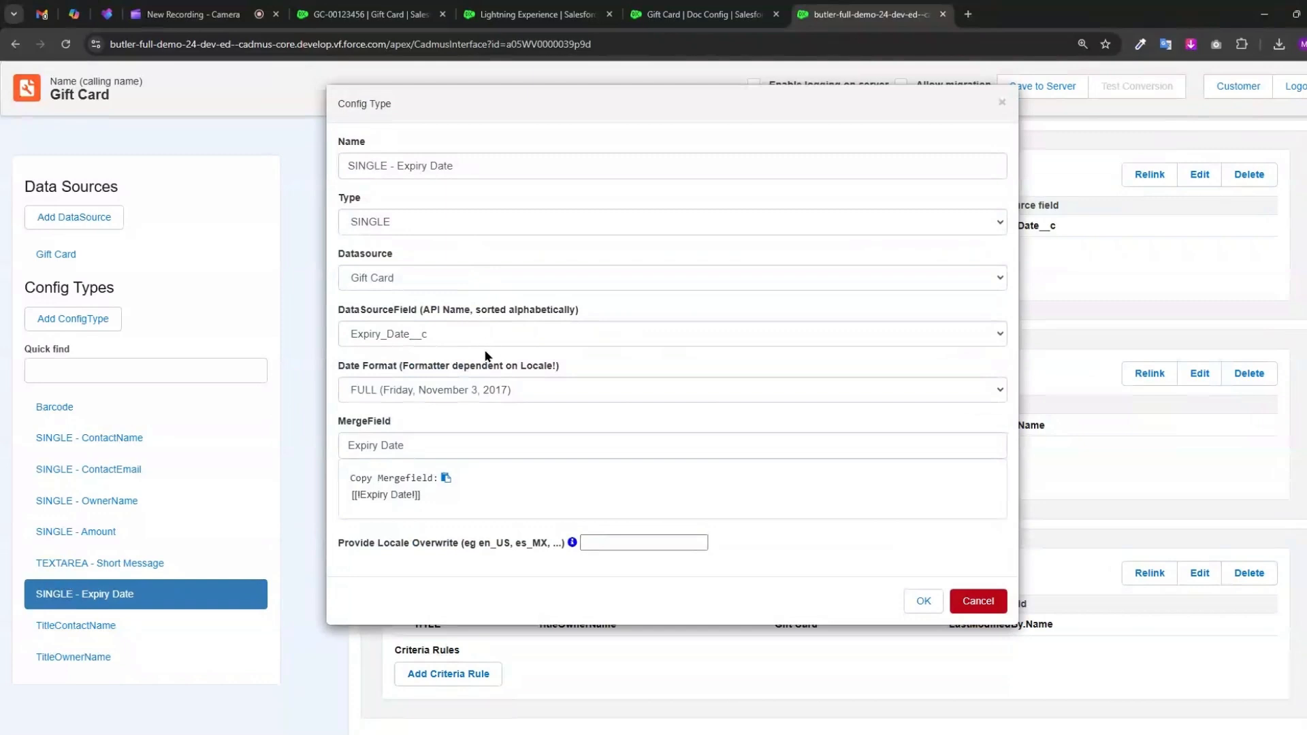
left_click(489, 391)
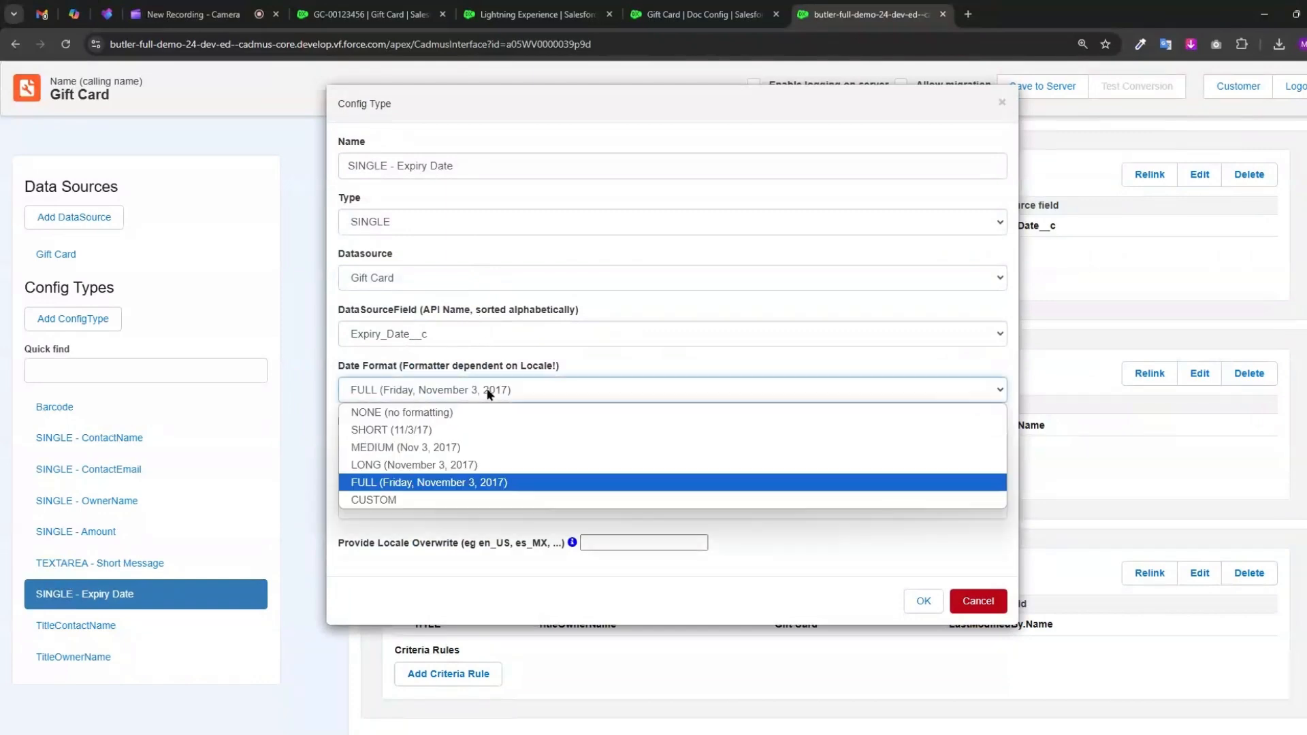
left_click(464, 495)
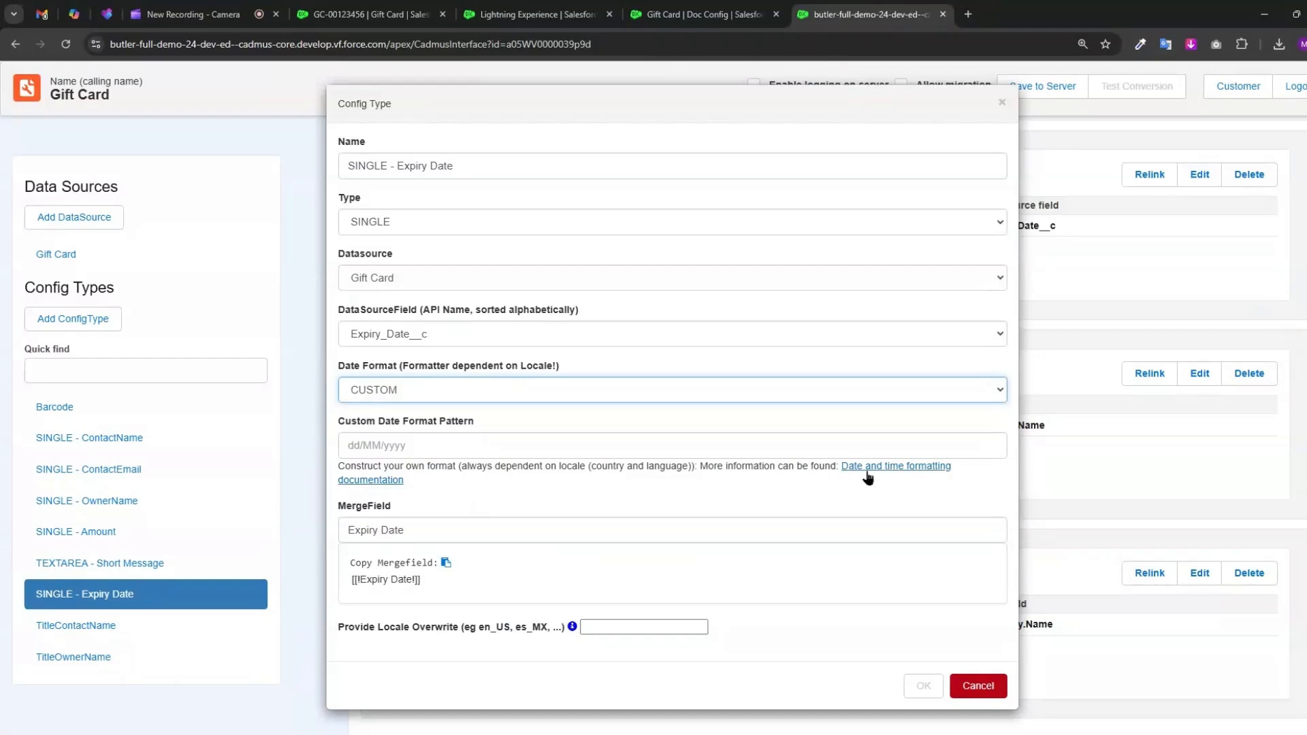
Start a custom date format pattern for the Expiry Date config type with d and clear it again
left_click(430, 446)
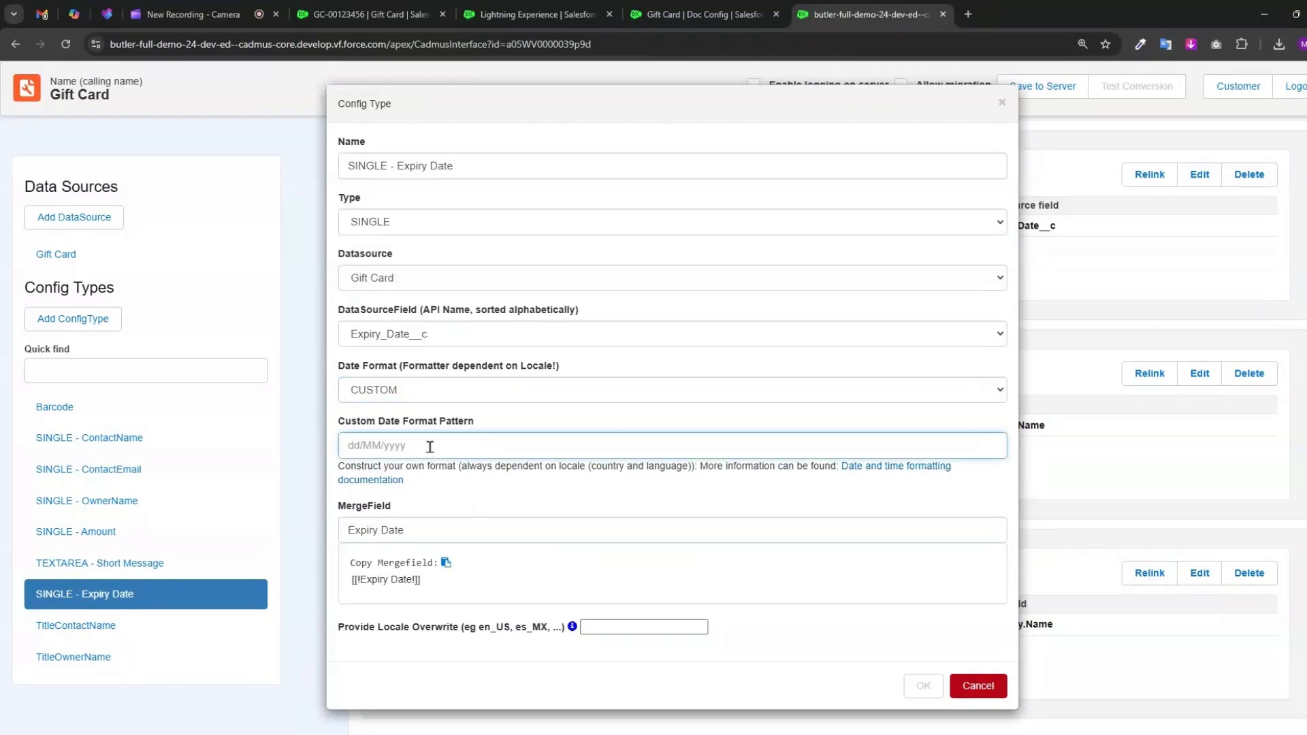
type("d")
key("BackSpace")
type("d")
key("BackSpace")
Examine the sample patterns in the linked date and time formatting documentation, accepting its cookies, and cancel the Expiry Date edit
left_click(934, 469)
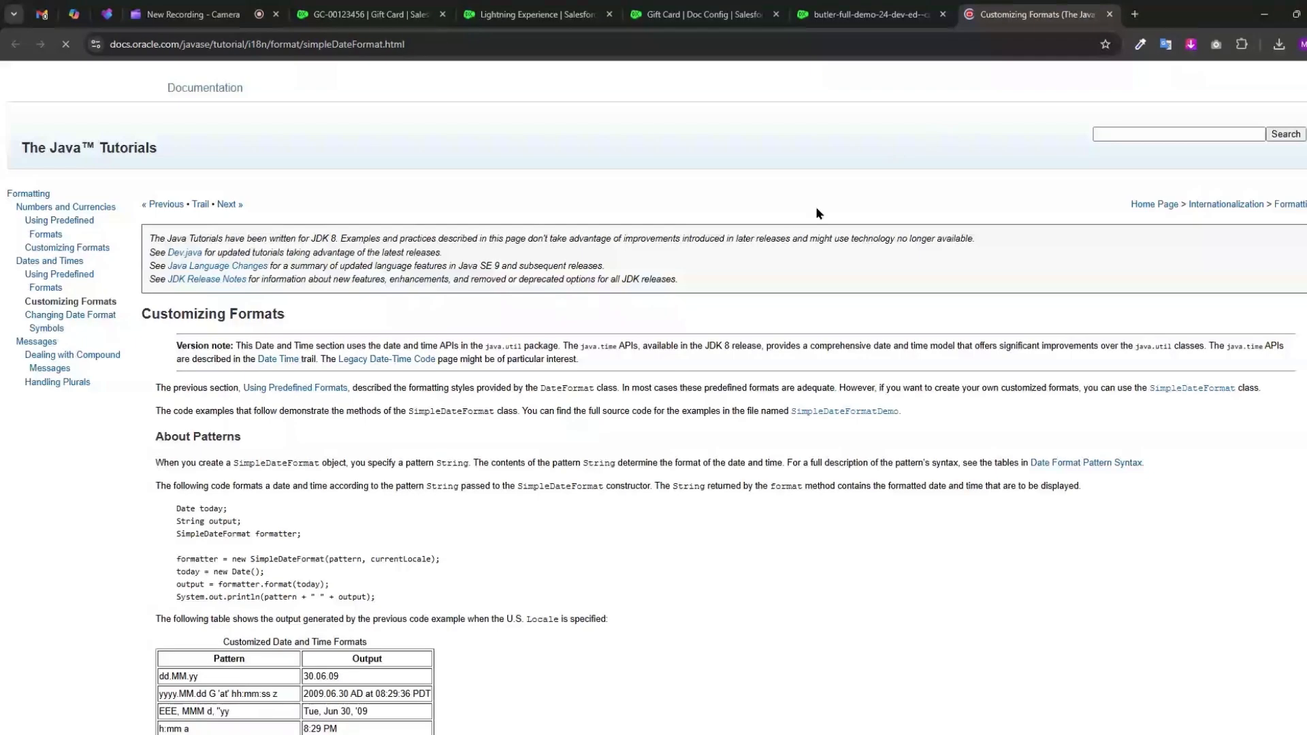
scroll(407, 557, "down", 3)
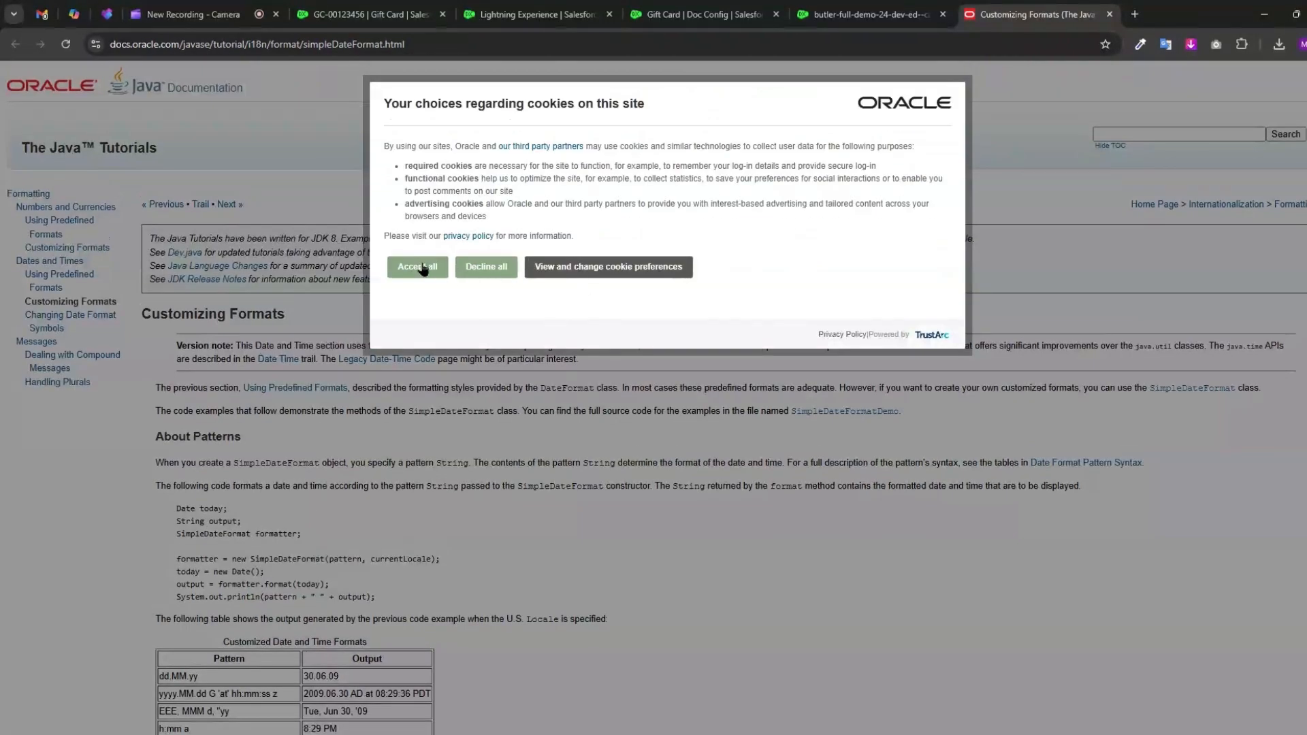
left_click(417, 266)
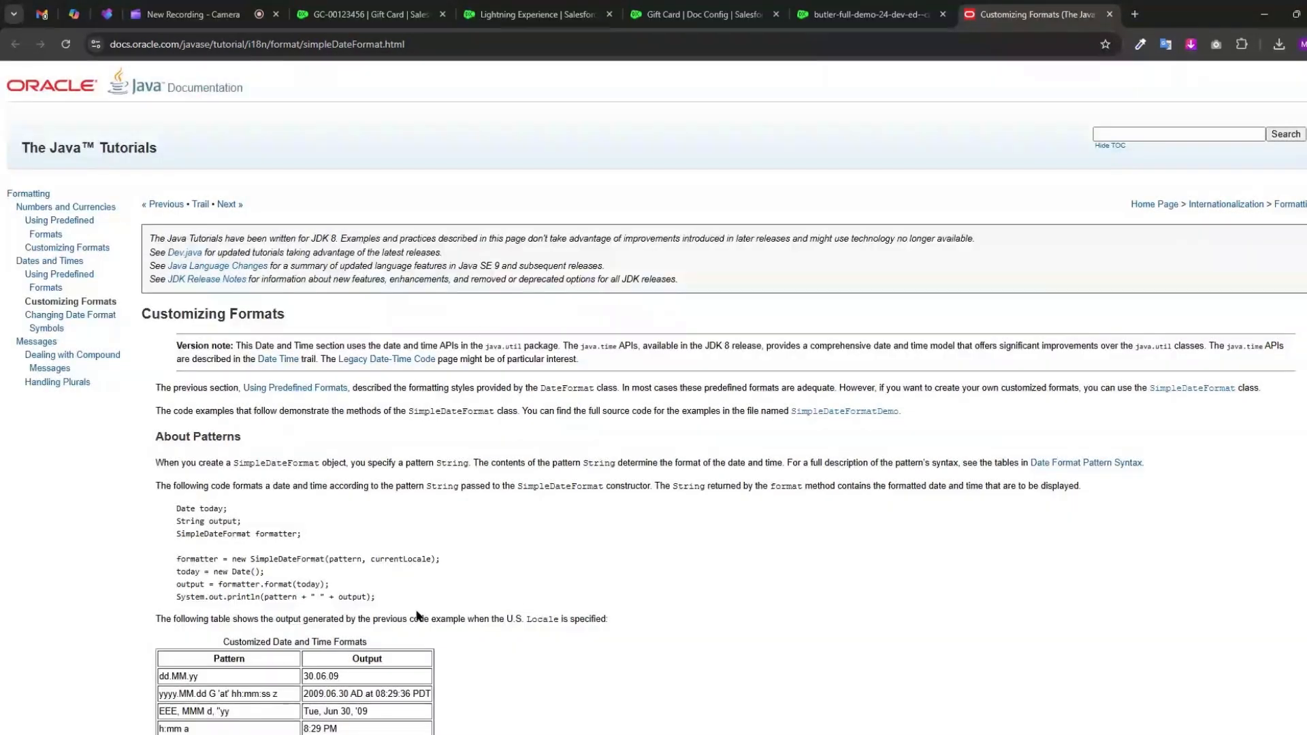
scroll(417, 615, "down", 5)
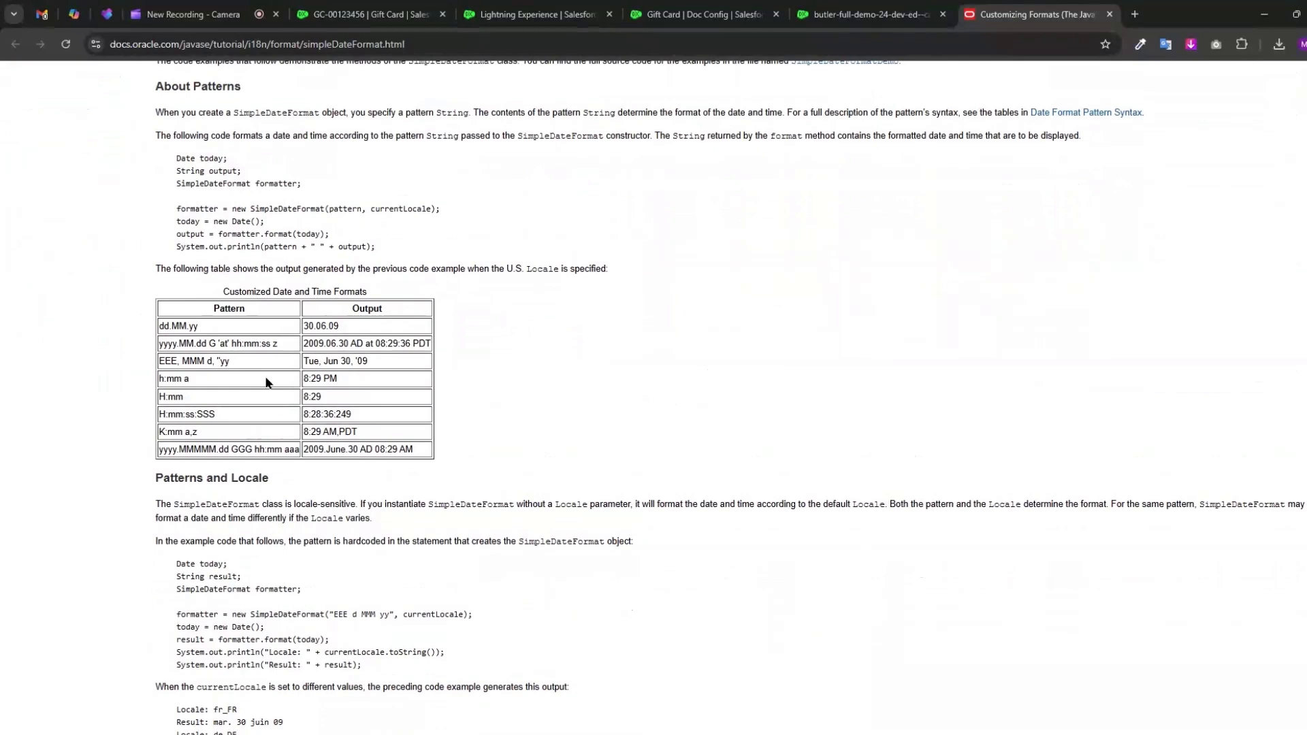
left_click_drag(371, 361, 165, 361)
left_click(868, 14)
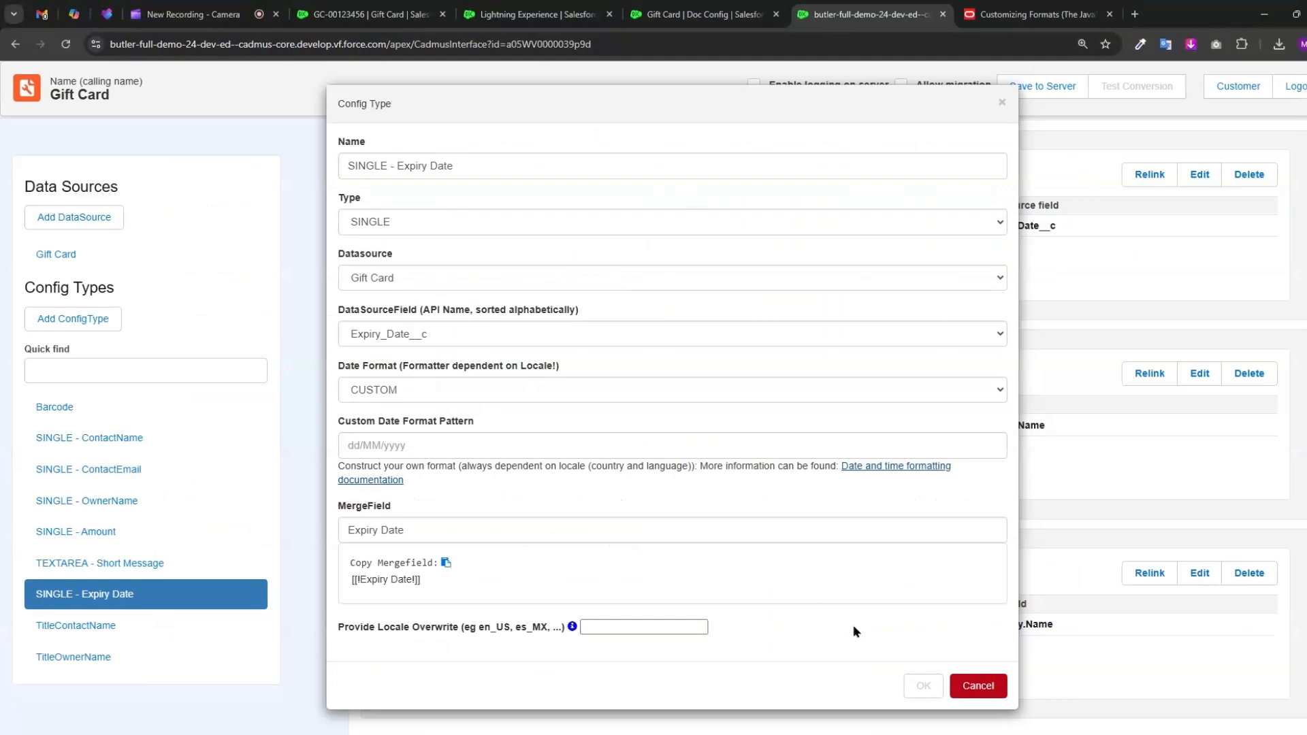
left_click(976, 689)
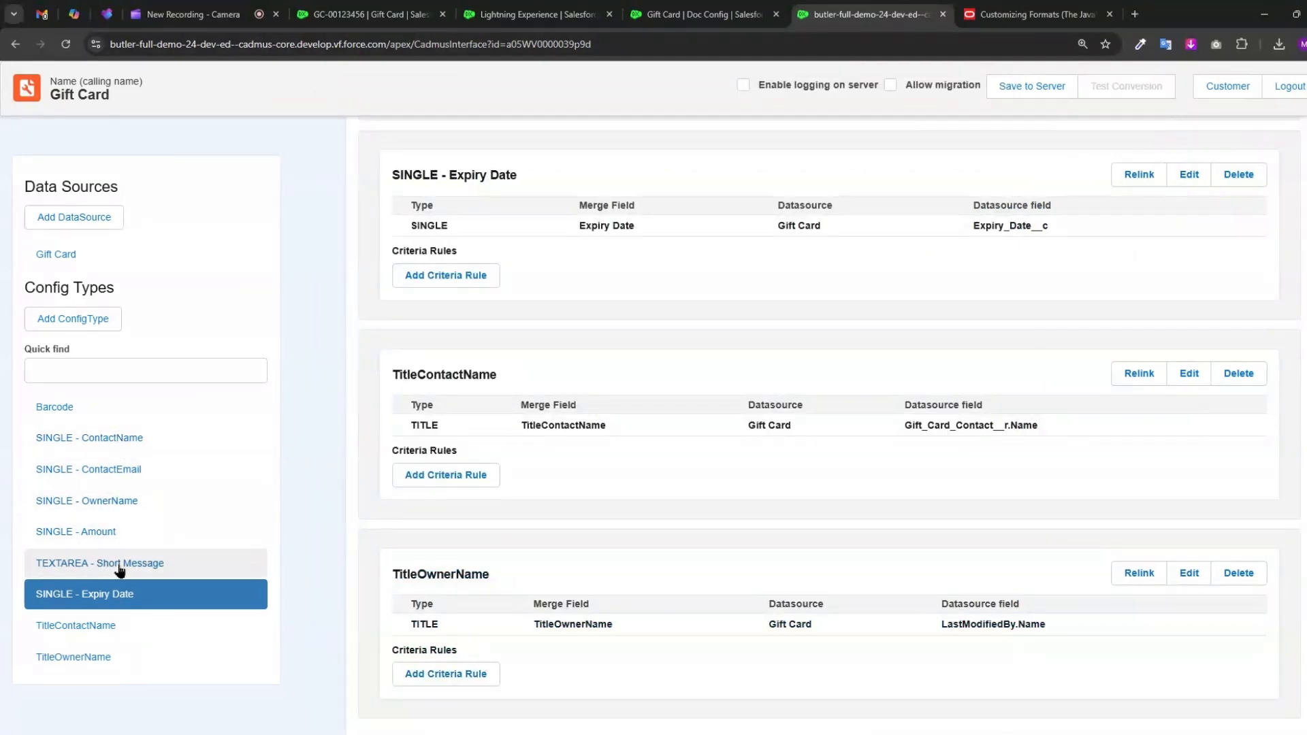
View the Short Message config type, open Barcode for editing and go through its type, data source and data source field options
left_click(87, 563)
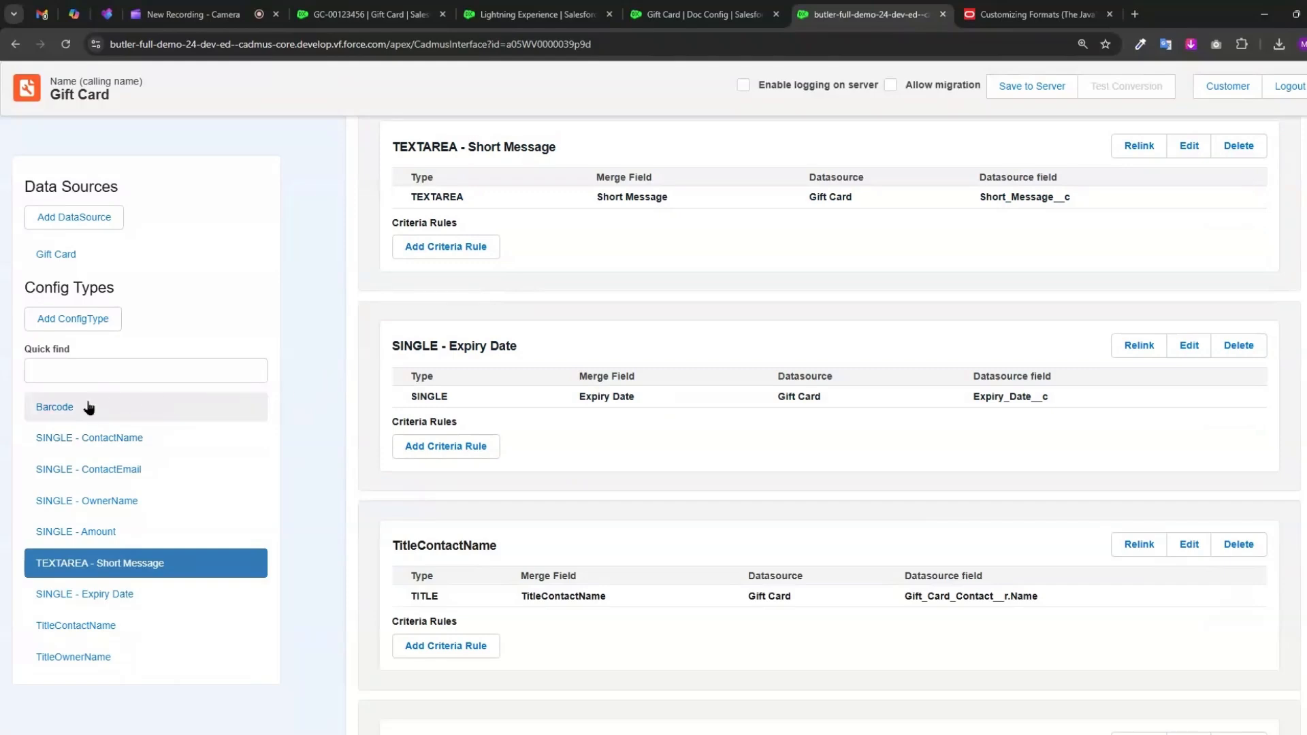
left_click(64, 408)
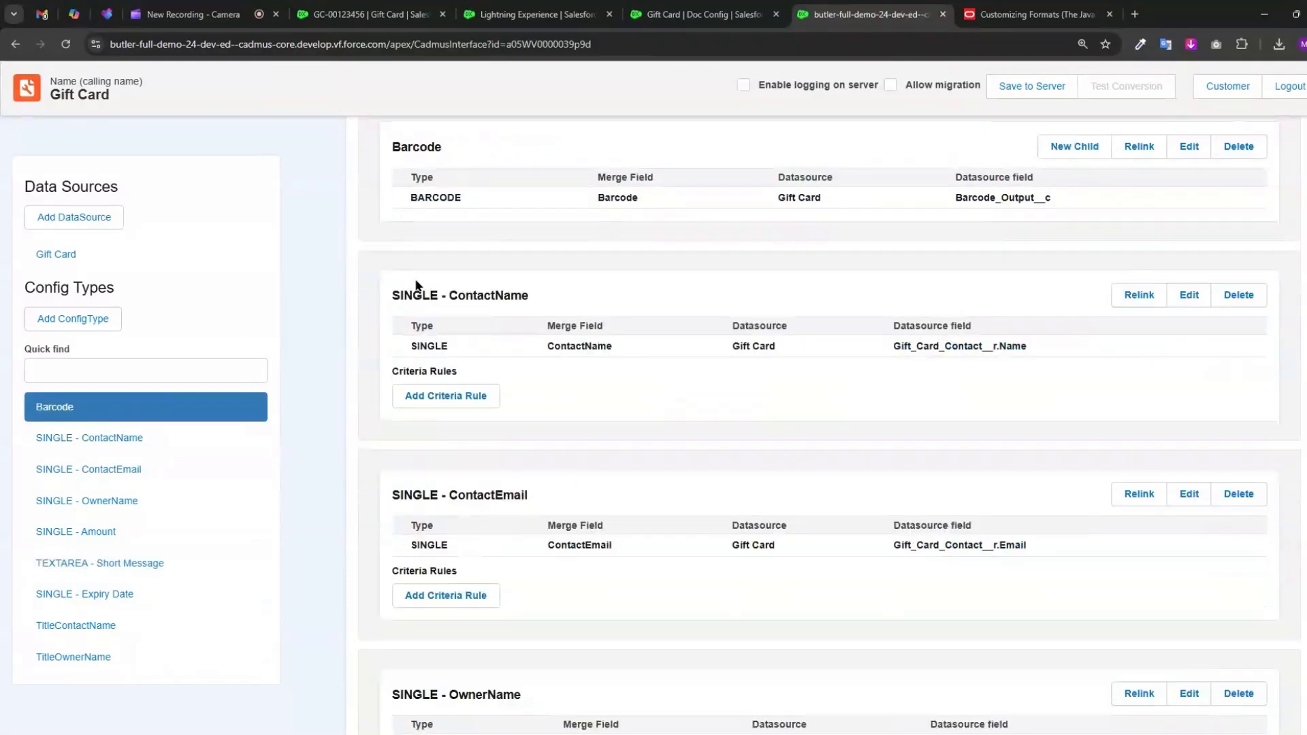
left_click(1185, 151)
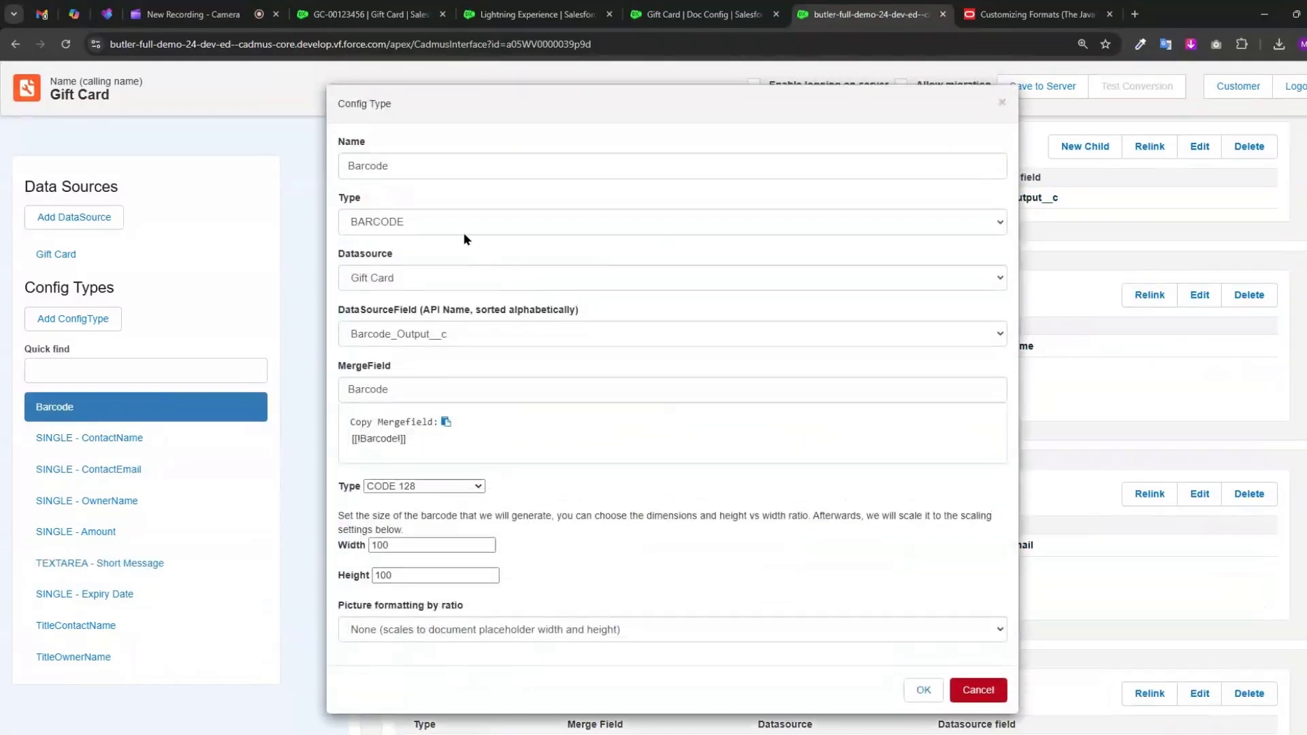
left_click(465, 231)
left_click(464, 230)
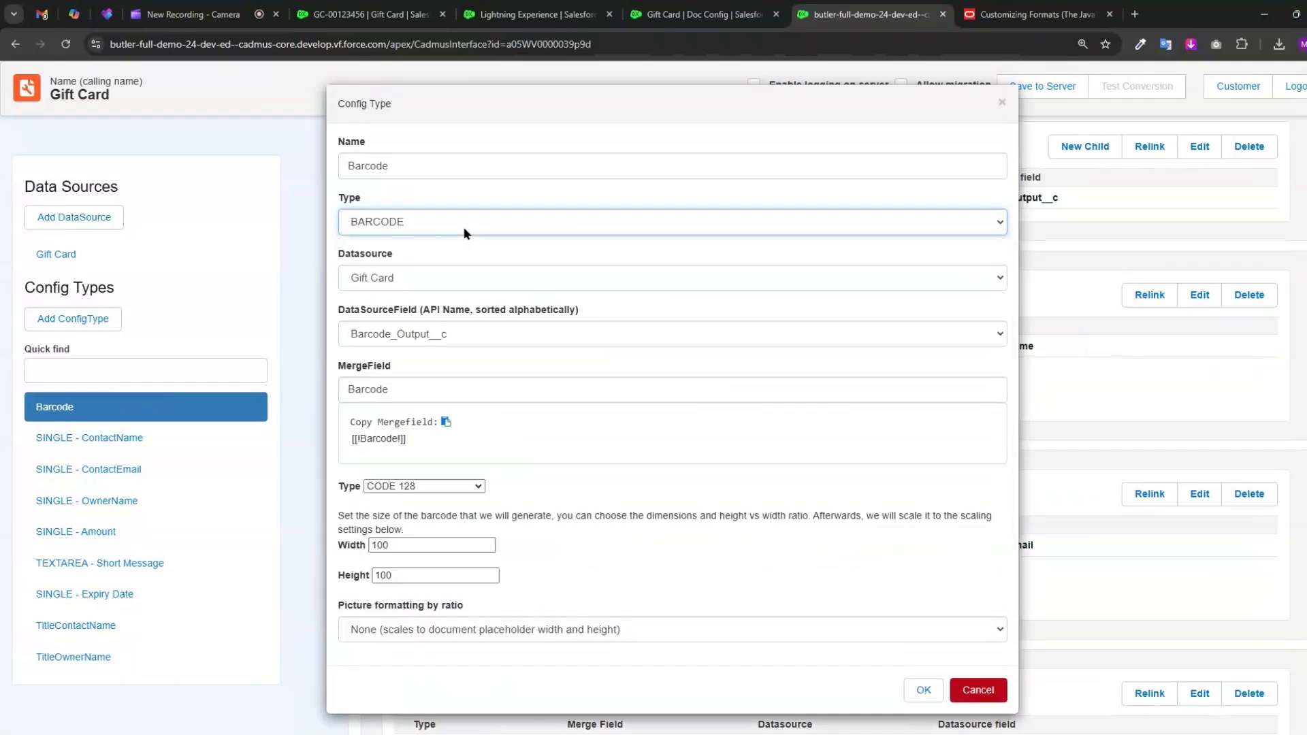
left_click(453, 284)
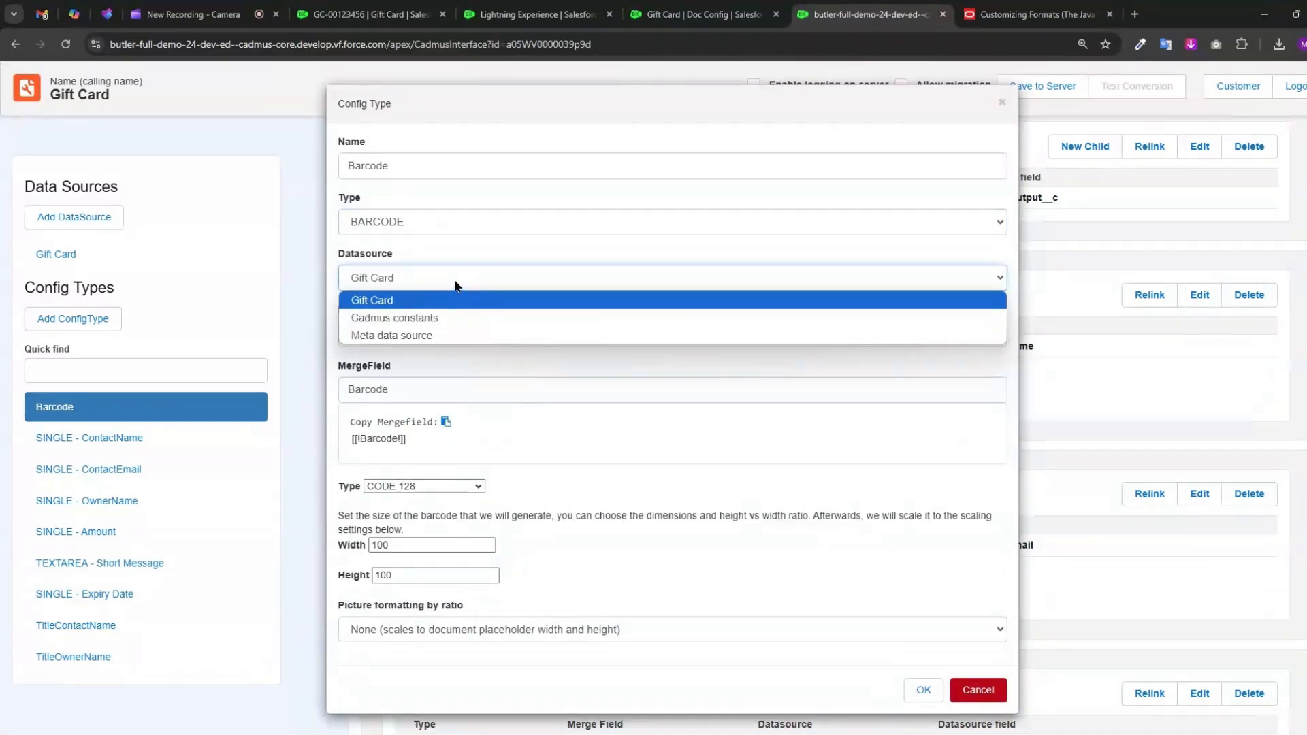
left_click(456, 295)
left_click(448, 335)
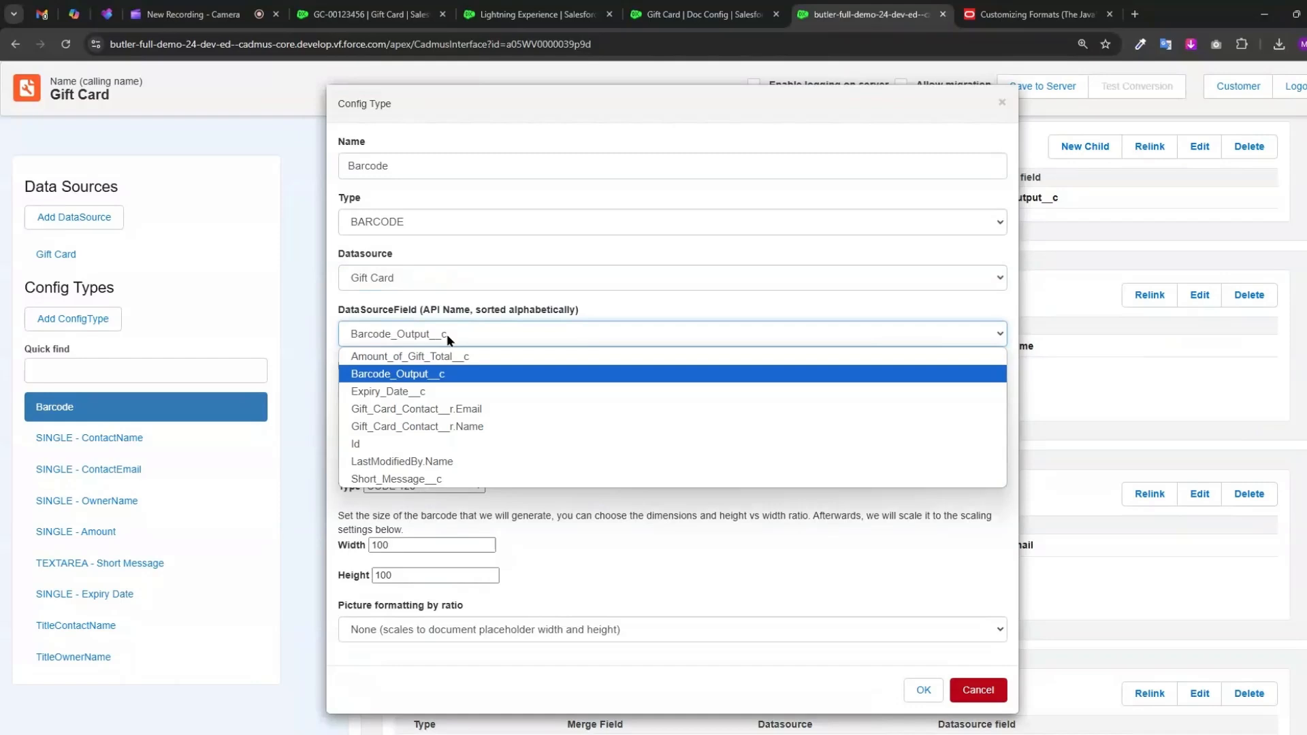
Examine the Barcode Output value on the gift card record and return to the Barcode config type
left_click(371, 14)
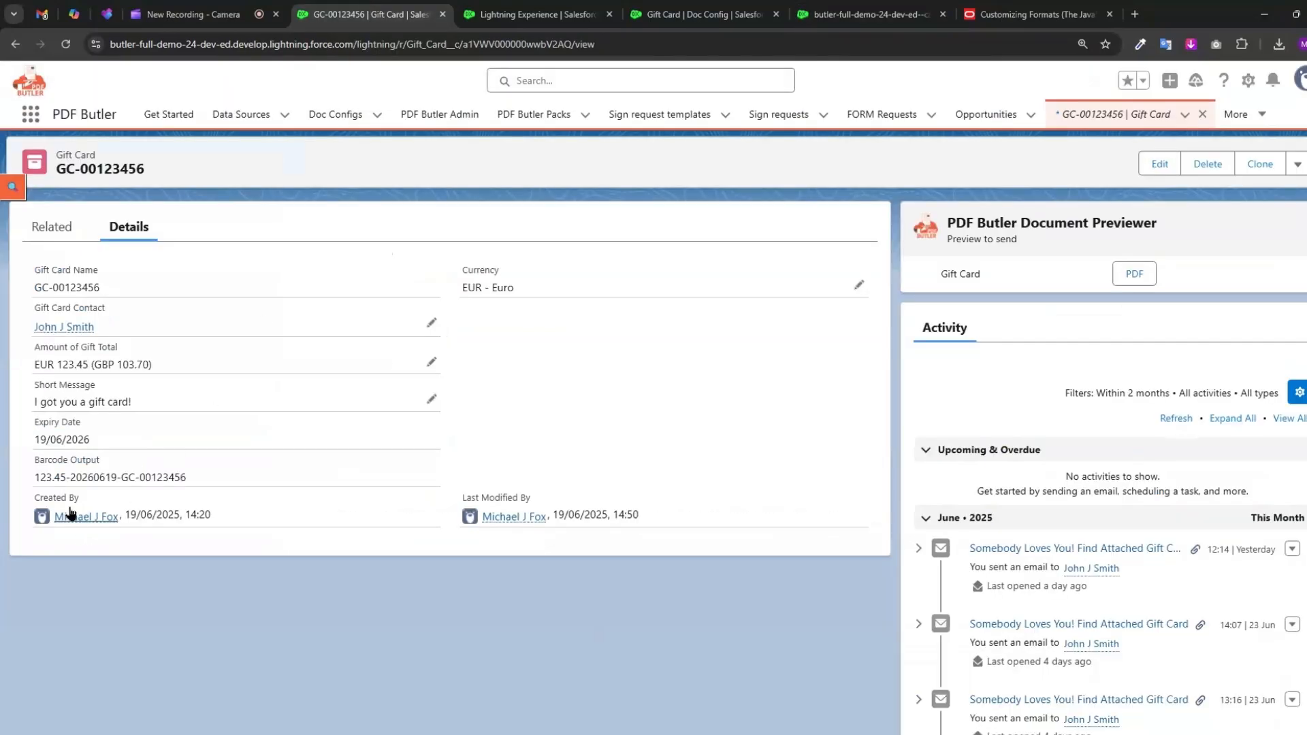
left_click_drag(35, 477, 186, 476)
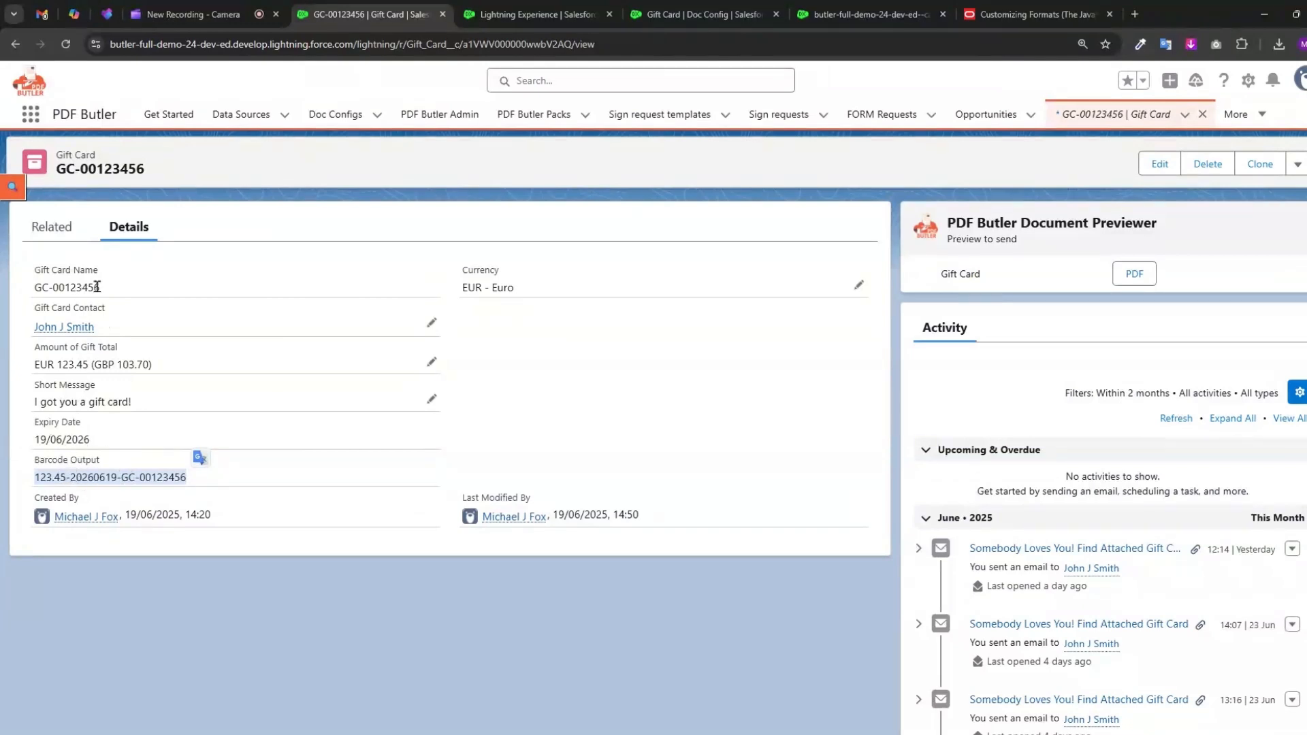
left_click(513, 463)
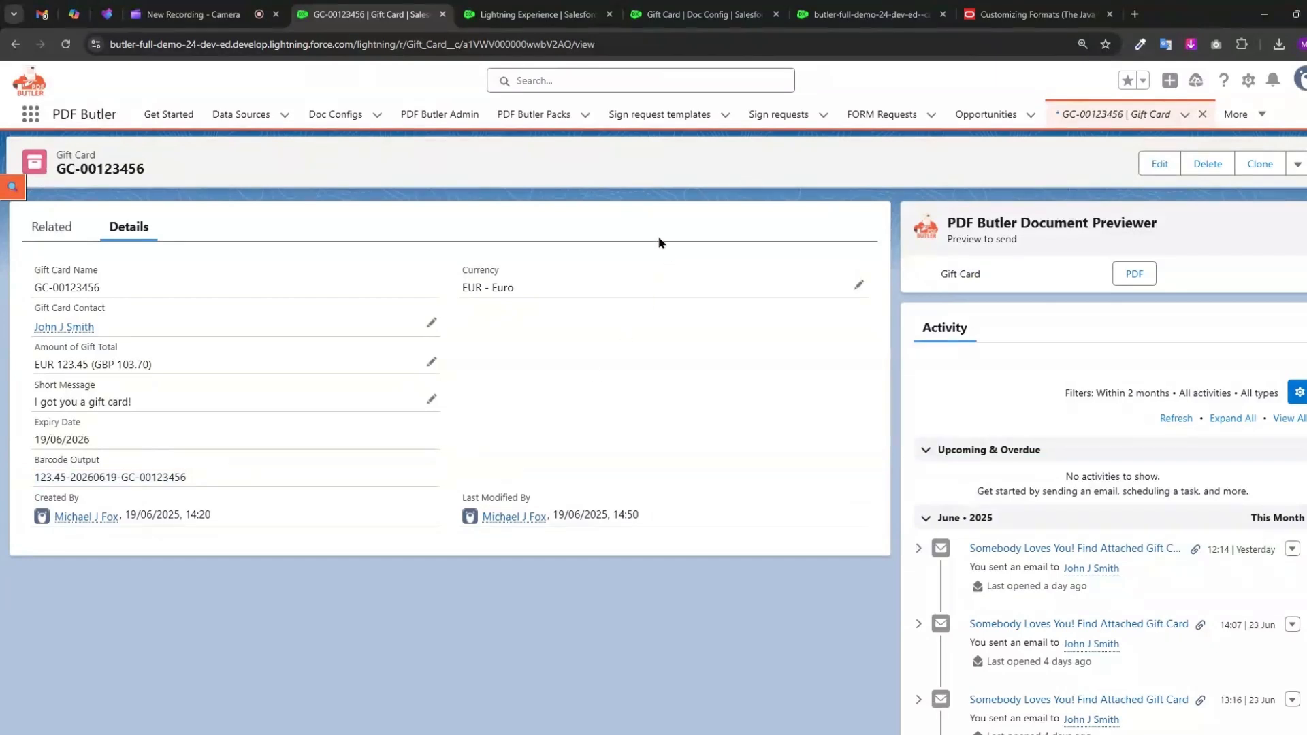
left_click(864, 14)
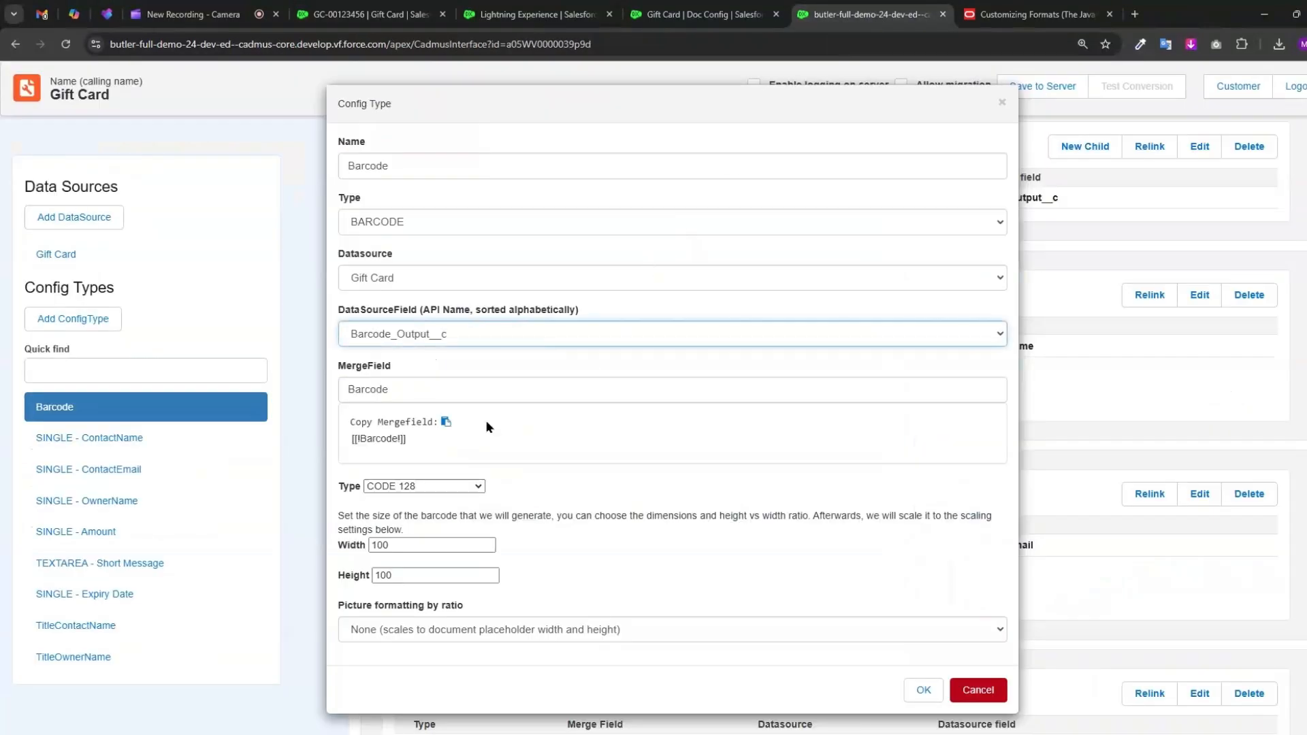
Go through the barcode type and picture ratio options, keeping CODE 128 and None, confirm the Barcode edit and save the doc config to the server
left_click(474, 488)
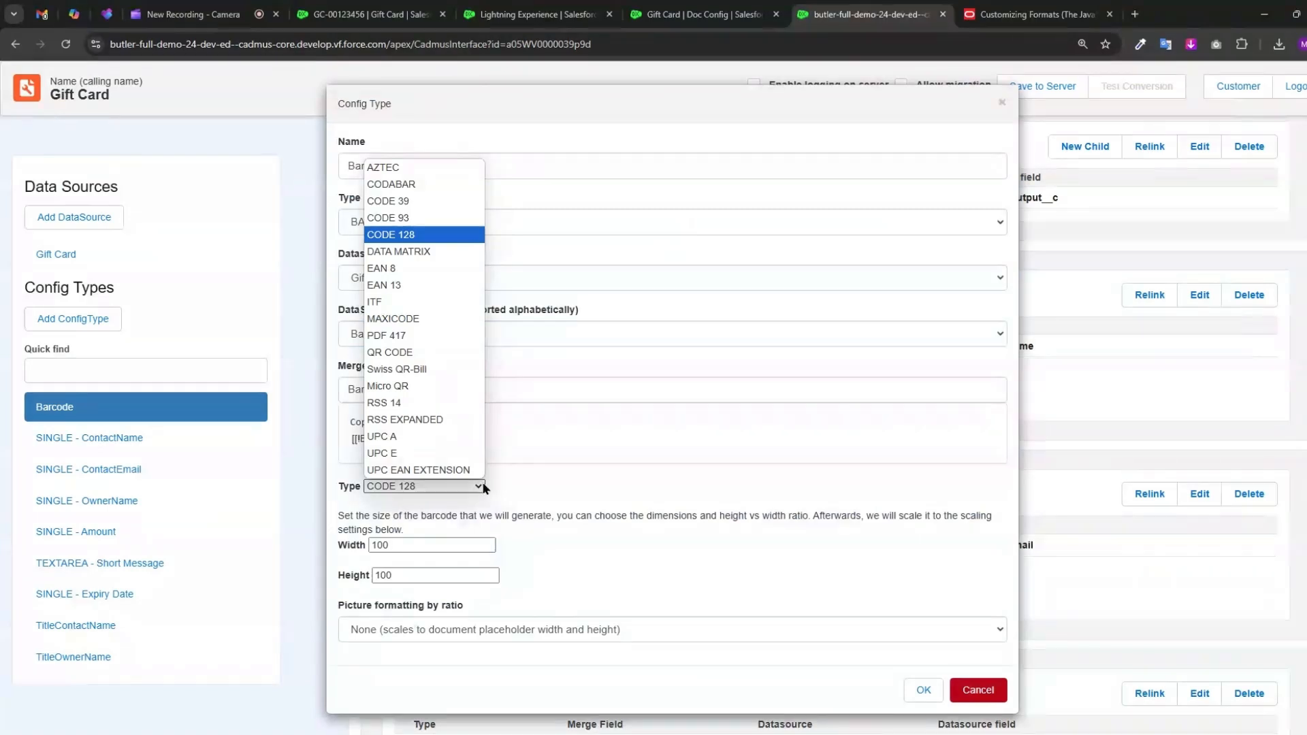
left_click(423, 523)
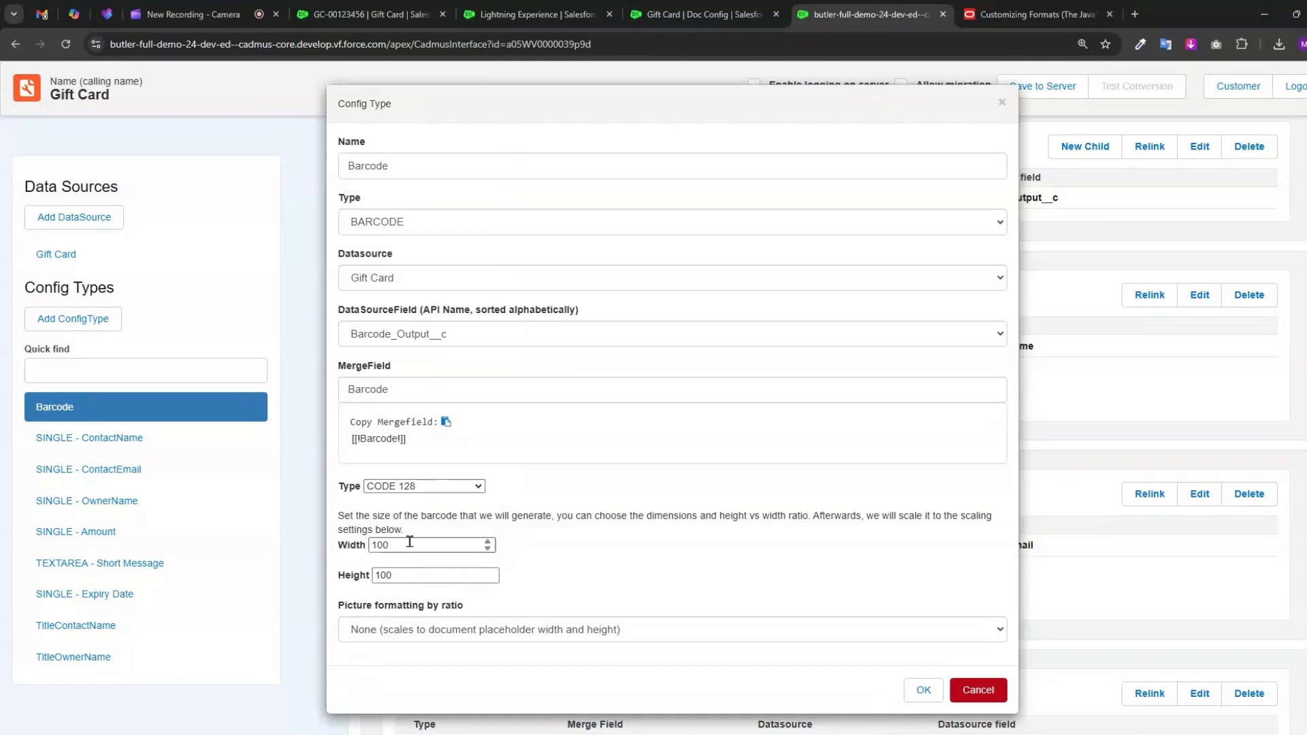
left_click(553, 630)
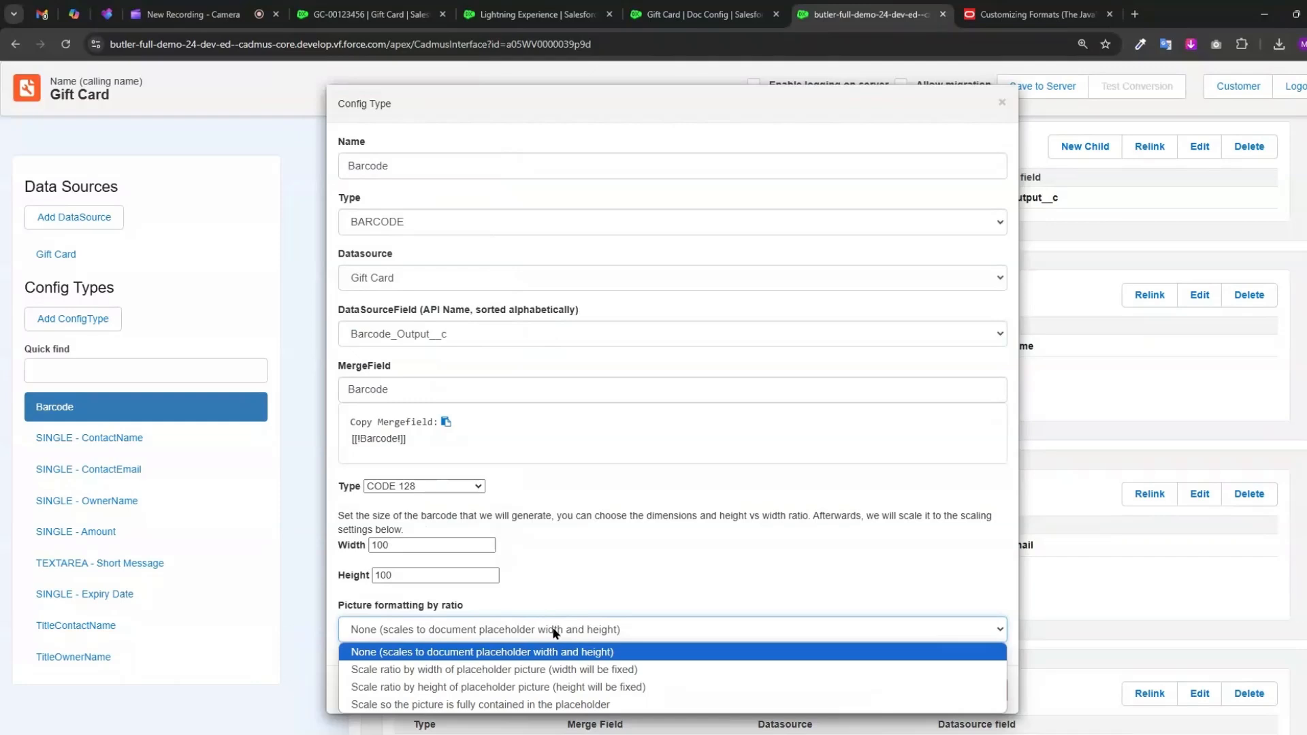
left_click(555, 632)
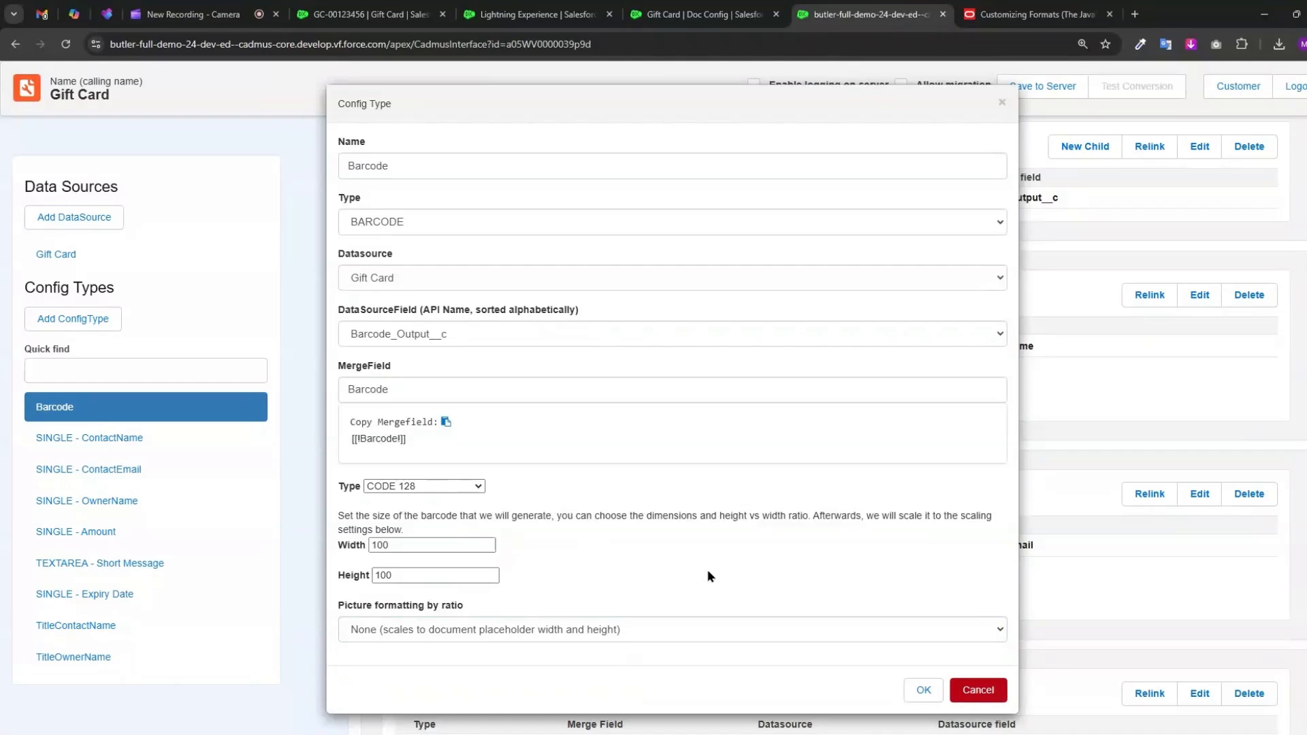
left_click(920, 692)
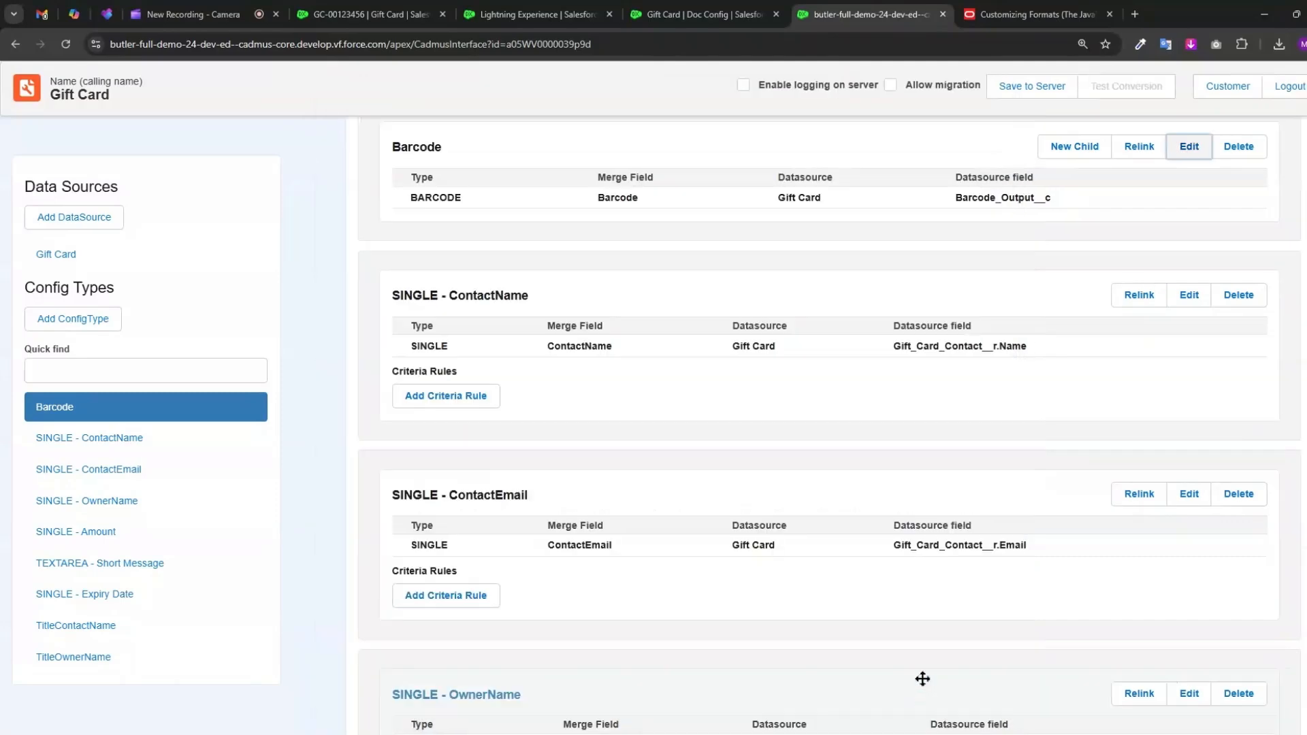
left_click(1051, 89)
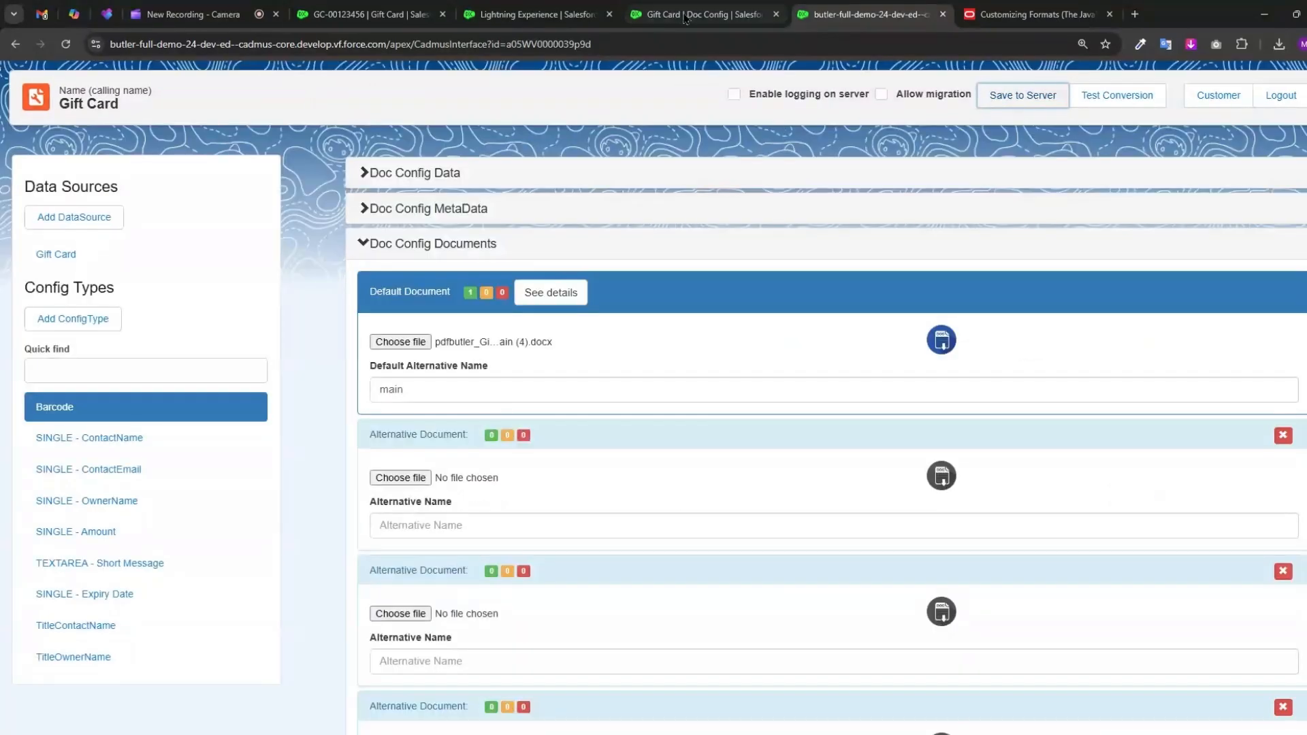
Open the gift card record's page for editing in Lightning App Builder
left_click(695, 15)
left_click(368, 14)
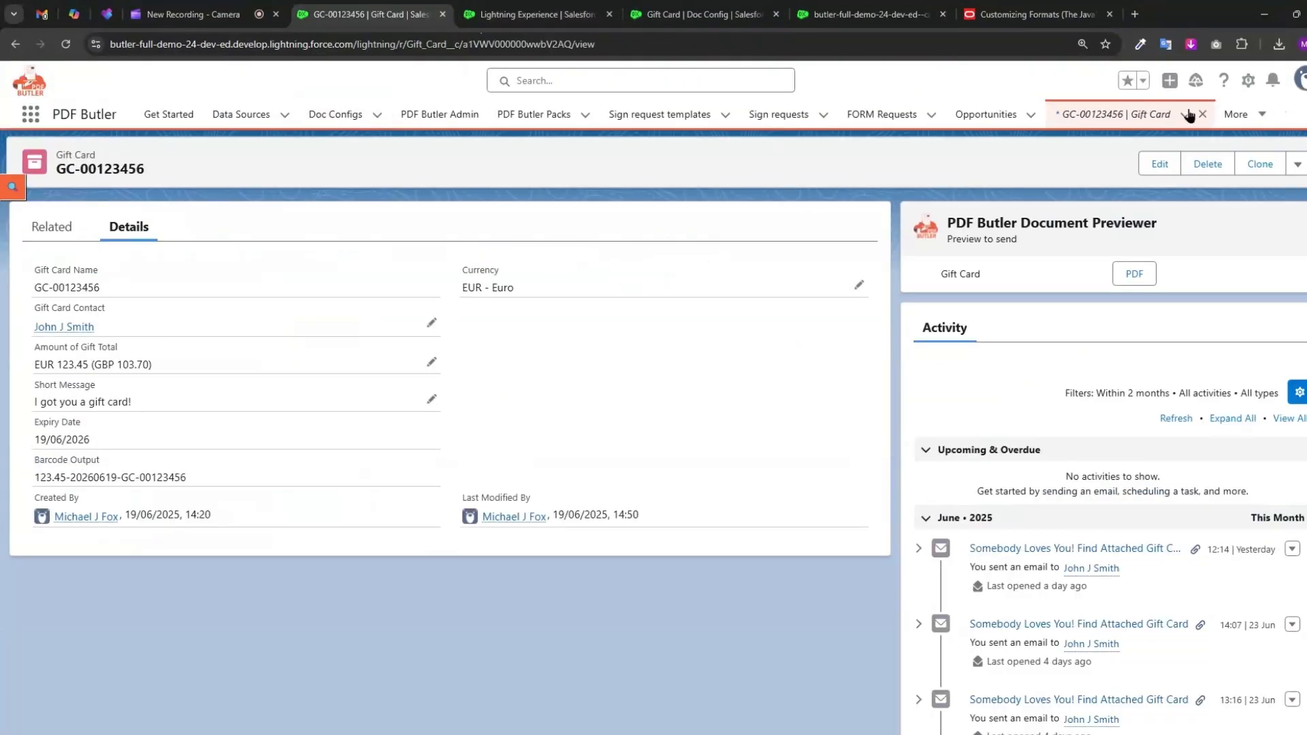
left_click(1254, 85)
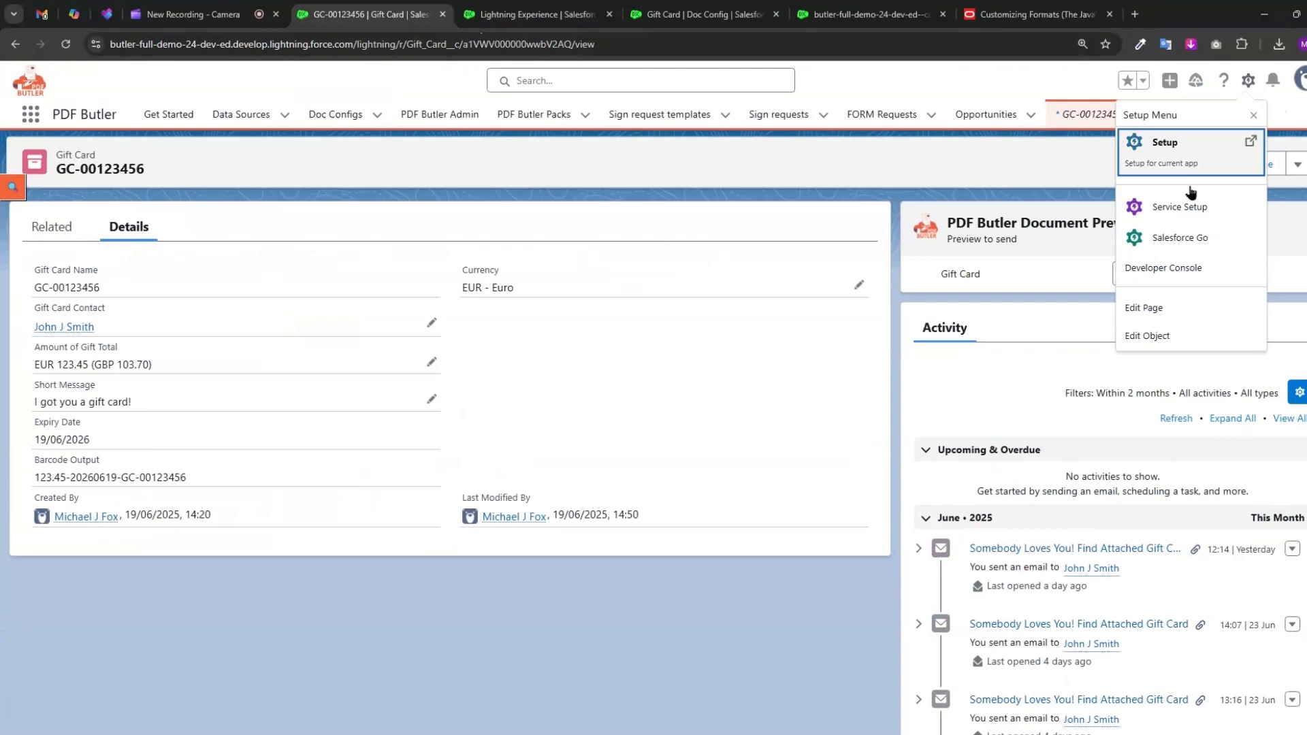
left_click(1162, 307)
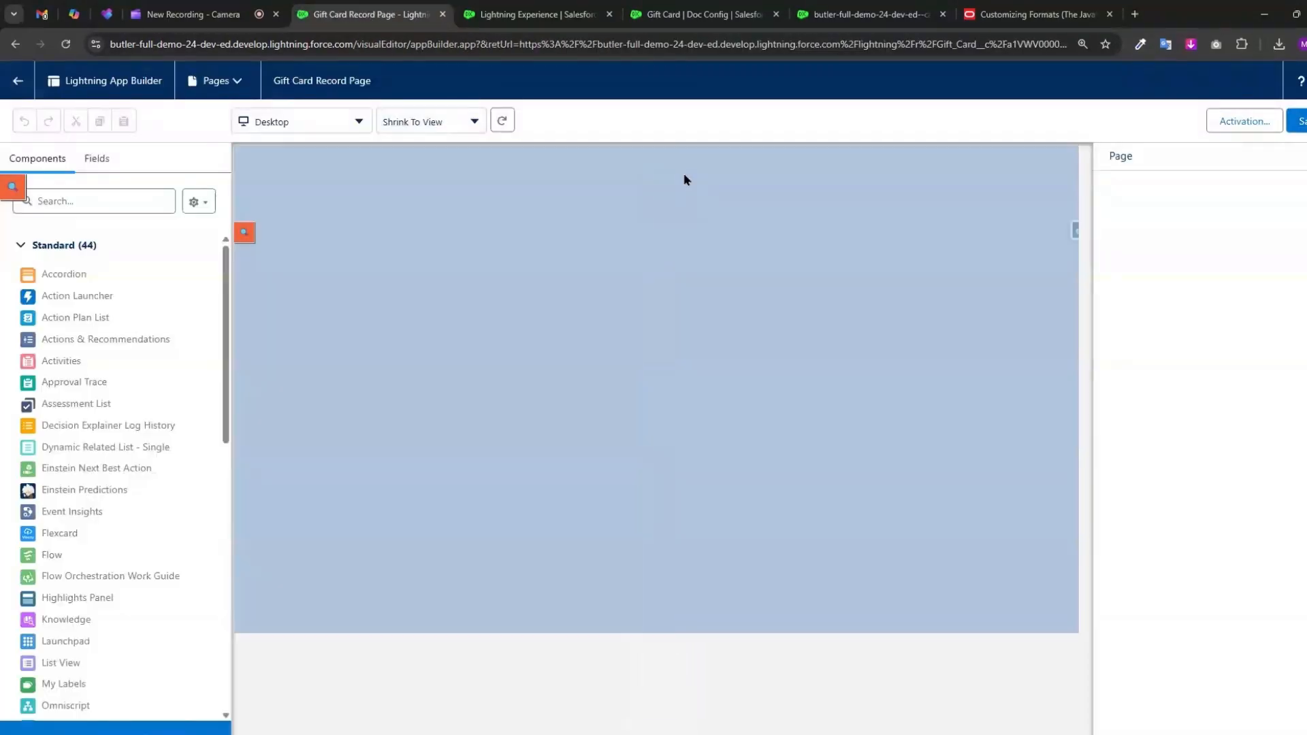
Copy the View Customer DocConfig Id from the Gift Card doc config record
left_click(668, 15)
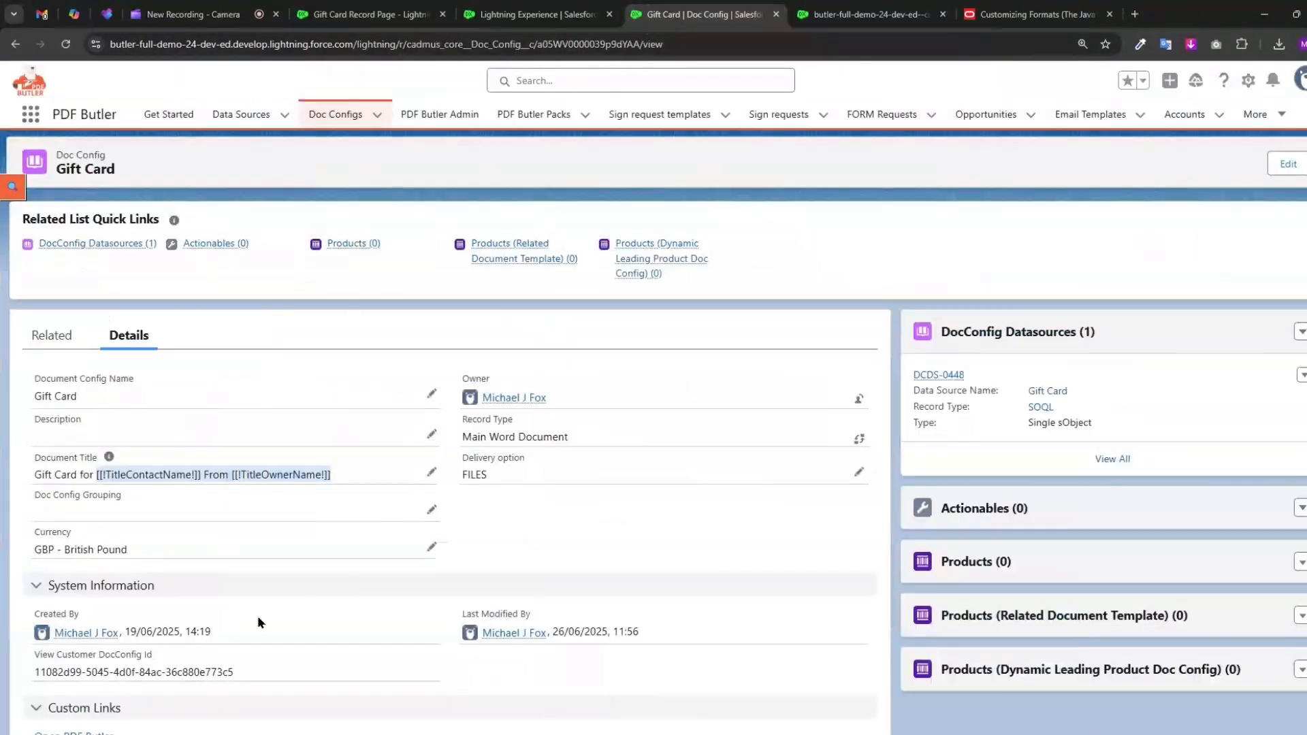
left_click(584, 48)
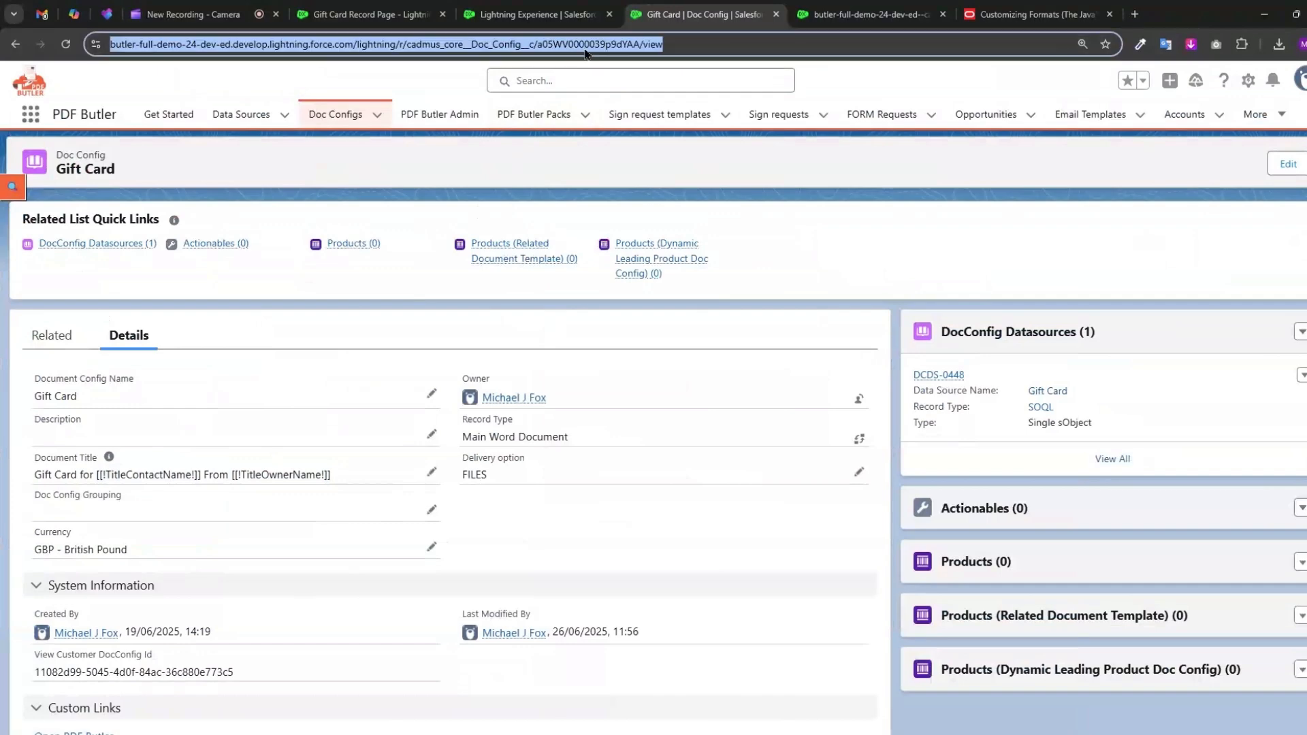
double_click(584, 47)
left_click_drag(234, 672, 37, 674)
right_click(53, 674)
left_click(102, 474)
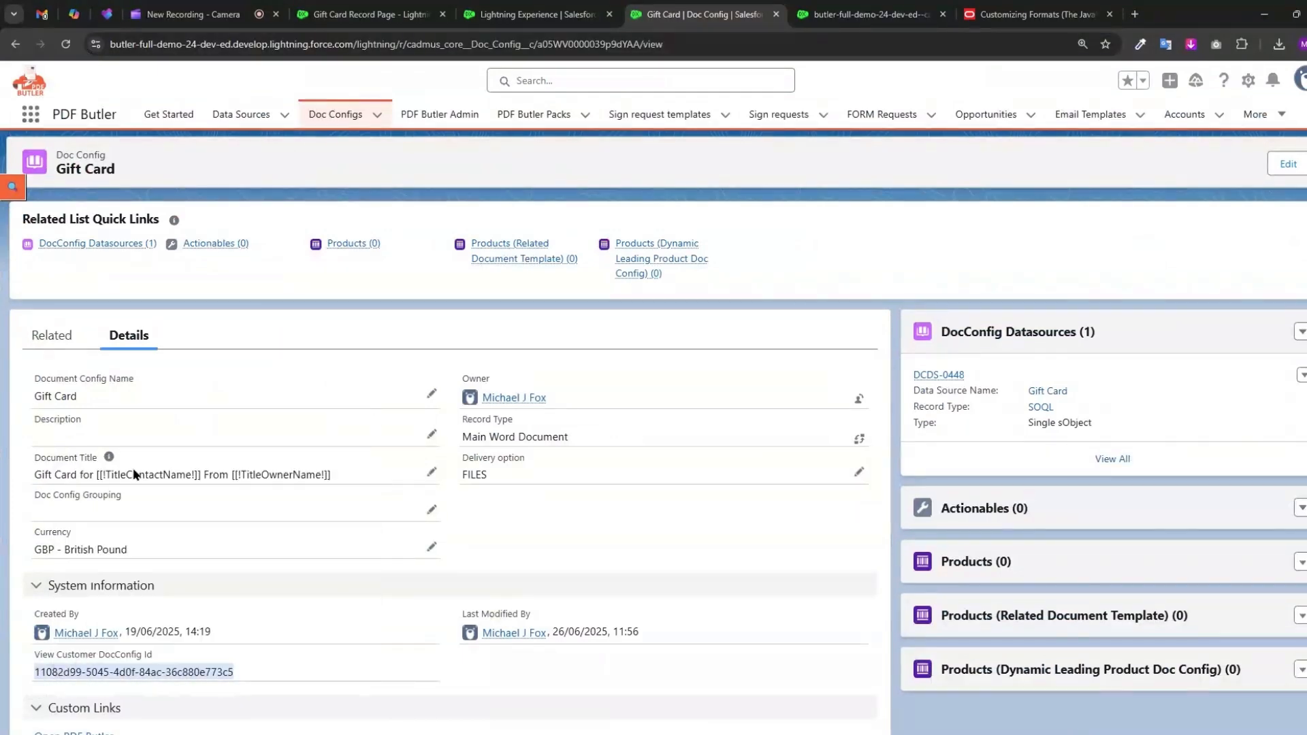
Examine the PDF Butler Document Previewer's DocConfig to retrieve and subtitle in the Gift Card page editor, plus its deliverytype Overwrite options, keeping VIEW_THEN_SAVE
left_click(410, 21)
left_click(917, 264)
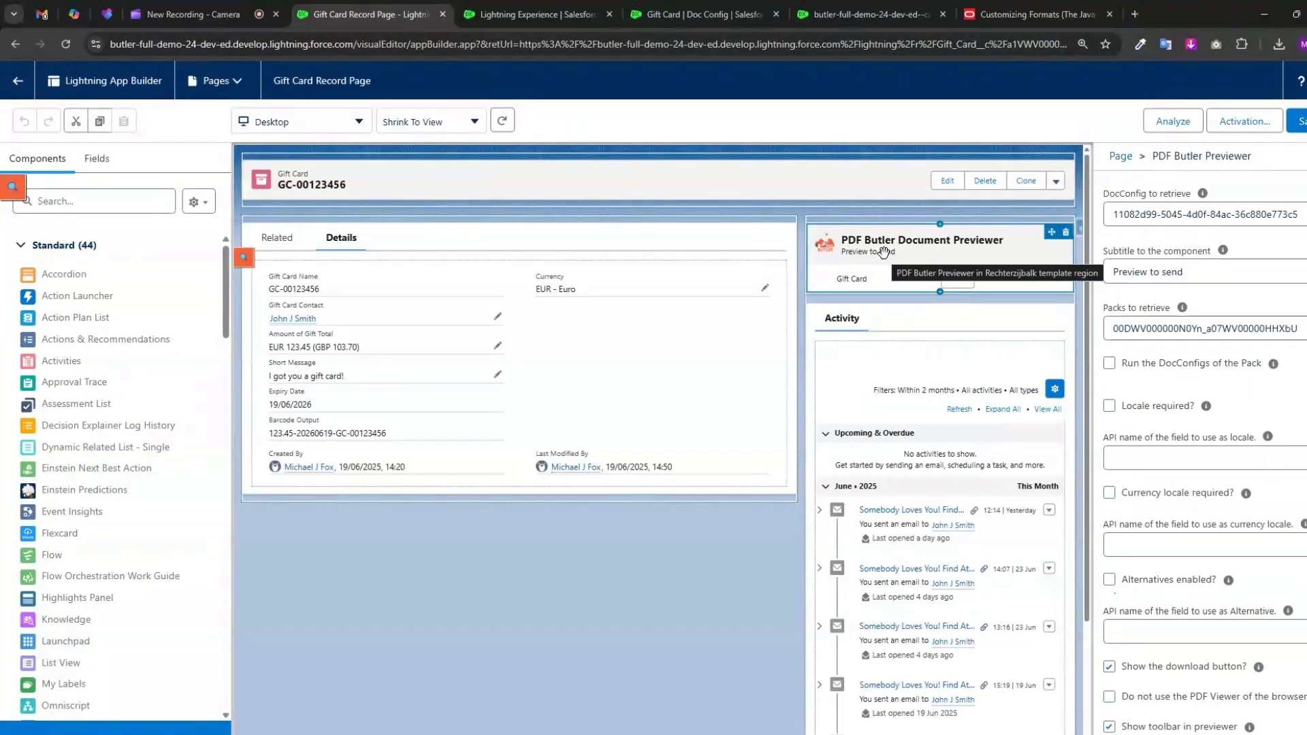
triple_click(1271, 215)
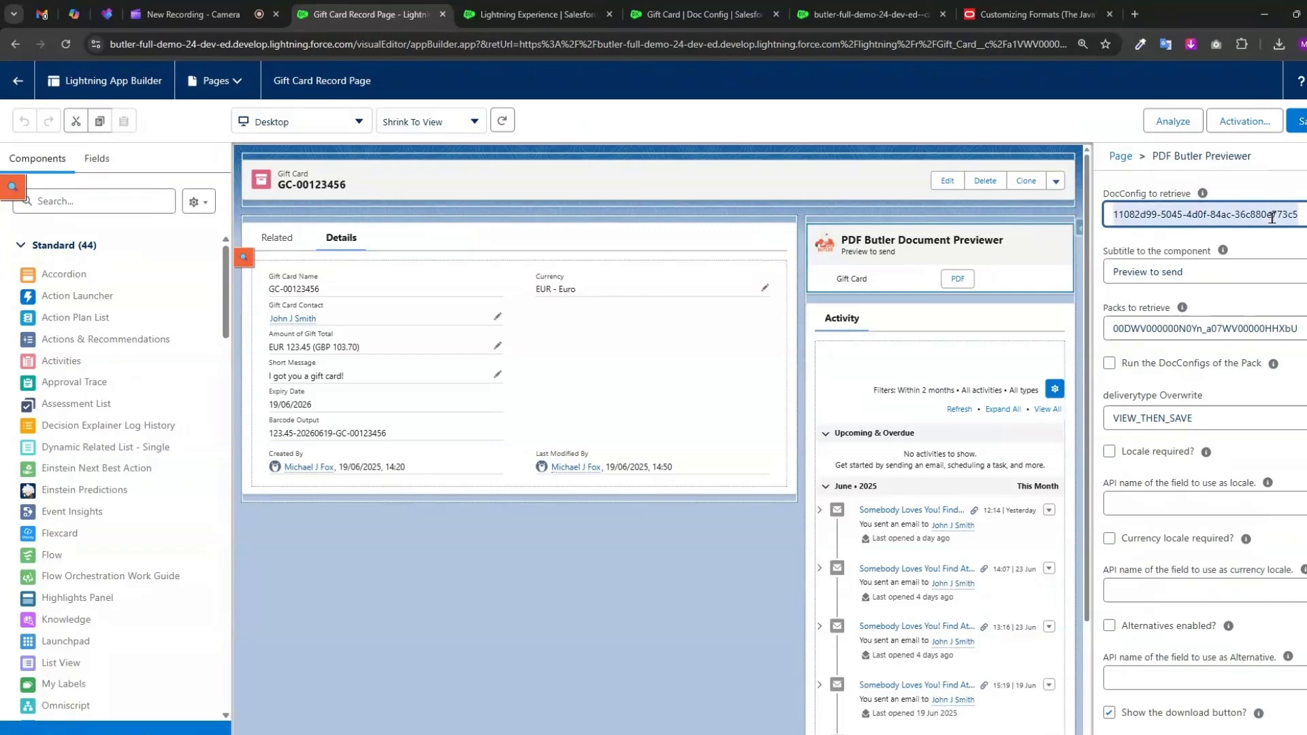
left_click(1273, 217)
left_click(1286, 241)
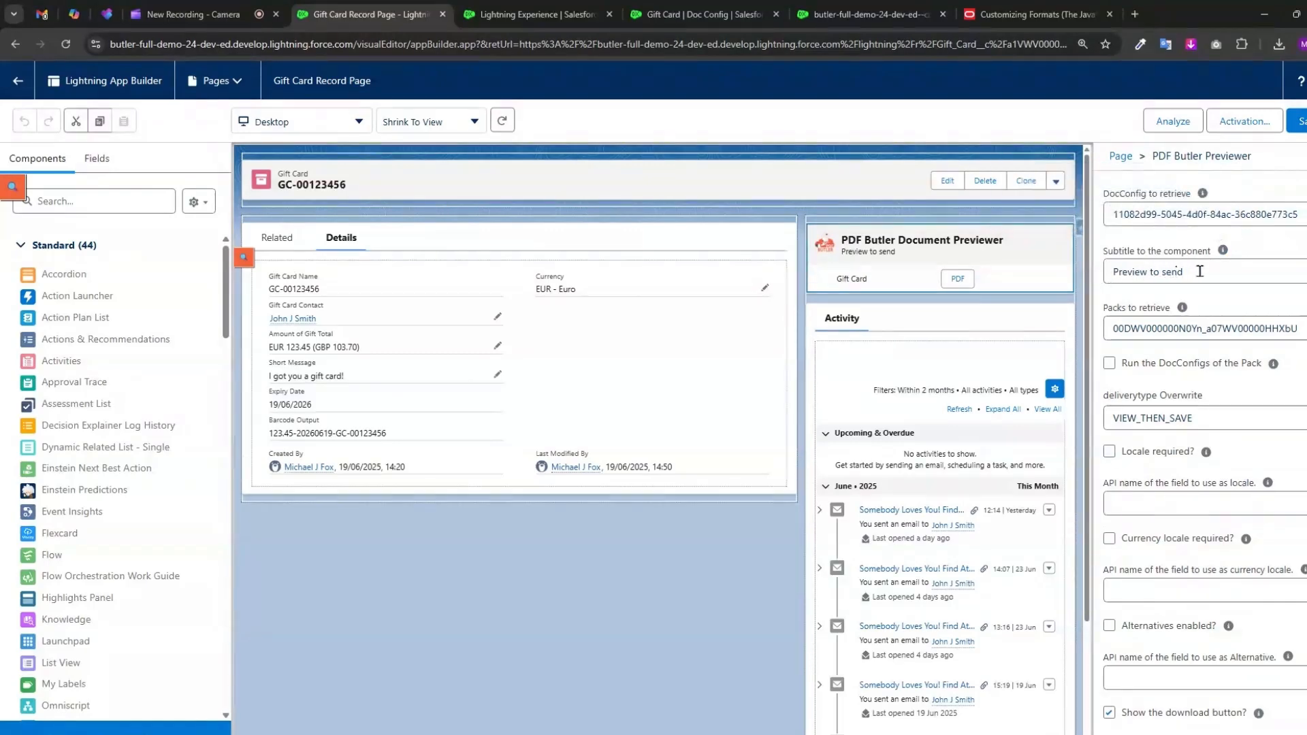
left_click(1201, 418)
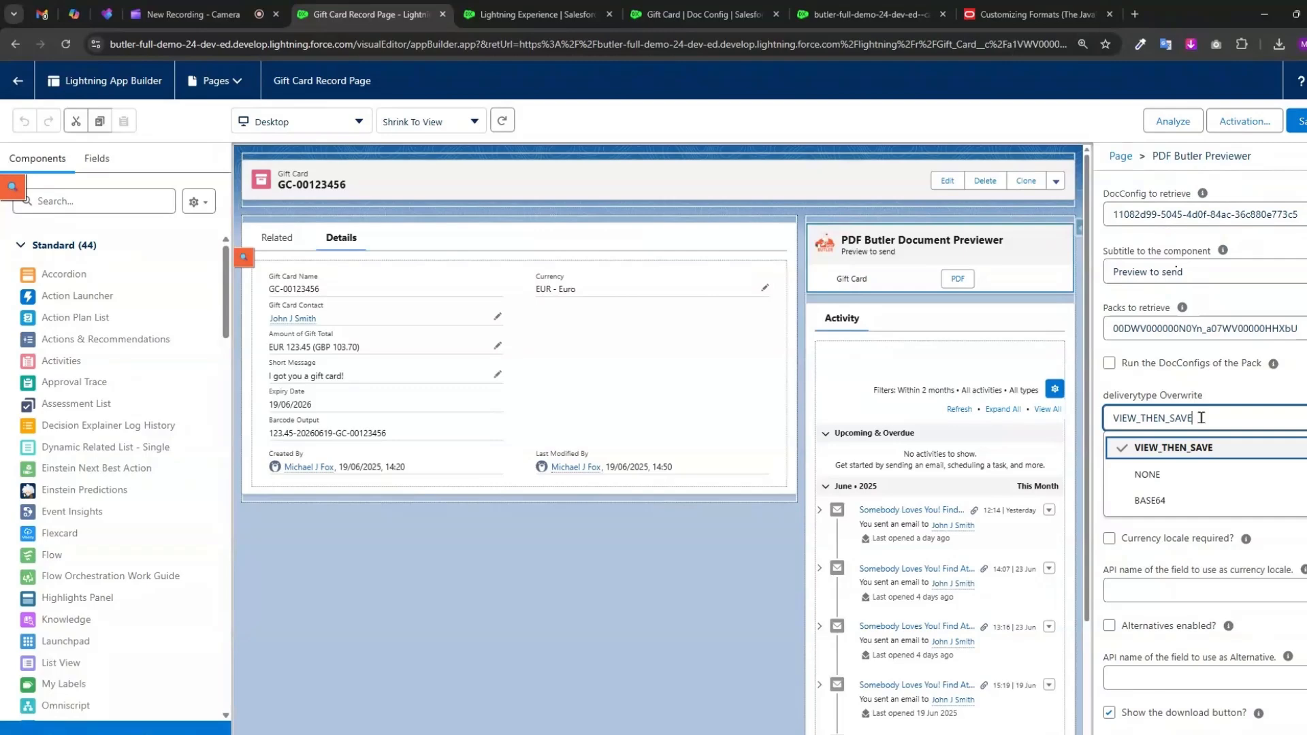
left_click(1216, 374)
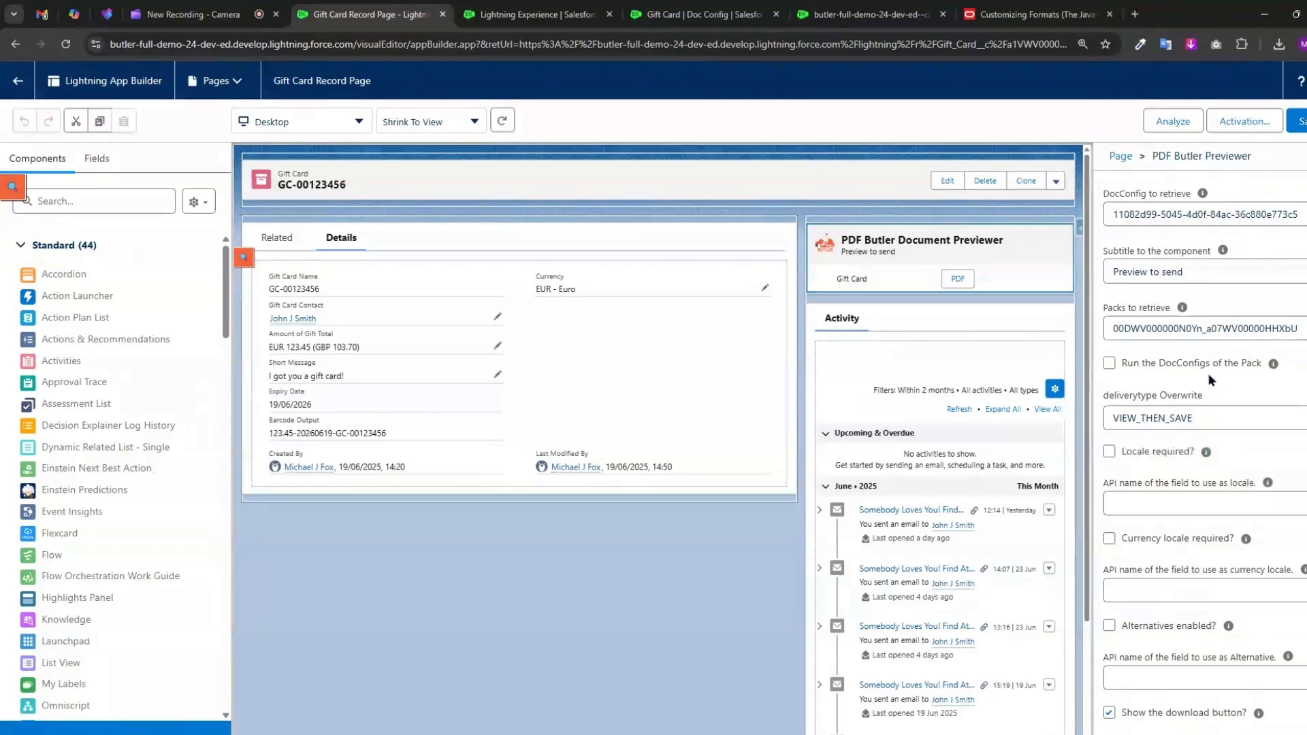
Return to the gift card record, generate its Gift Card PDF preview and send the gift card by email
left_click(18, 80)
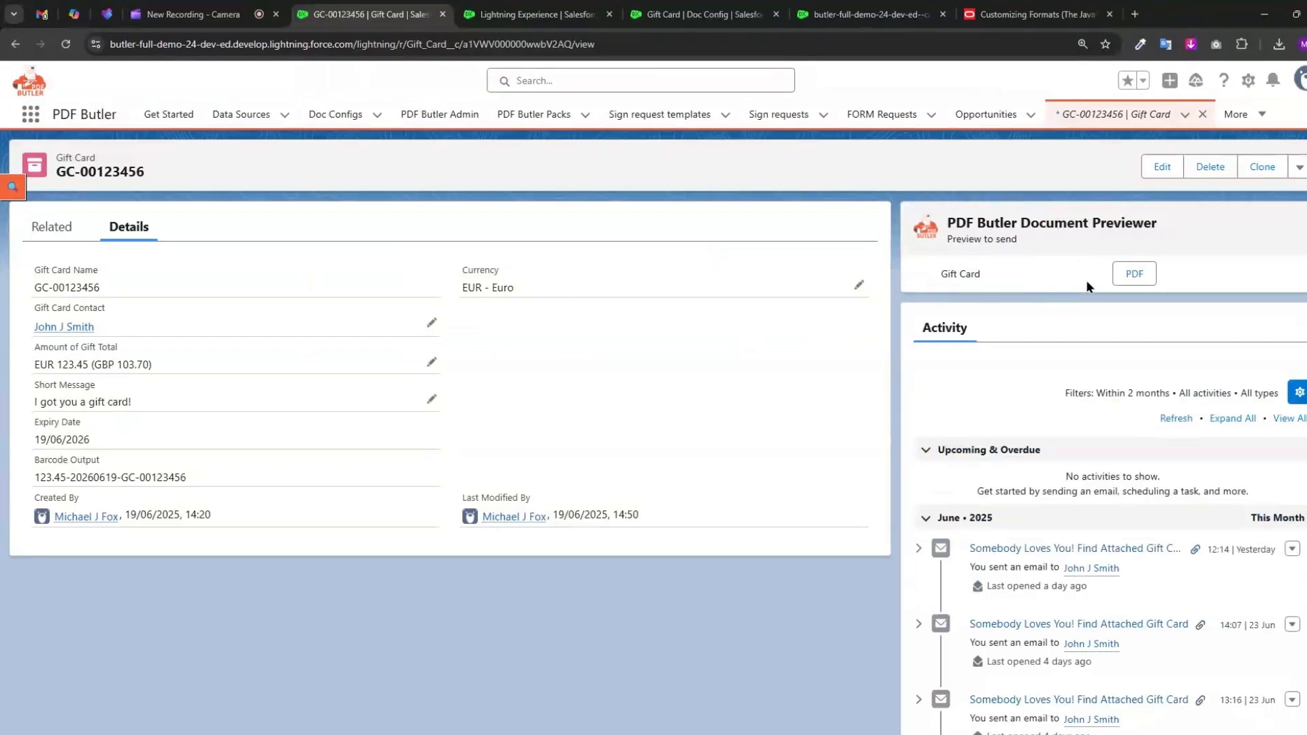
left_click(1131, 275)
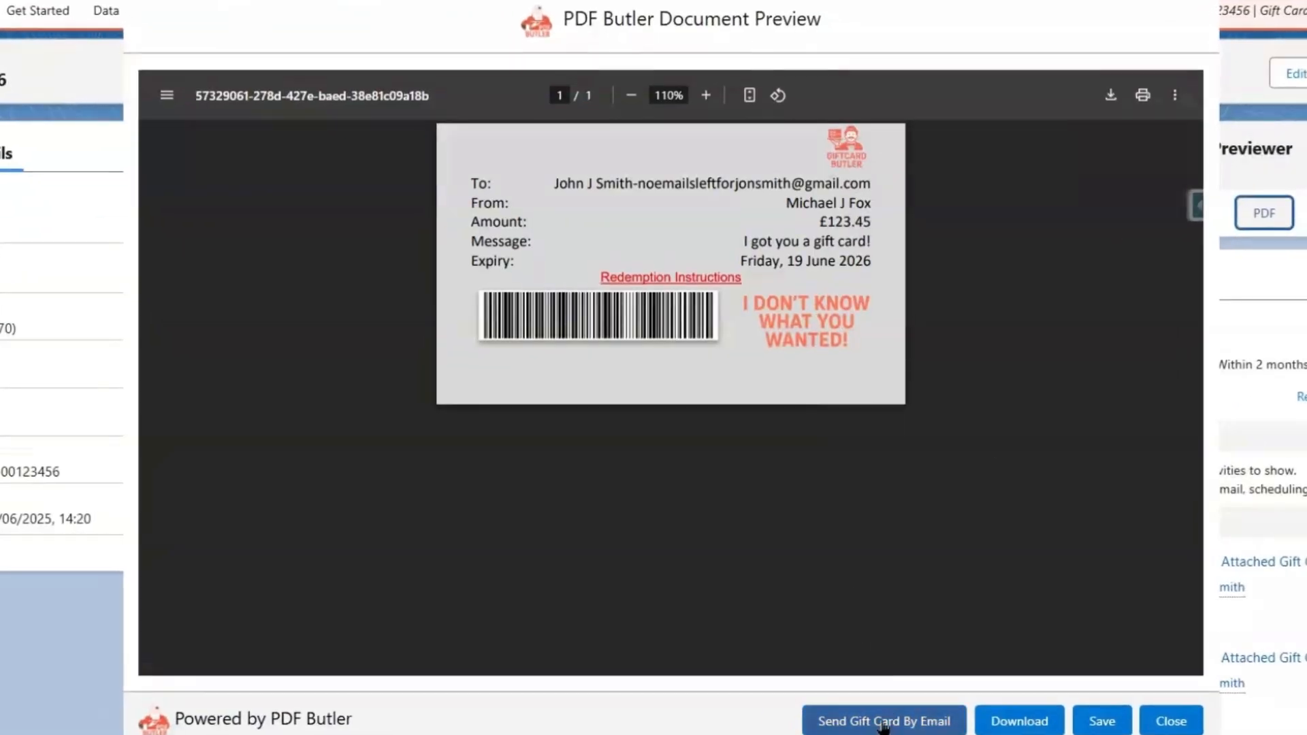
left_click(882, 725)
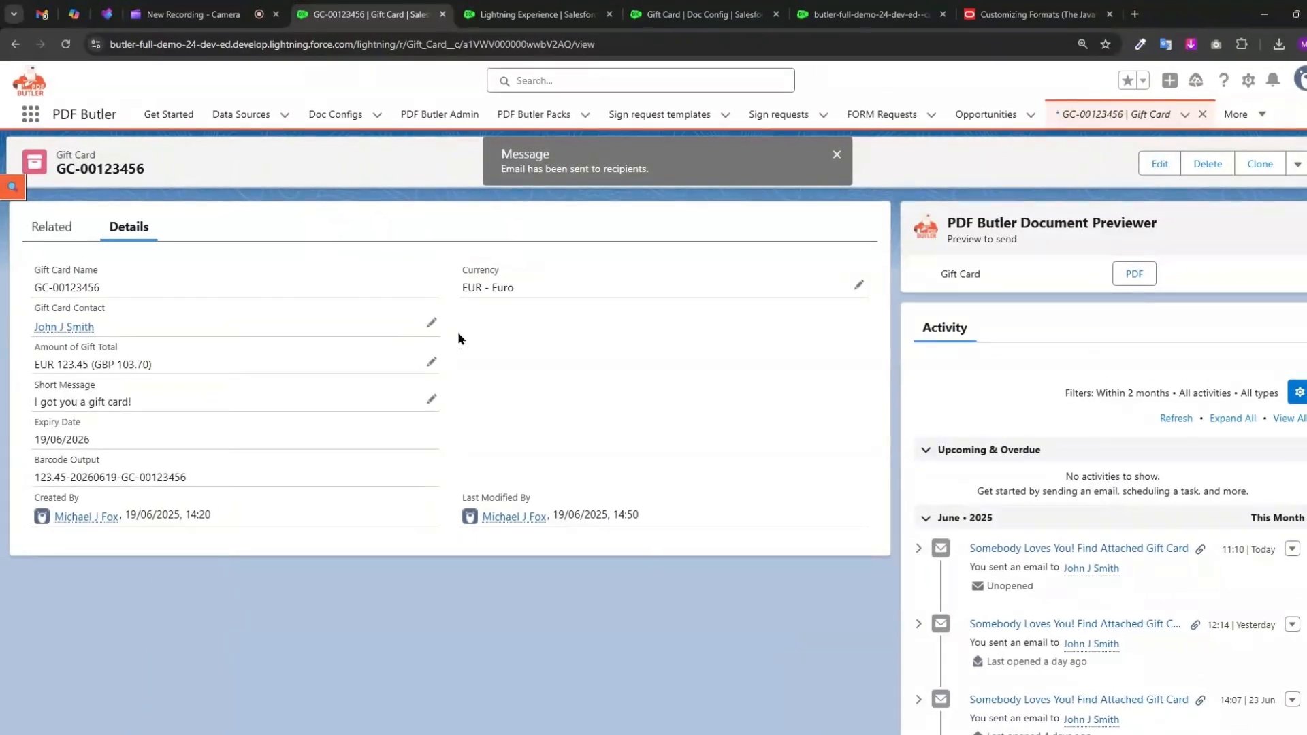
Switch to Gmail, open the newest "Somebody Loves You! Find Attached Gift Card" email and review its message and PDF attachment
left_click(42, 14)
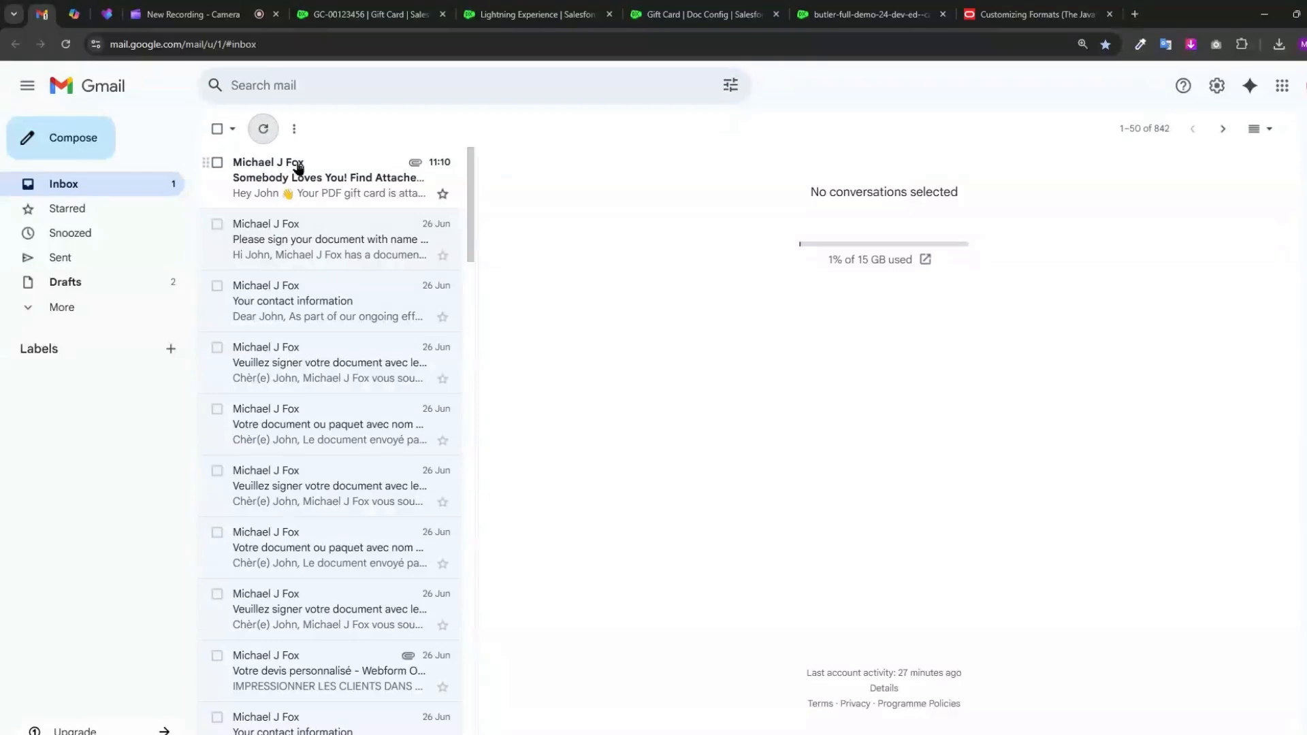
left_click(329, 172)
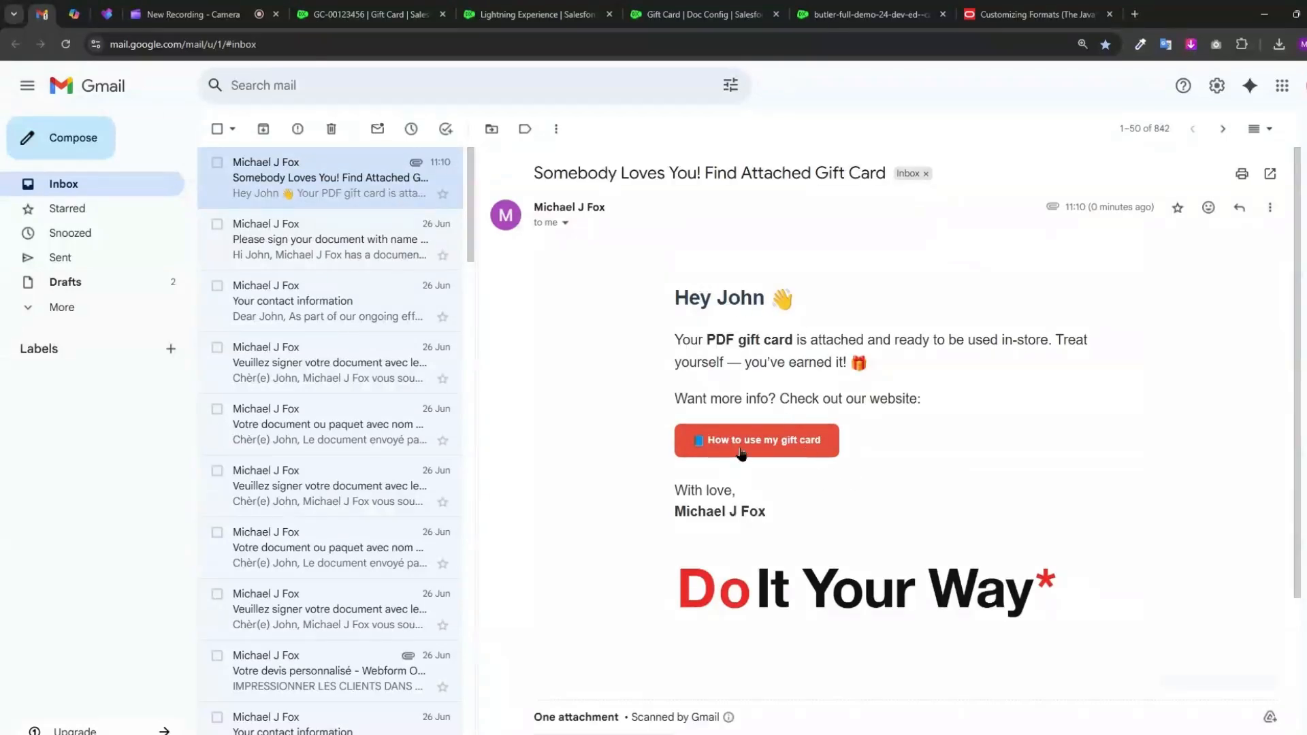
scroll(741, 454, "down", 3)
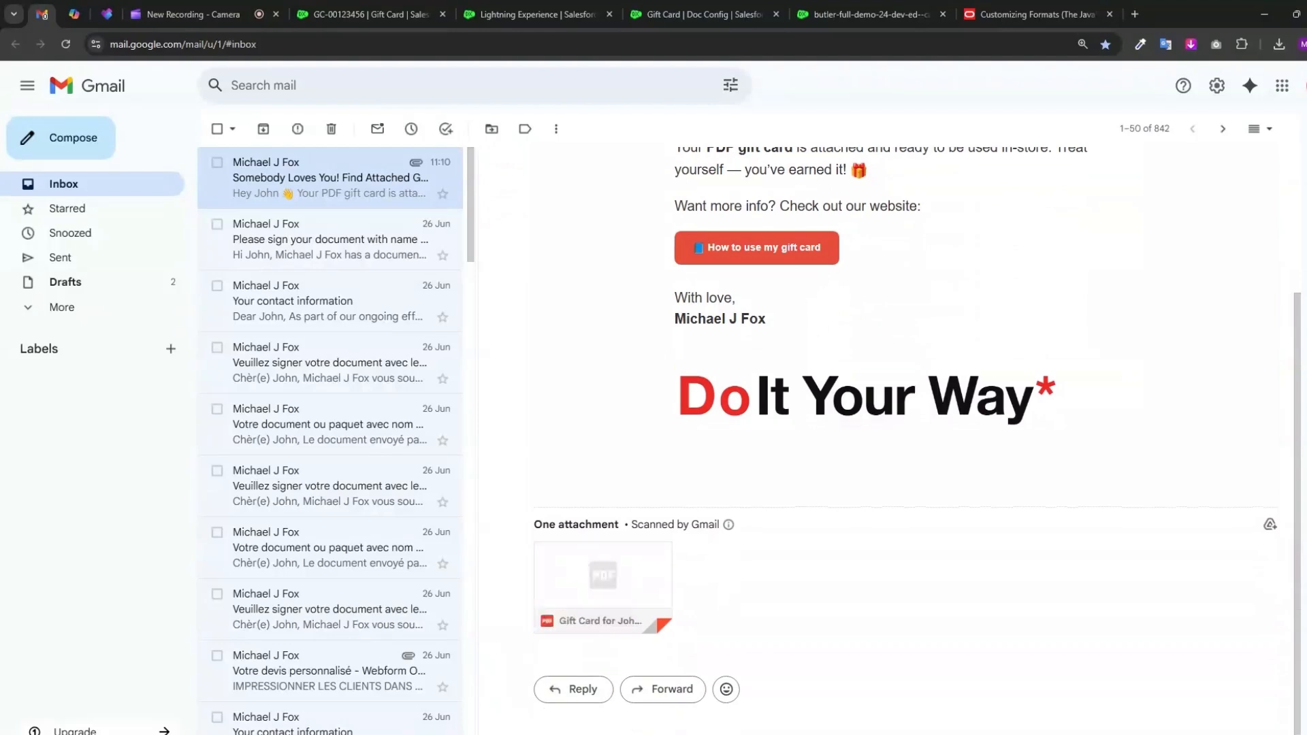
scroll(762, 442, "up", 3)
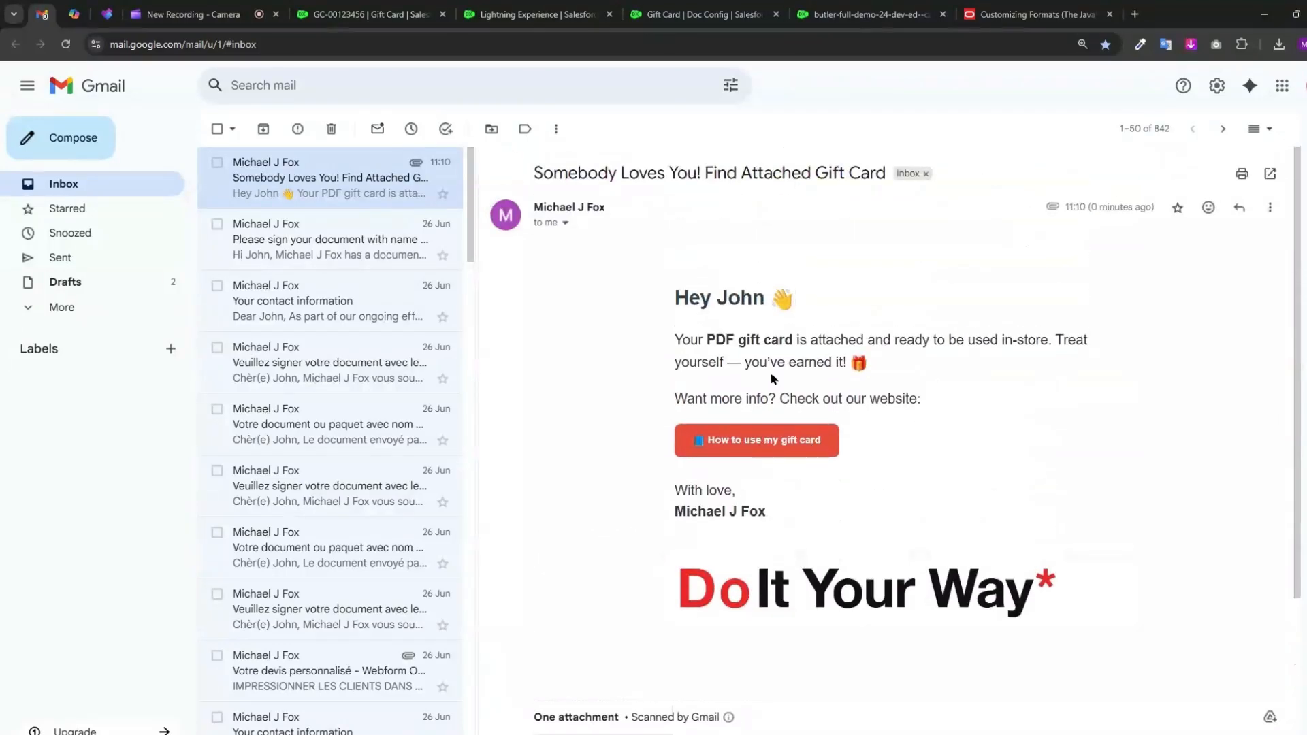